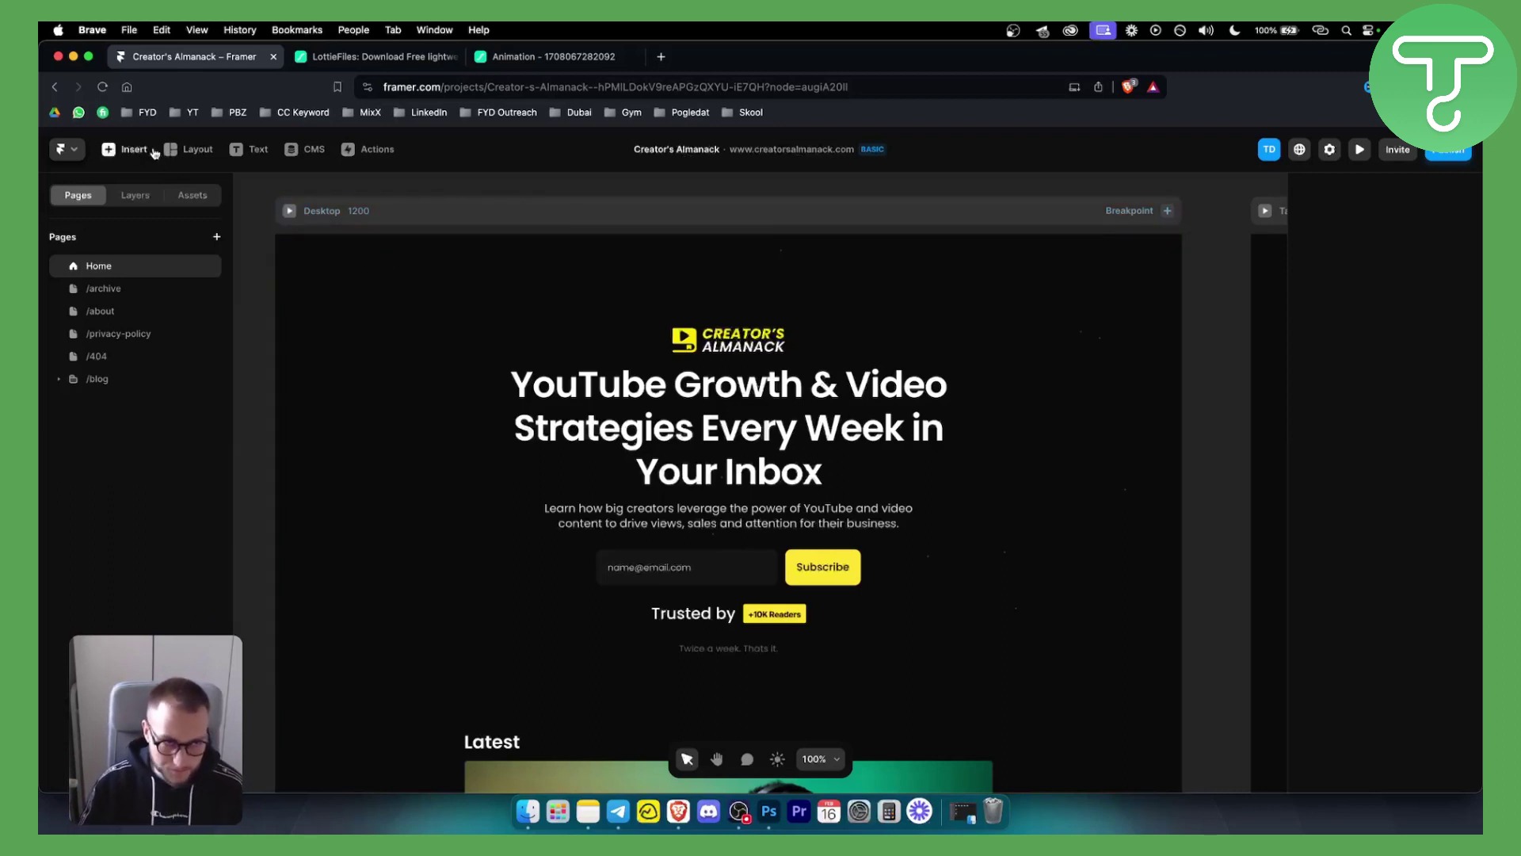
- Draw a frame about 1200 by 658 over the hero section of the Desktop breakpoint
{"action": "left_click", "coordinate": [203, 155]}
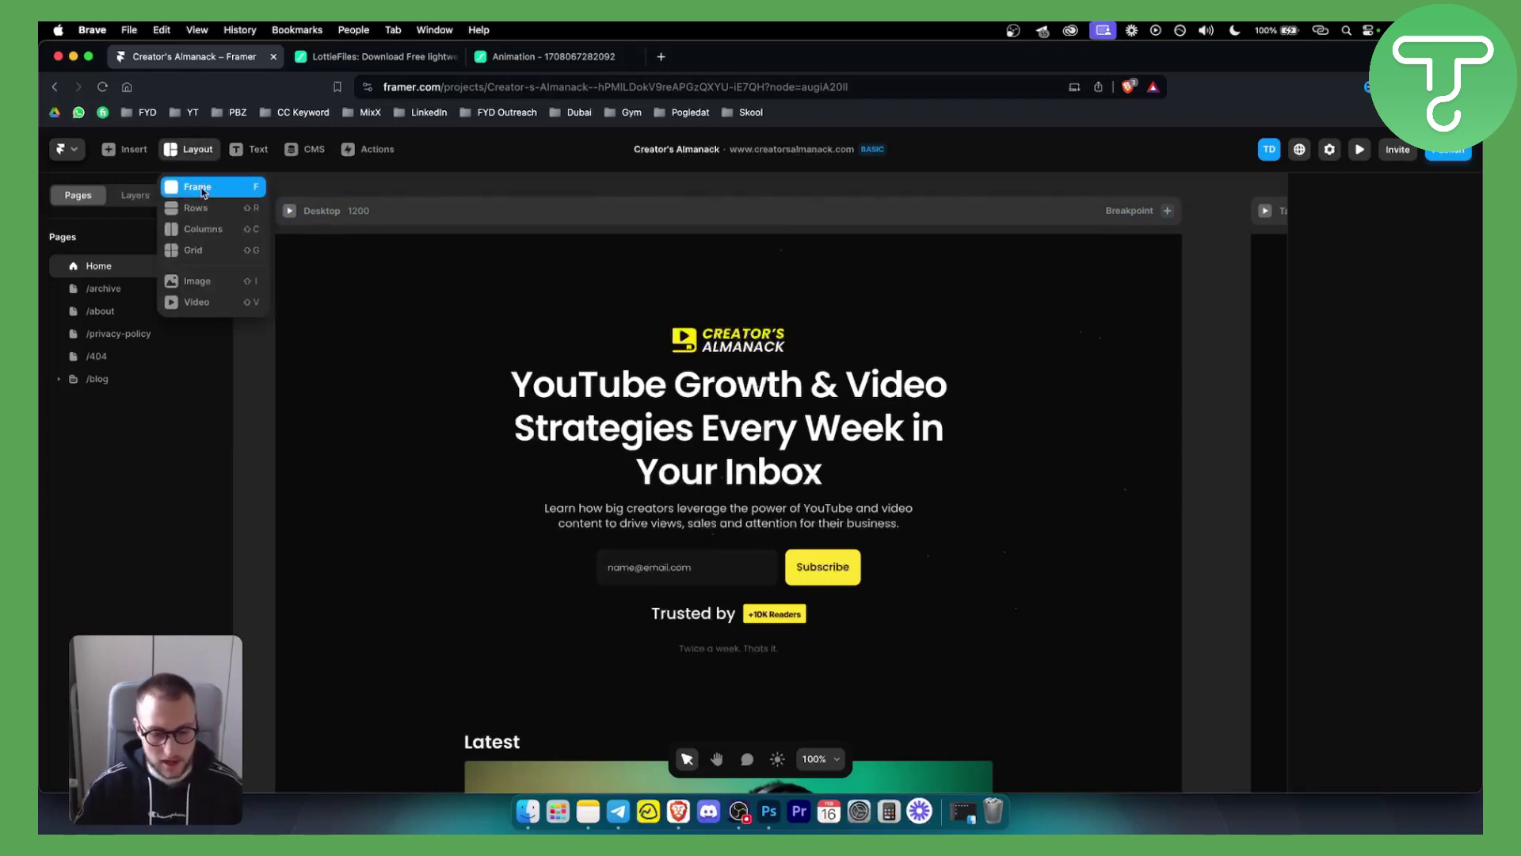
{"action": "left_click", "coordinate": [198, 188]}
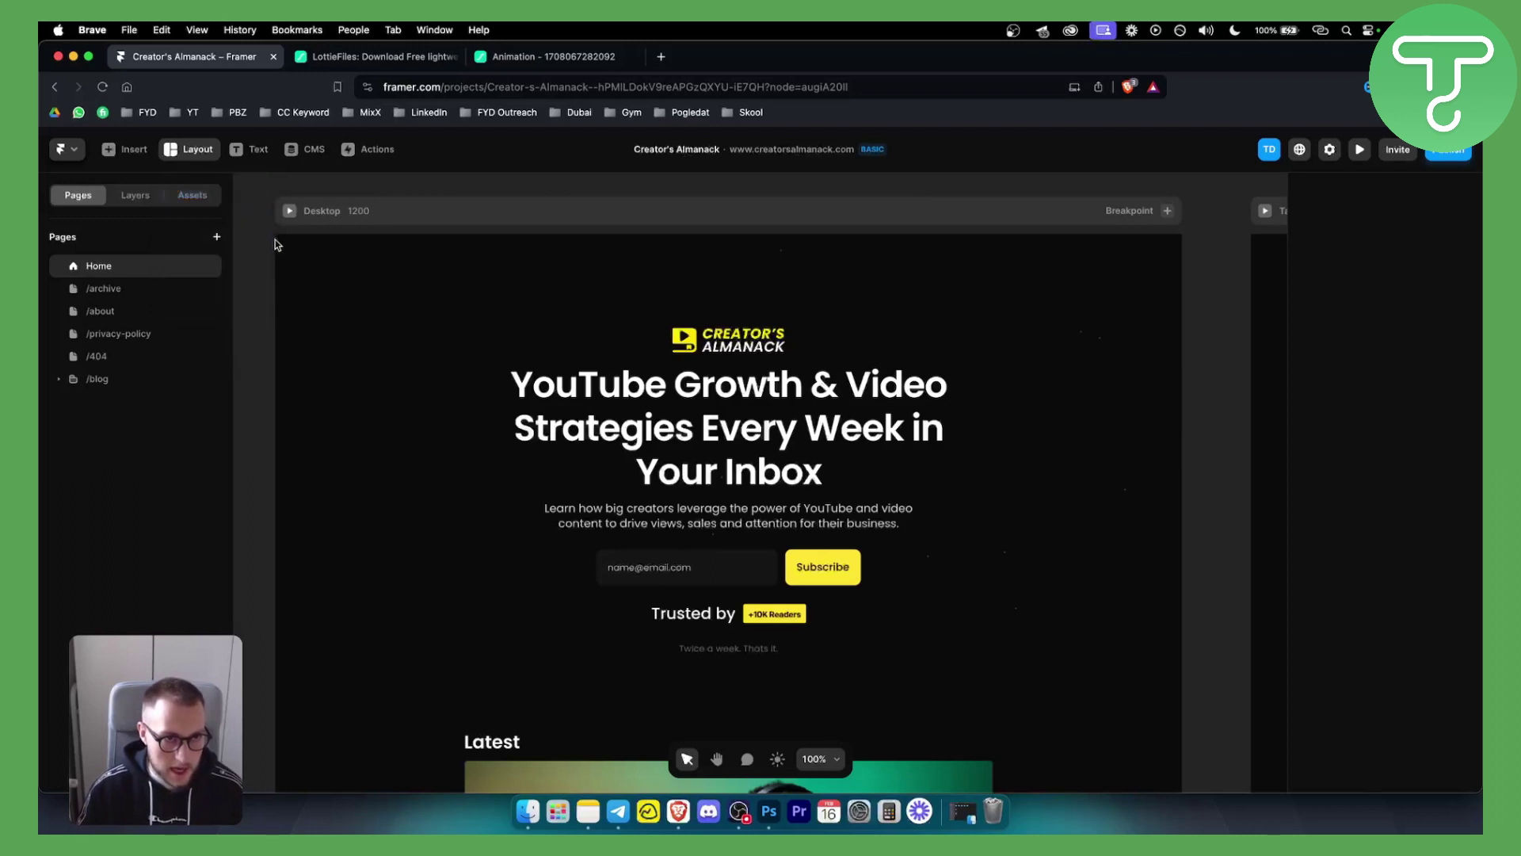
{"action": "left_click_drag", "start_coordinate": [276, 236], "coordinate": [1181, 704]}
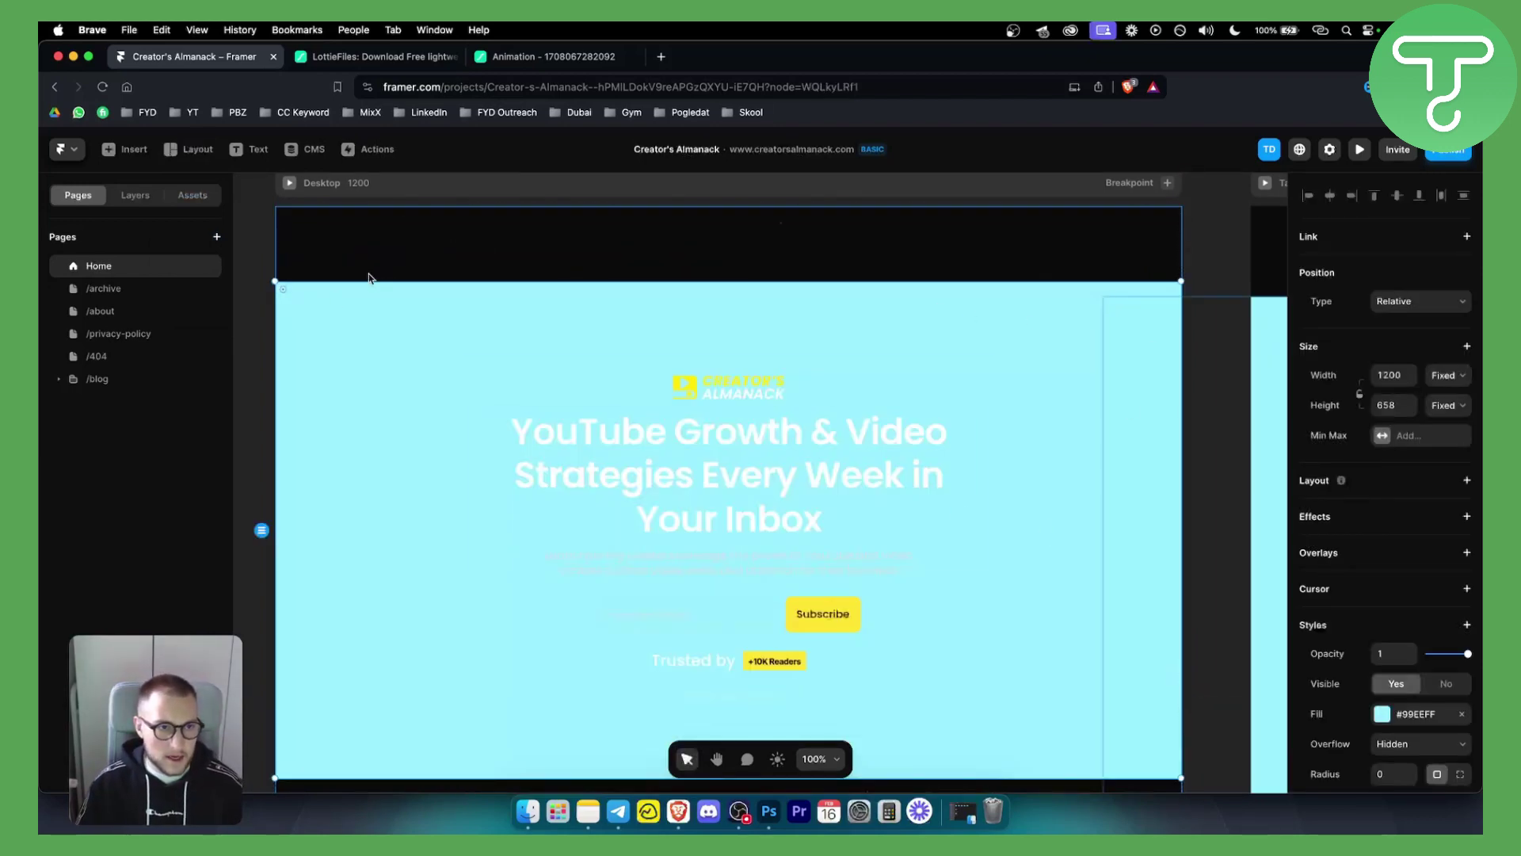
- Set the new frame's fill to dark grey #333333
{"action": "scroll", "coordinate": [1382, 633], "scroll_direction": "down", "scroll_amount": 3}
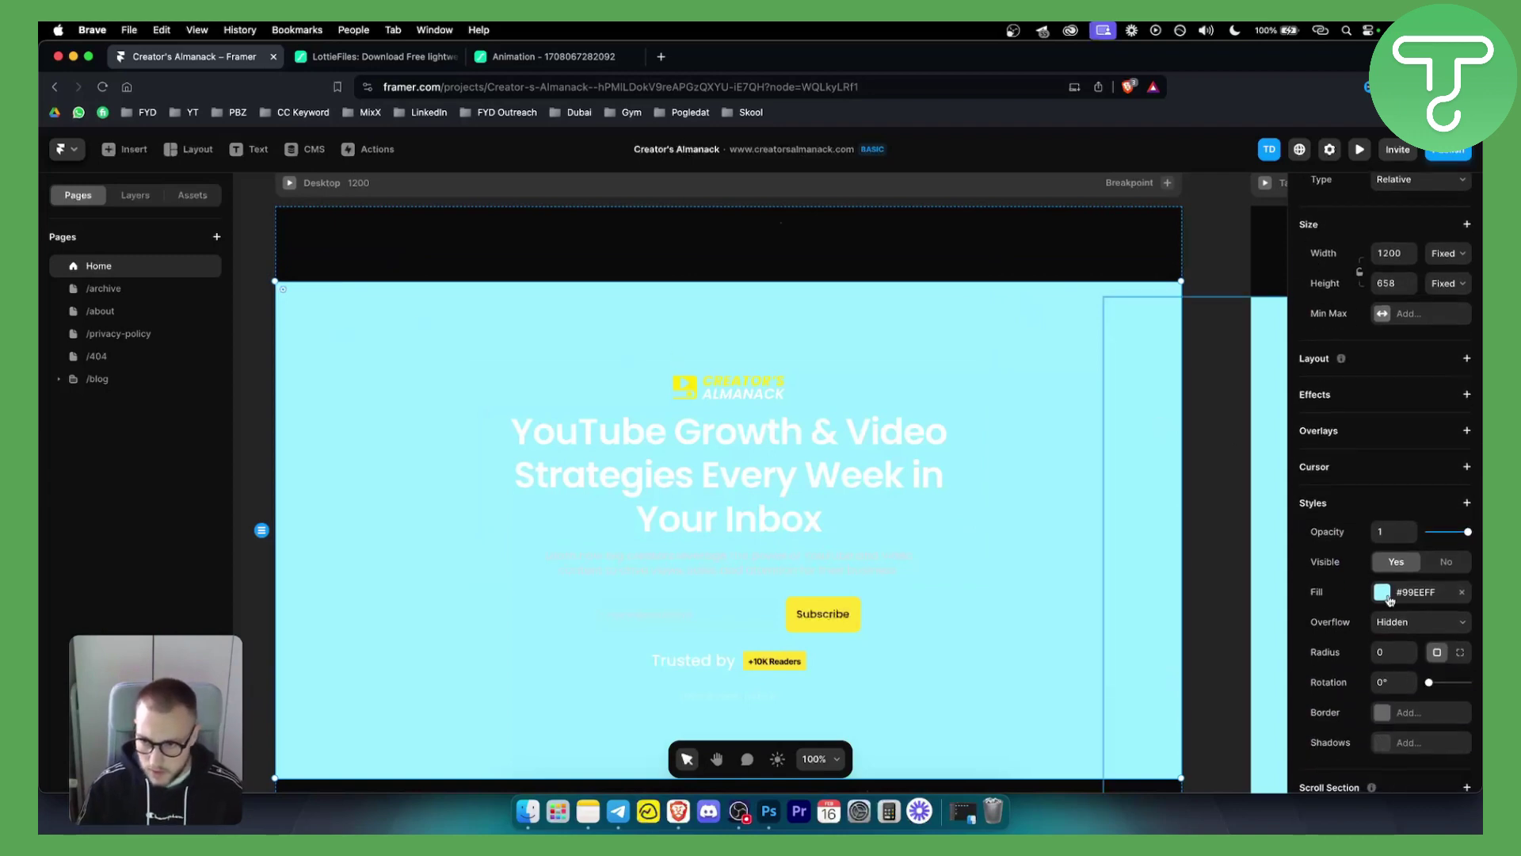
{"action": "left_click", "coordinate": [1379, 602]}
{"action": "left_click_drag", "start_coordinate": [1145, 447], "coordinate": [1086, 438]}
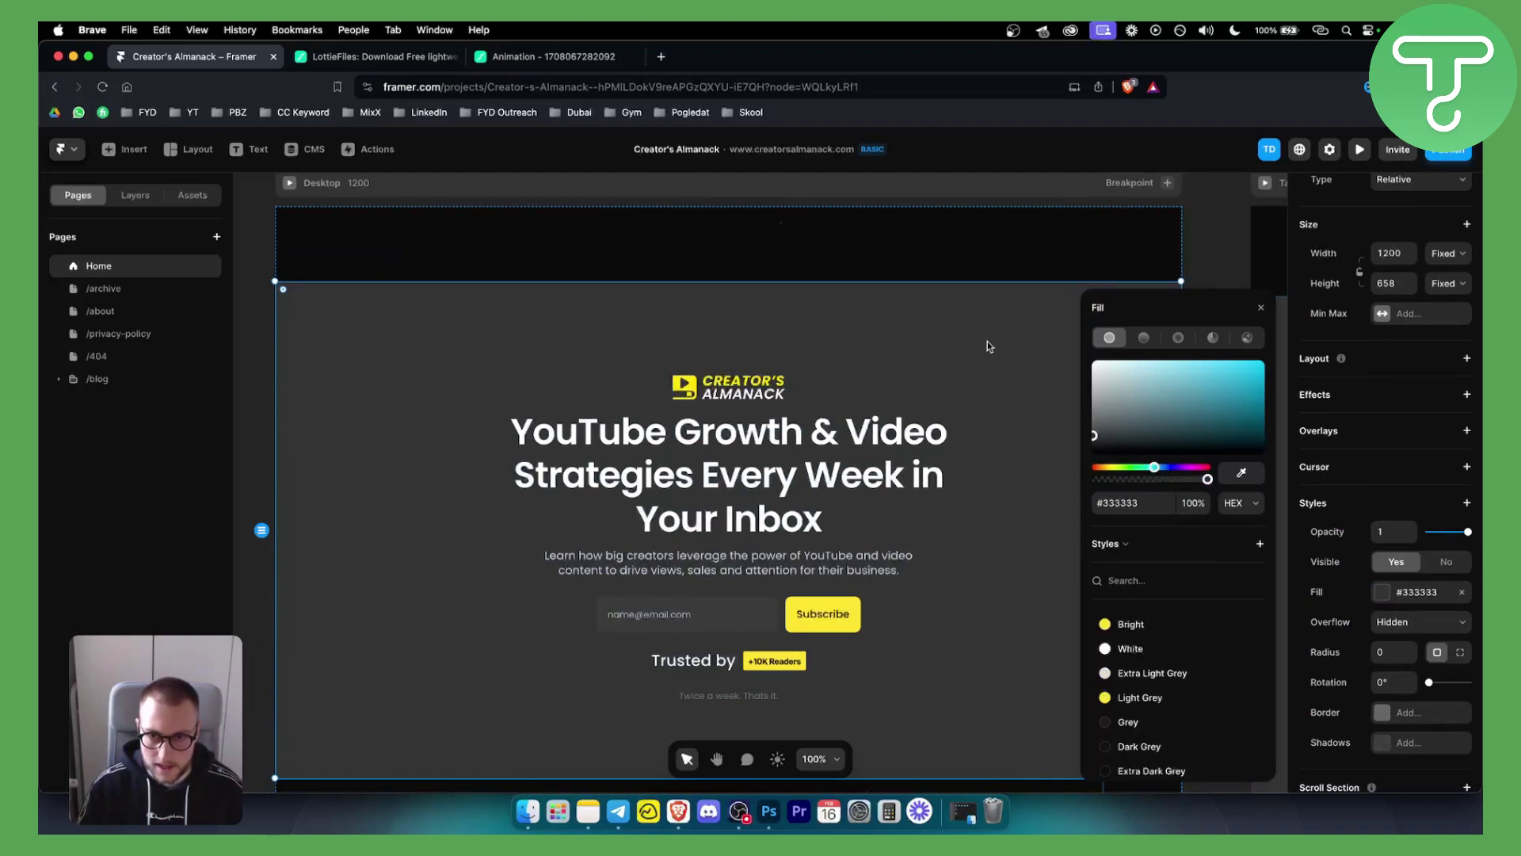
{"action": "left_click", "coordinate": [1262, 309]}
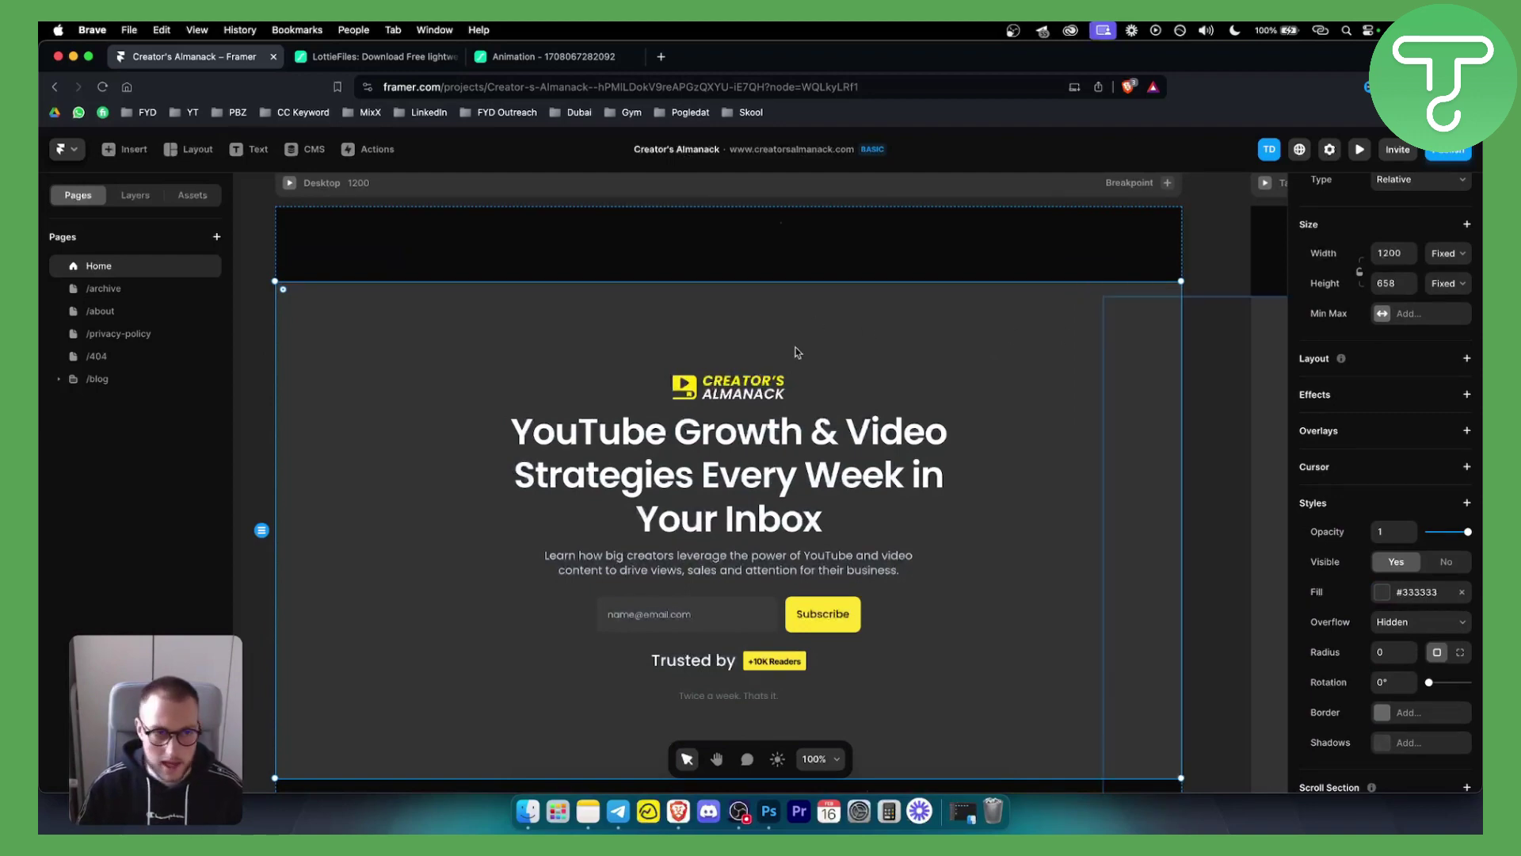
- Take the Hero Section out of the Frame in the layer tree and move the Frame above and outside Desktop
{"action": "left_click", "coordinate": [136, 195]}
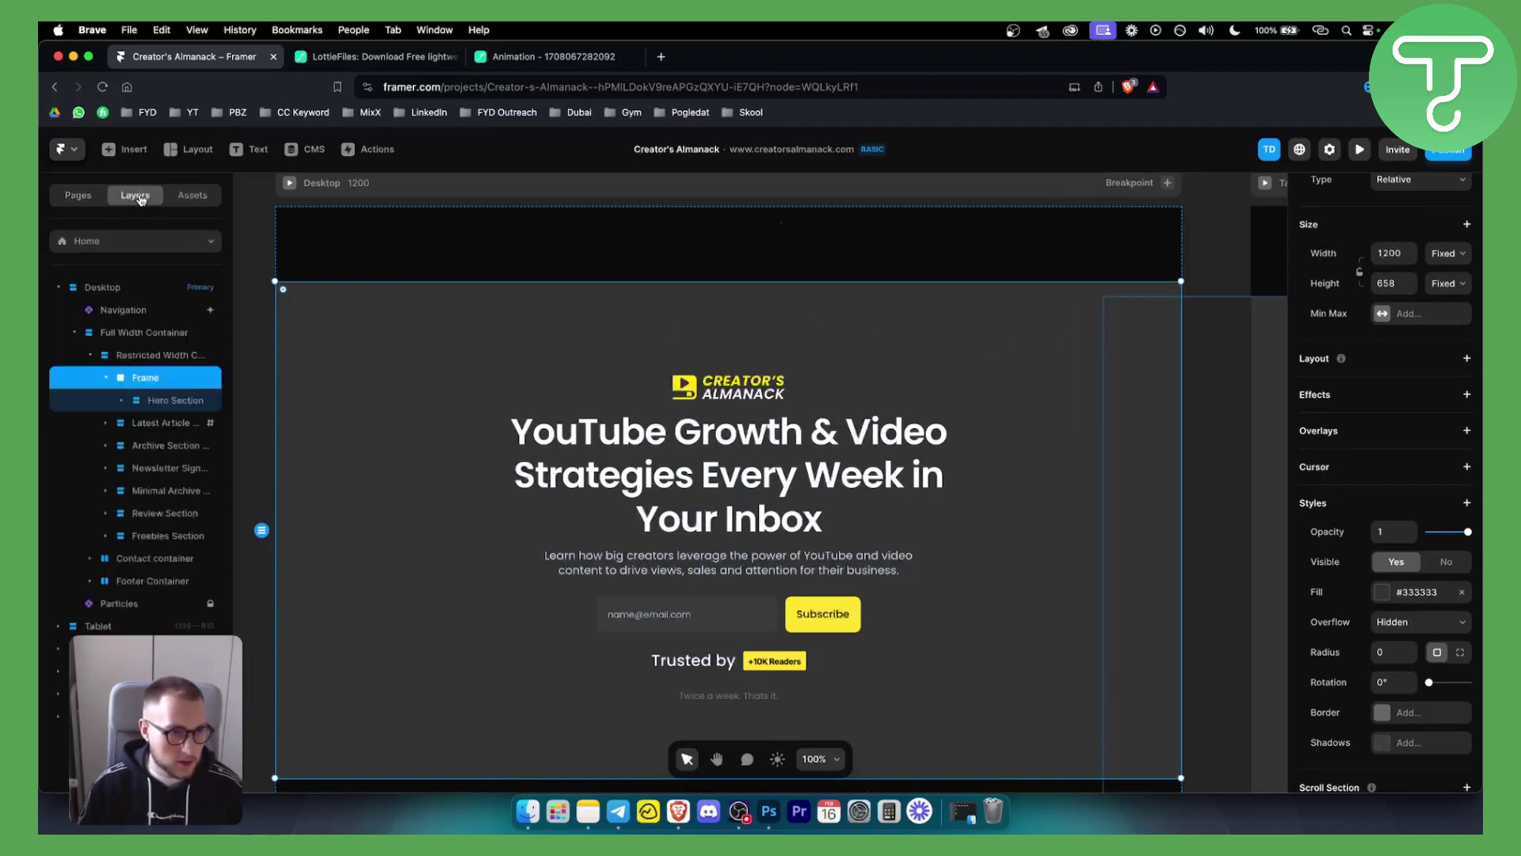
{"action": "left_click", "coordinate": [158, 405]}
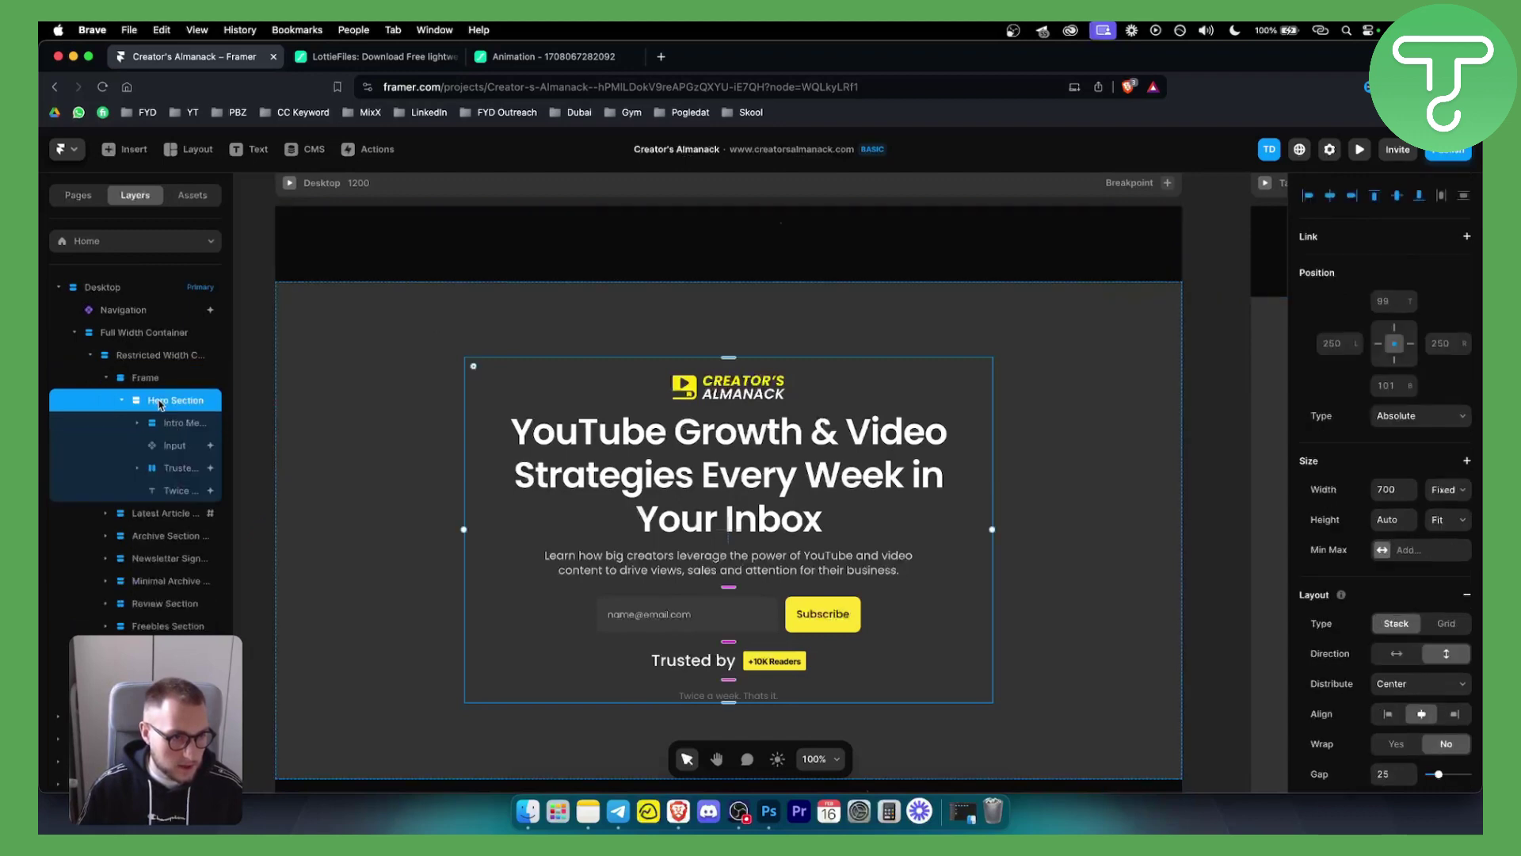
{"action": "left_click_drag", "start_coordinate": [160, 405], "coordinate": [153, 370]}
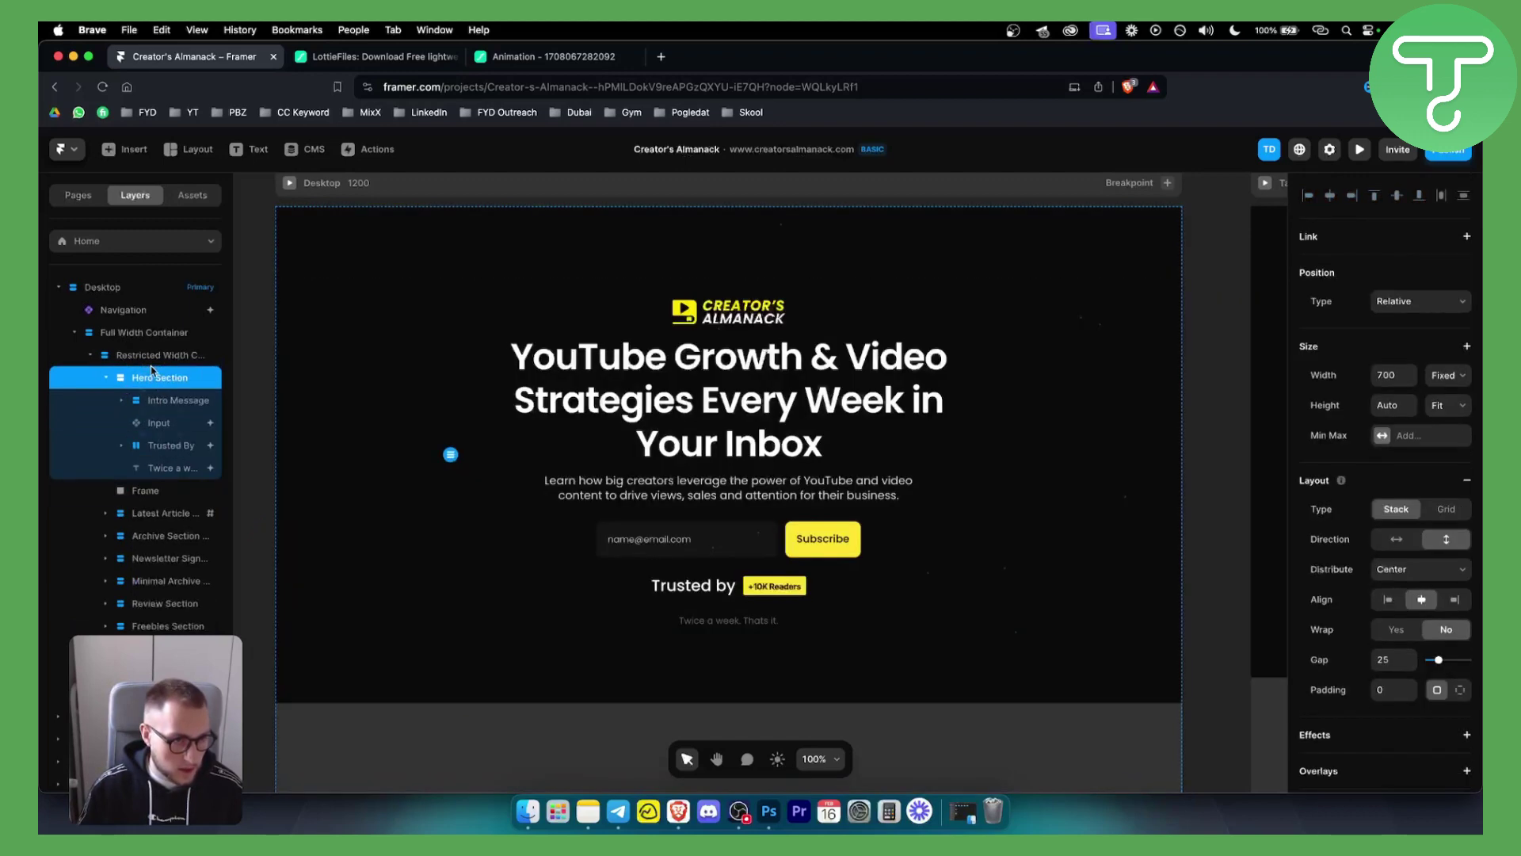
{"action": "left_click_drag", "start_coordinate": [150, 491], "coordinate": [139, 298]}
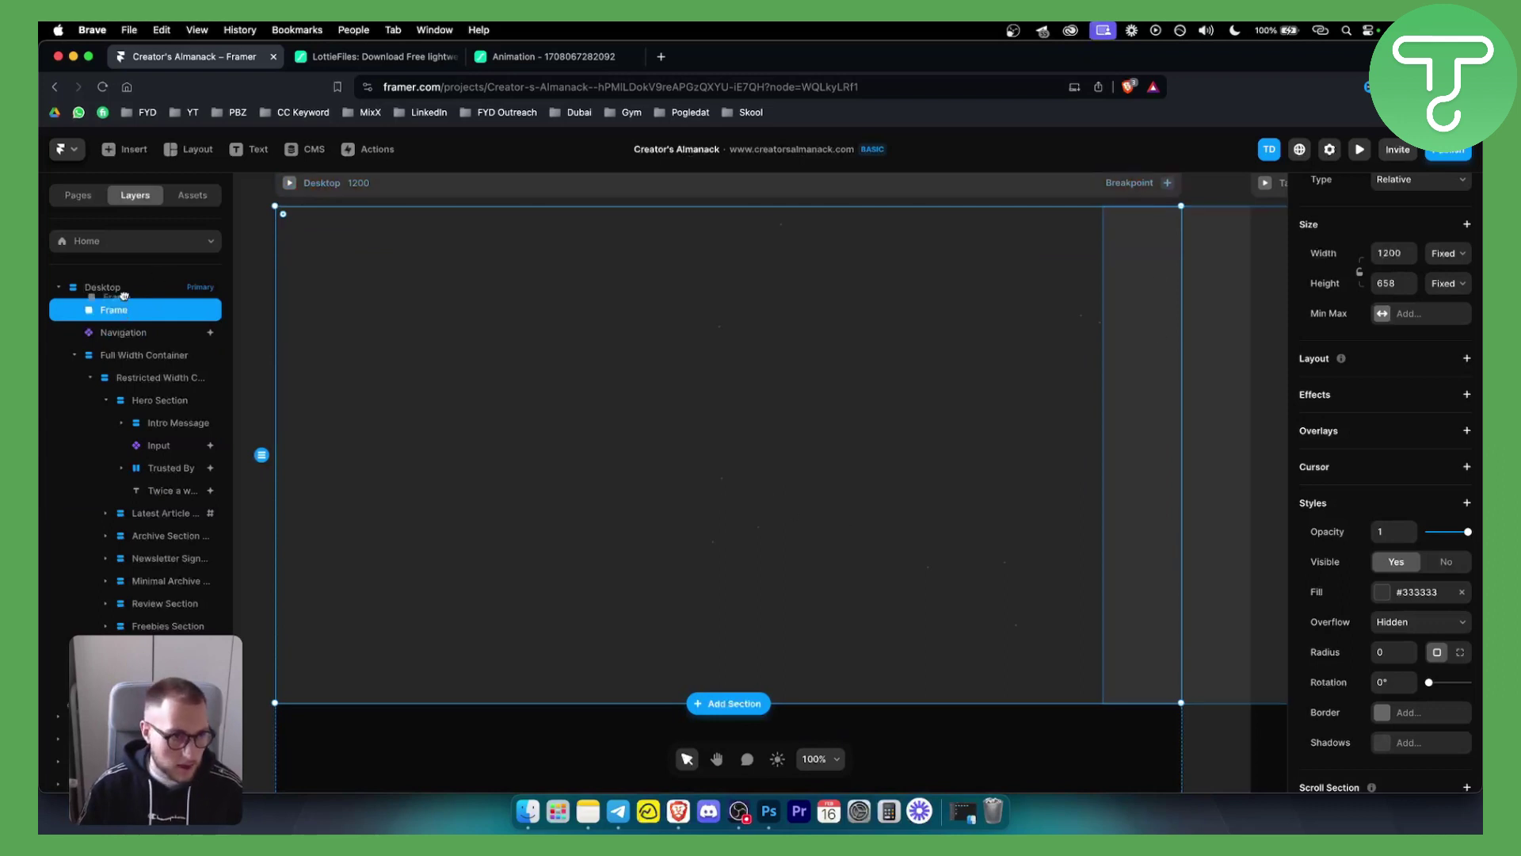
{"action": "left_click_drag", "start_coordinate": [124, 295], "coordinate": [127, 282]}
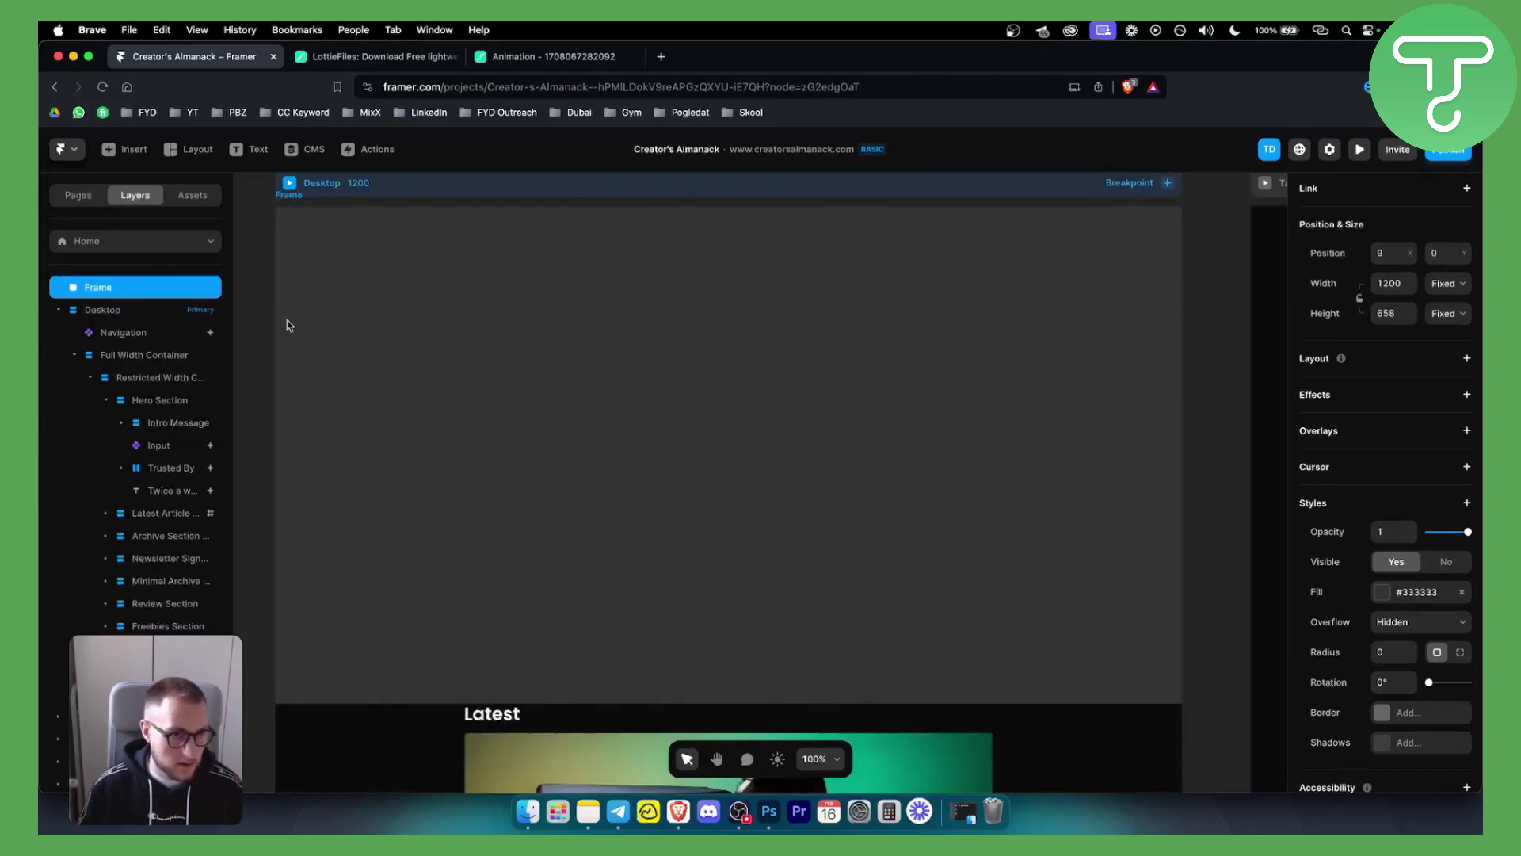
- Set the Z Index of the restricted width container inside Desktop to 2
{"action": "left_click", "coordinate": [1135, 624]}
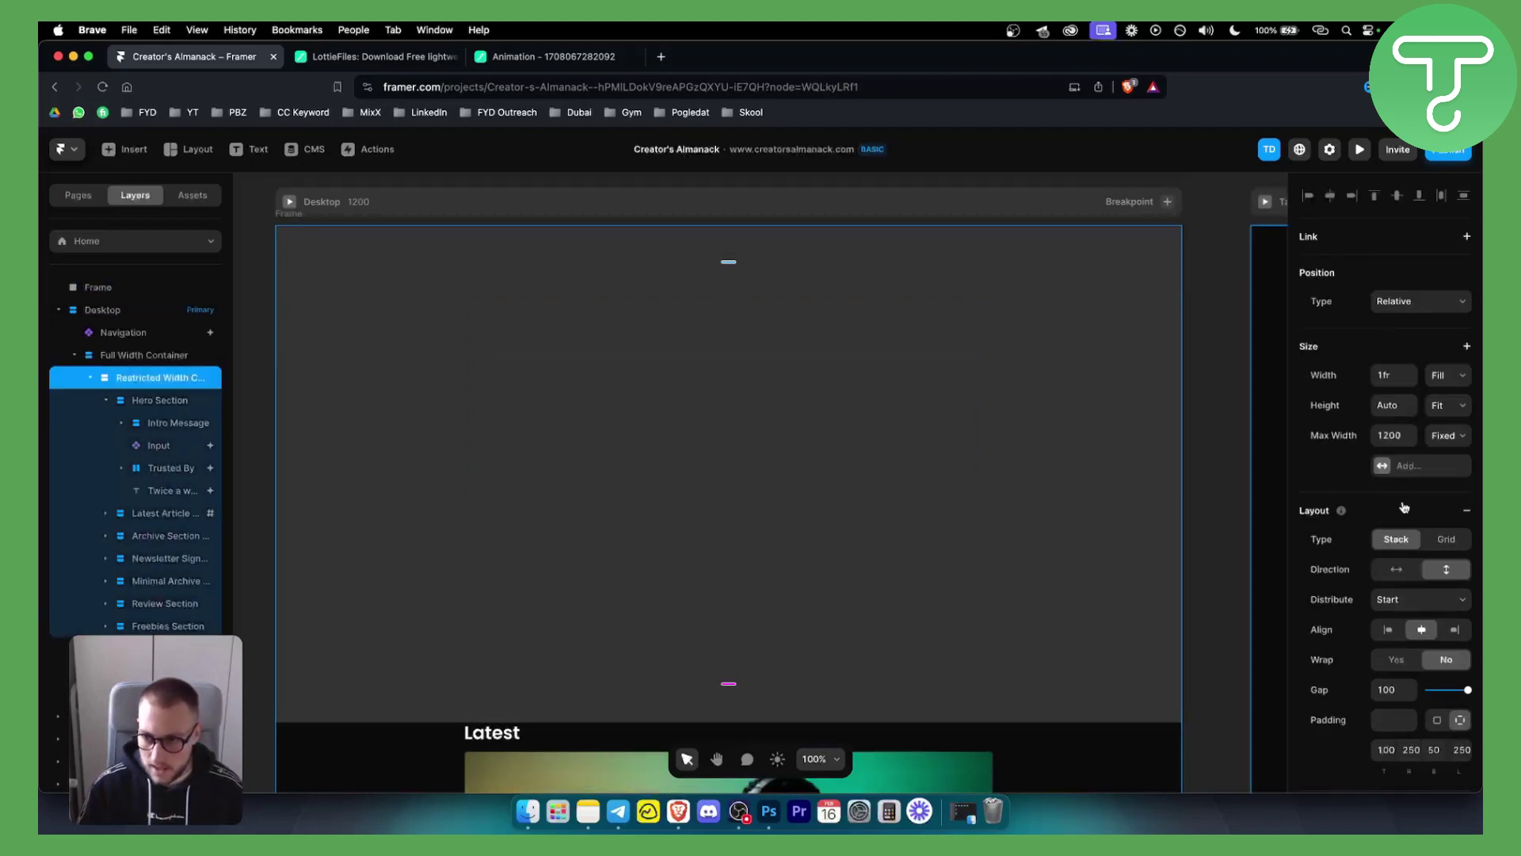
{"action": "scroll", "coordinate": [1335, 482], "scroll_direction": "down", "scroll_amount": 5}
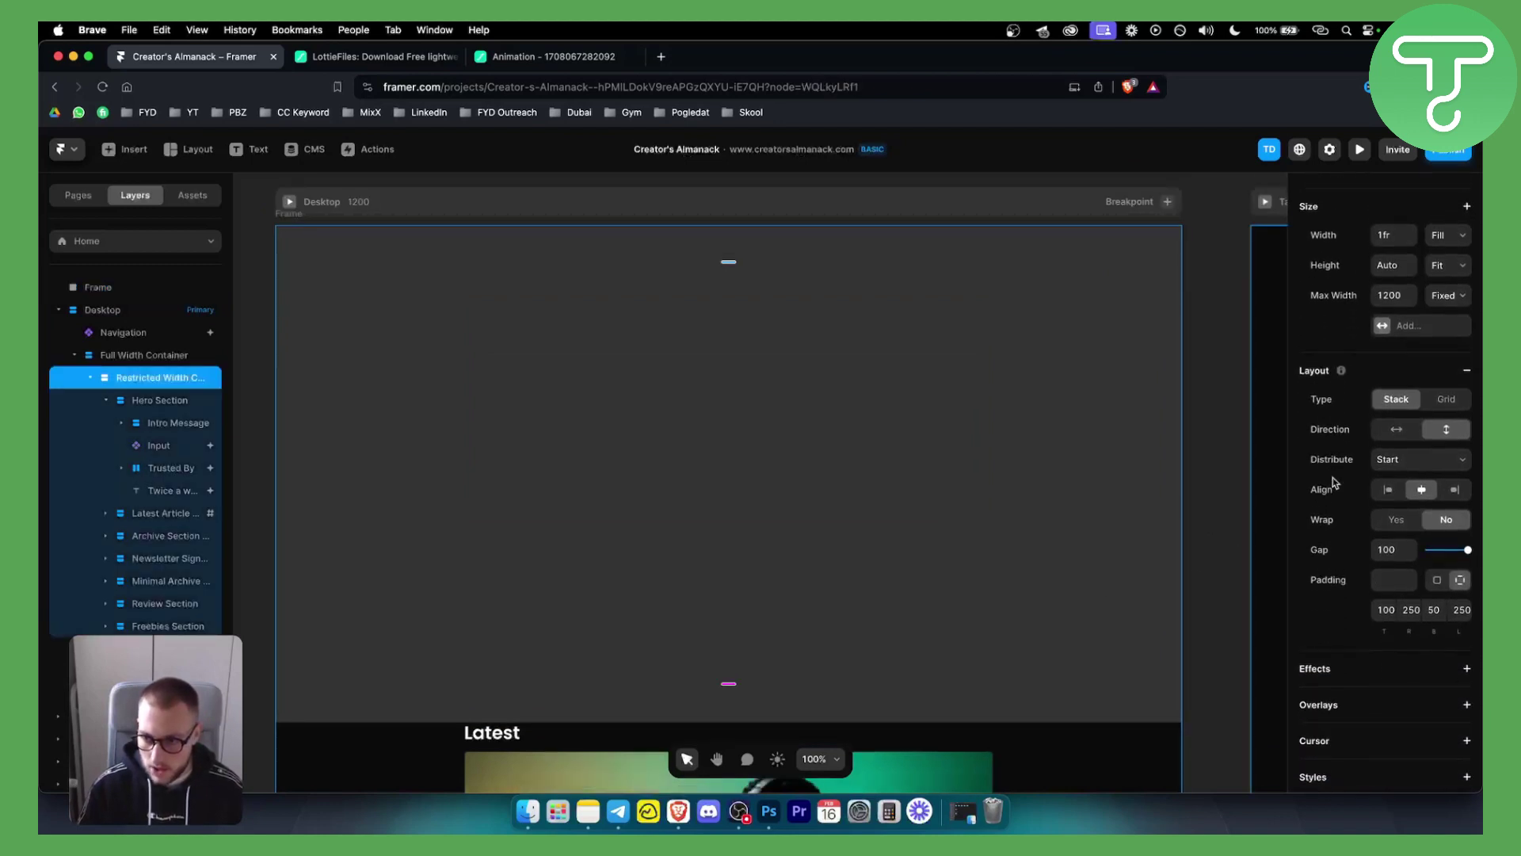
{"action": "scroll", "coordinate": [1339, 515], "scroll_direction": "down", "scroll_amount": 3}
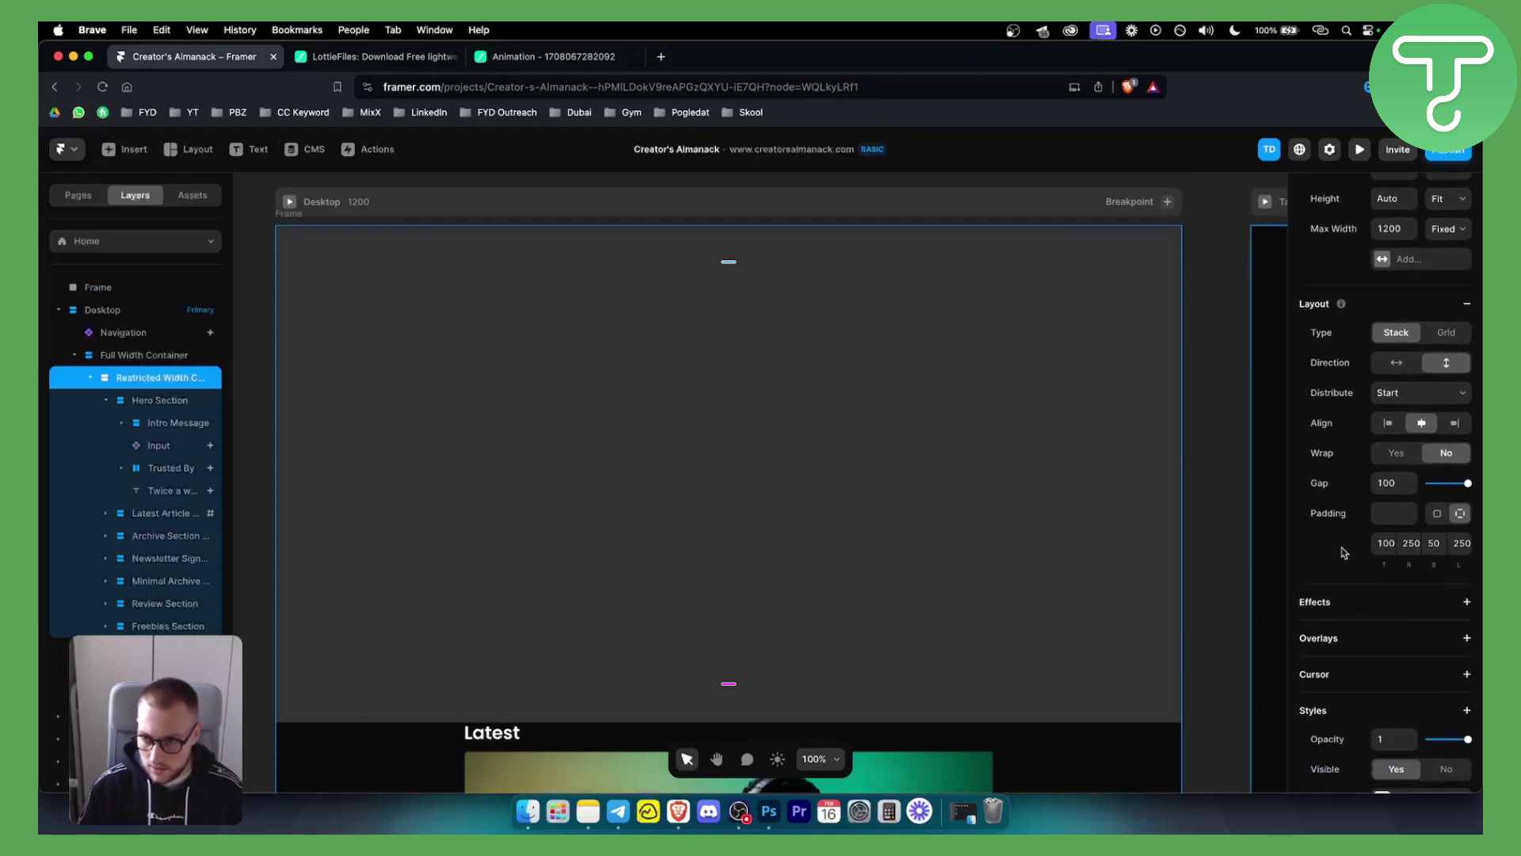
{"action": "scroll", "coordinate": [1343, 547], "scroll_direction": "down", "scroll_amount": 10}
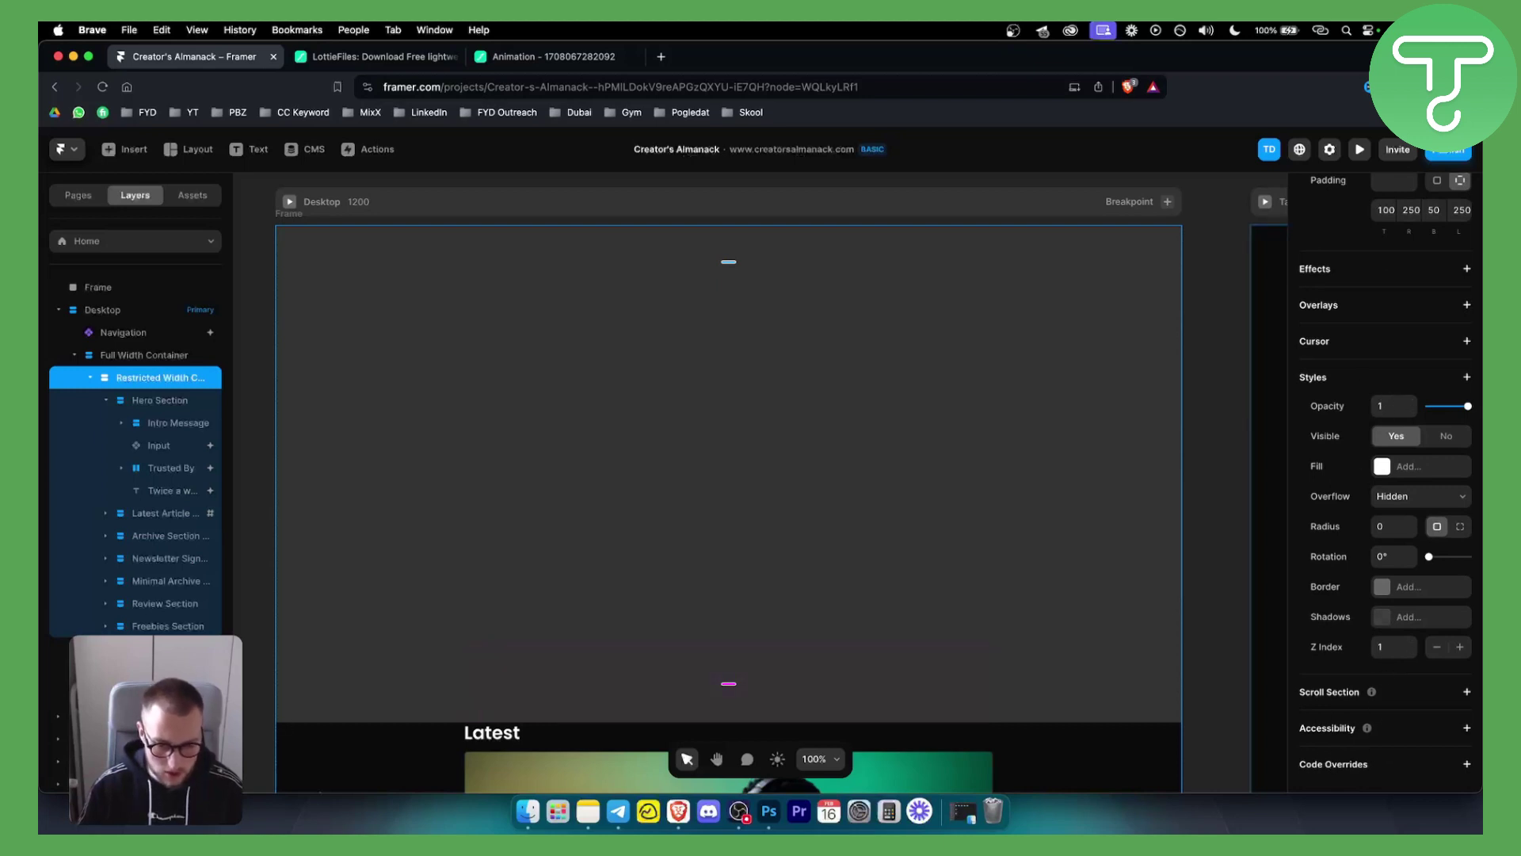
{"action": "scroll", "coordinate": [1382, 475], "scroll_direction": "up", "scroll_amount": 15}
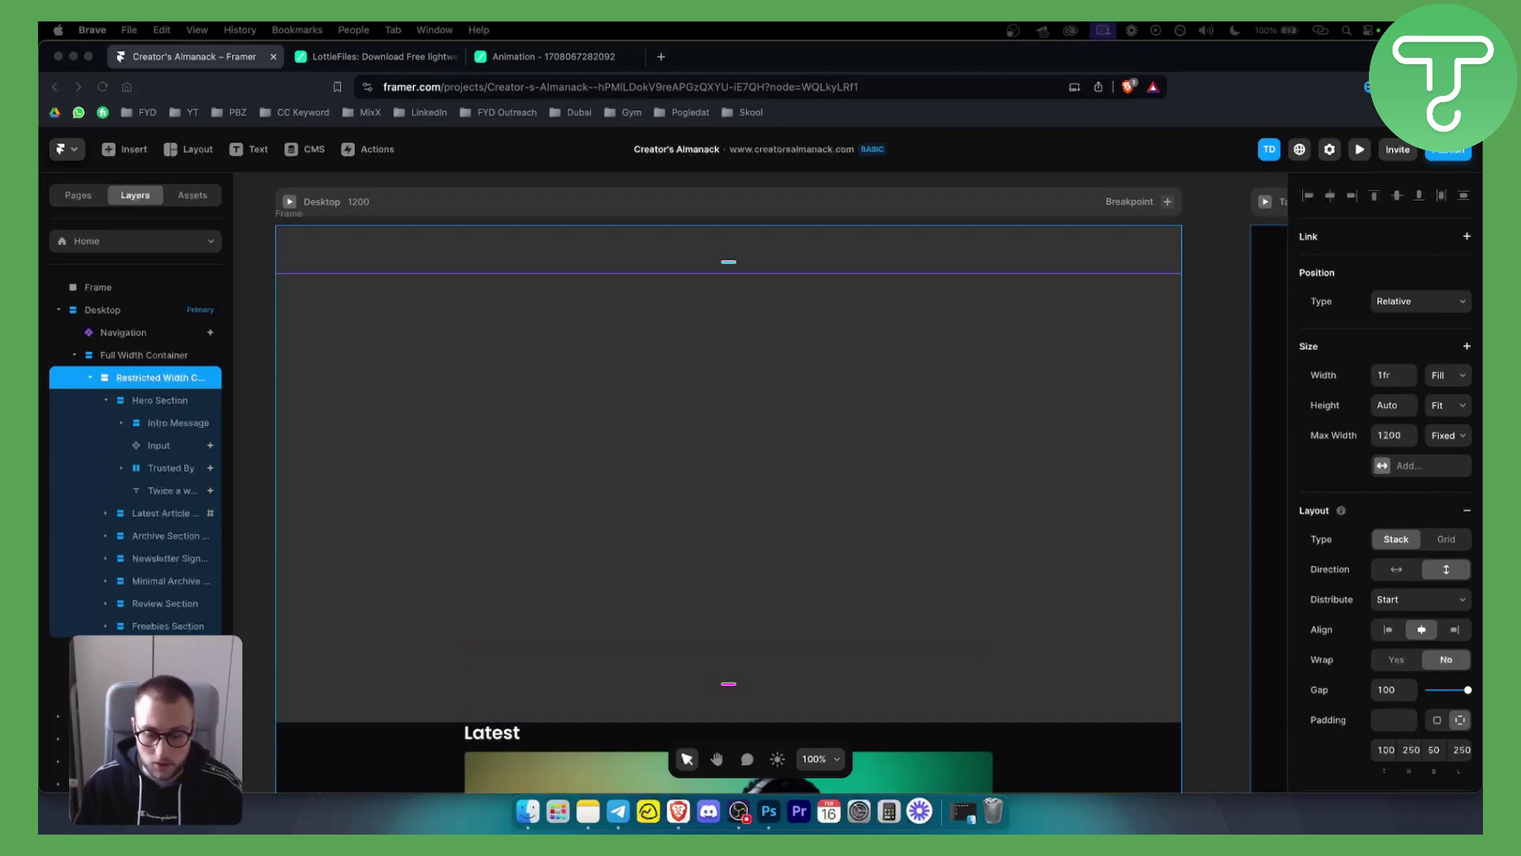
{"action": "scroll", "coordinate": [1261, 645], "scroll_direction": "down", "scroll_amount": 2}
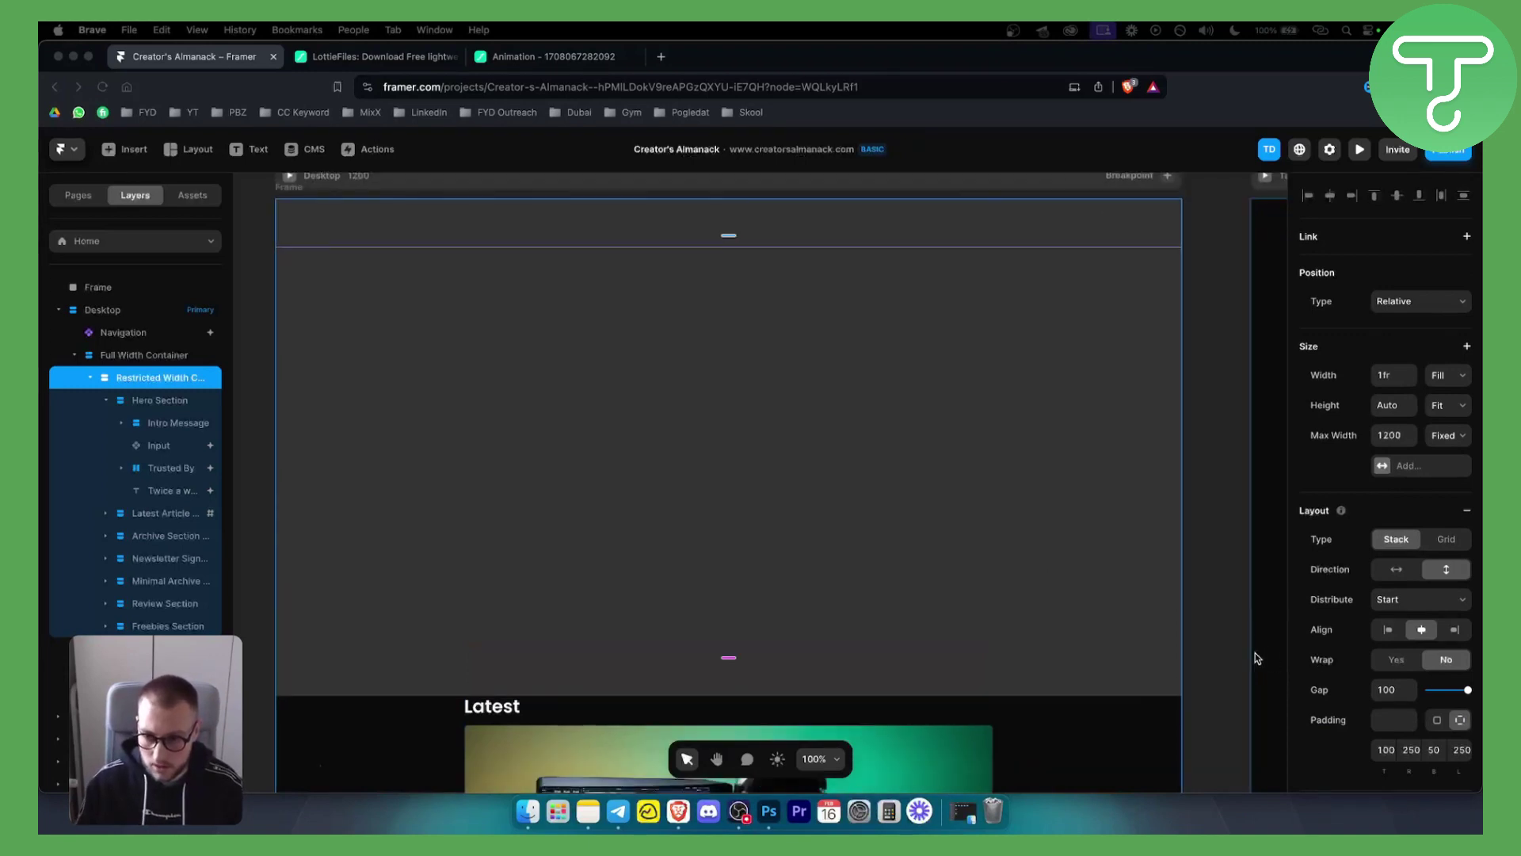
{"action": "scroll", "coordinate": [1401, 644], "scroll_direction": "down", "scroll_amount": 13}
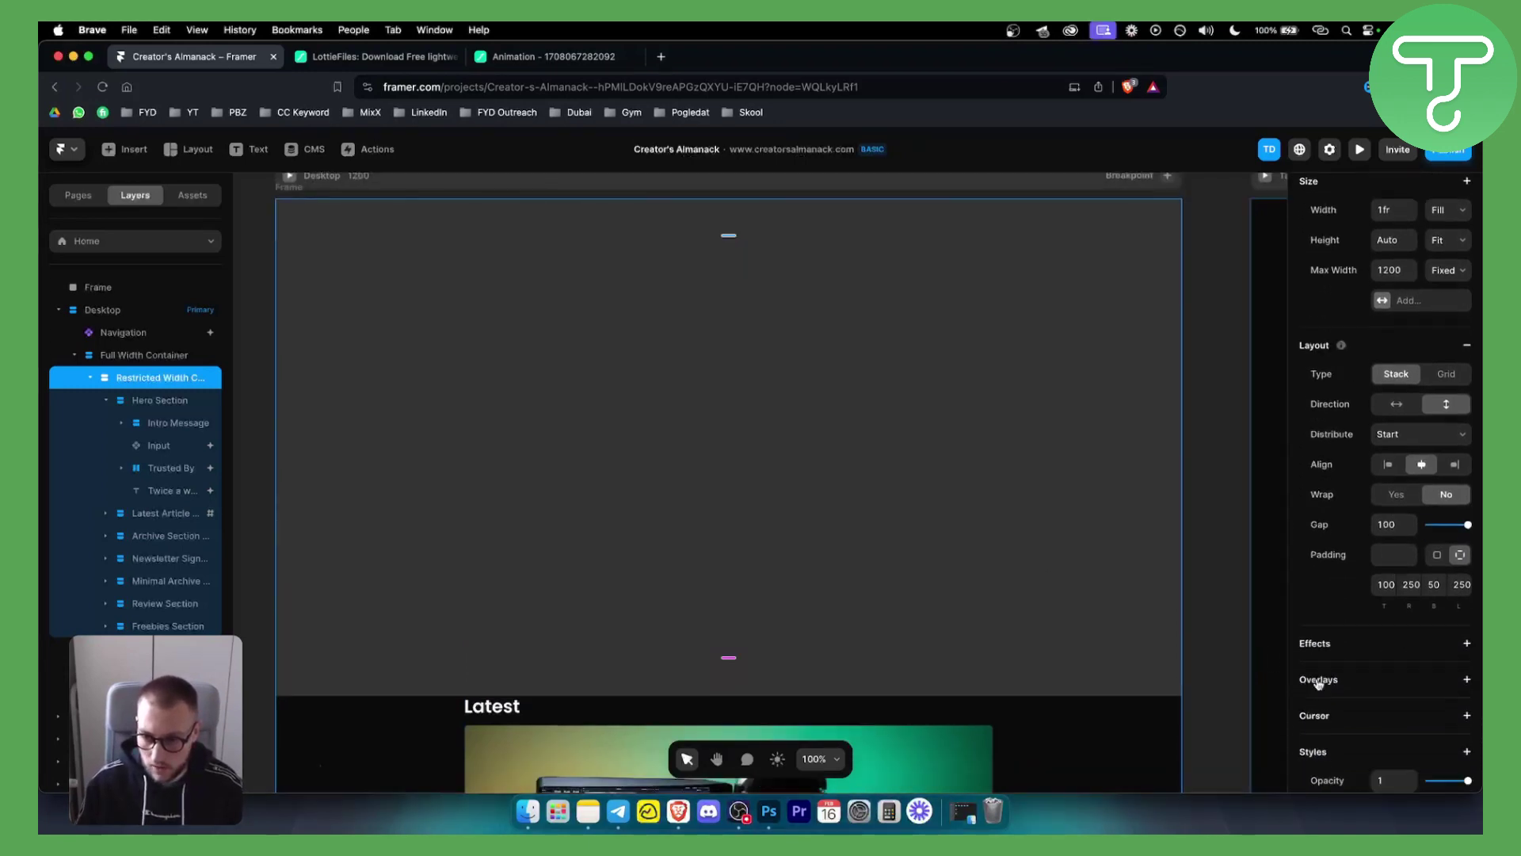
{"action": "left_click", "coordinate": [1376, 711]}
{"action": "type", "text": "2"}
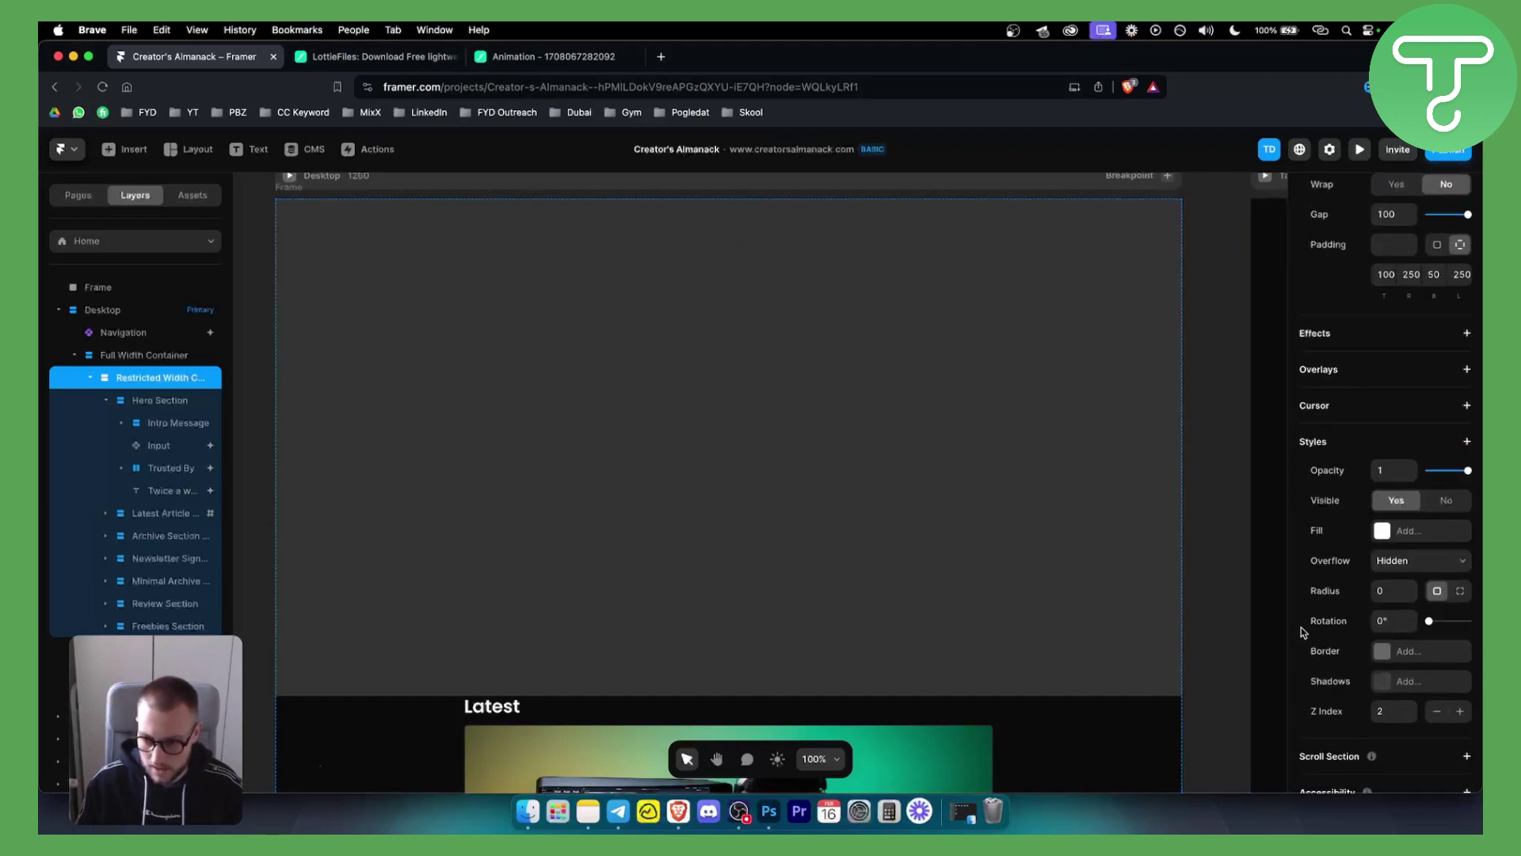
- Examine the position type options of the restricted width container and the Frame's position, height and style settings
{"action": "scroll", "coordinate": [1300, 630], "scroll_direction": "up", "scroll_amount": 11}
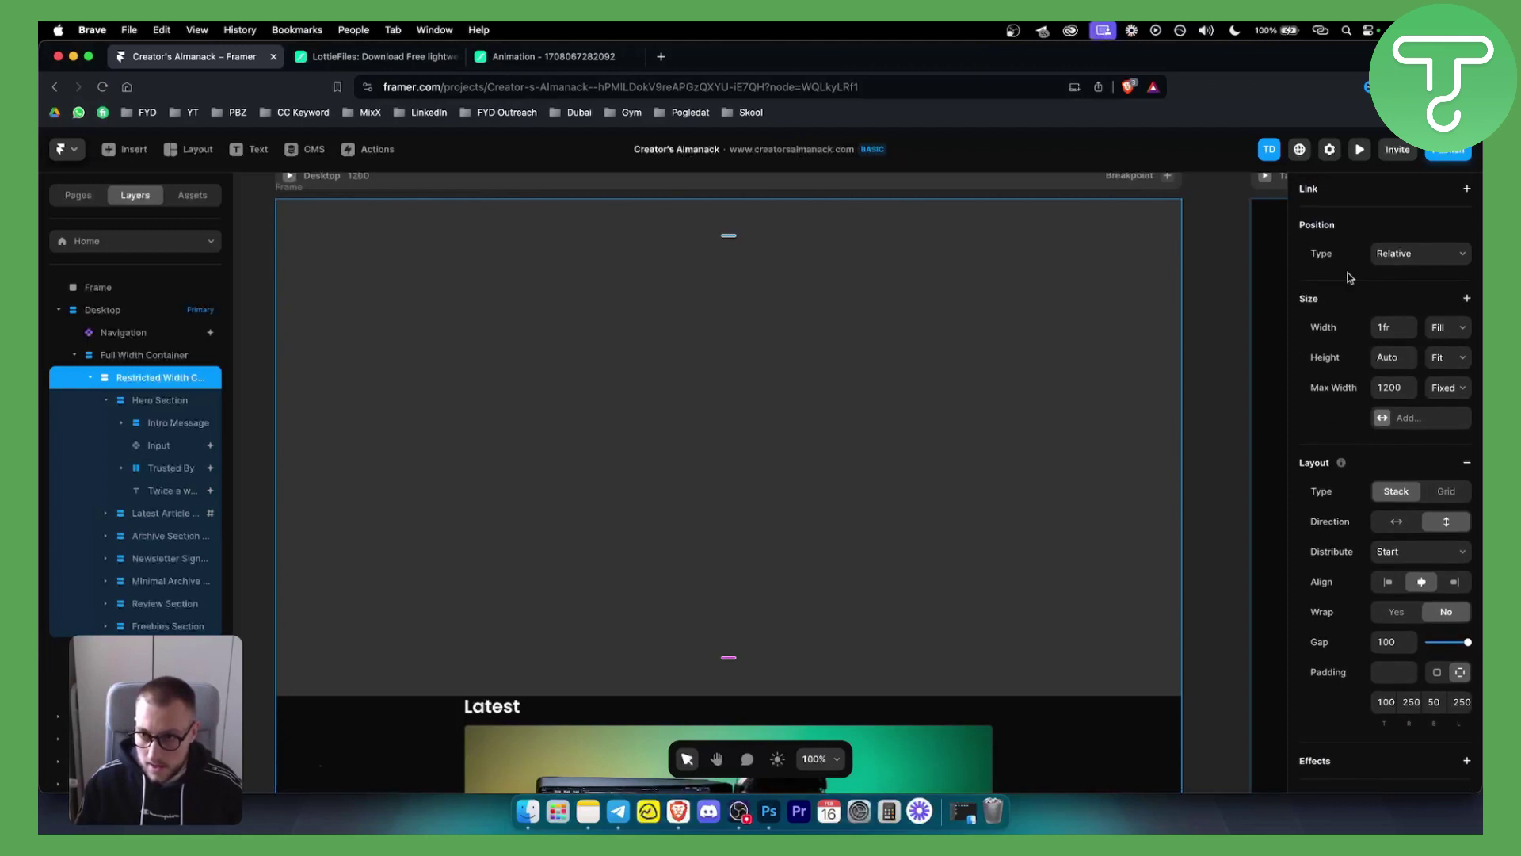
{"action": "left_click", "coordinate": [1394, 254]}
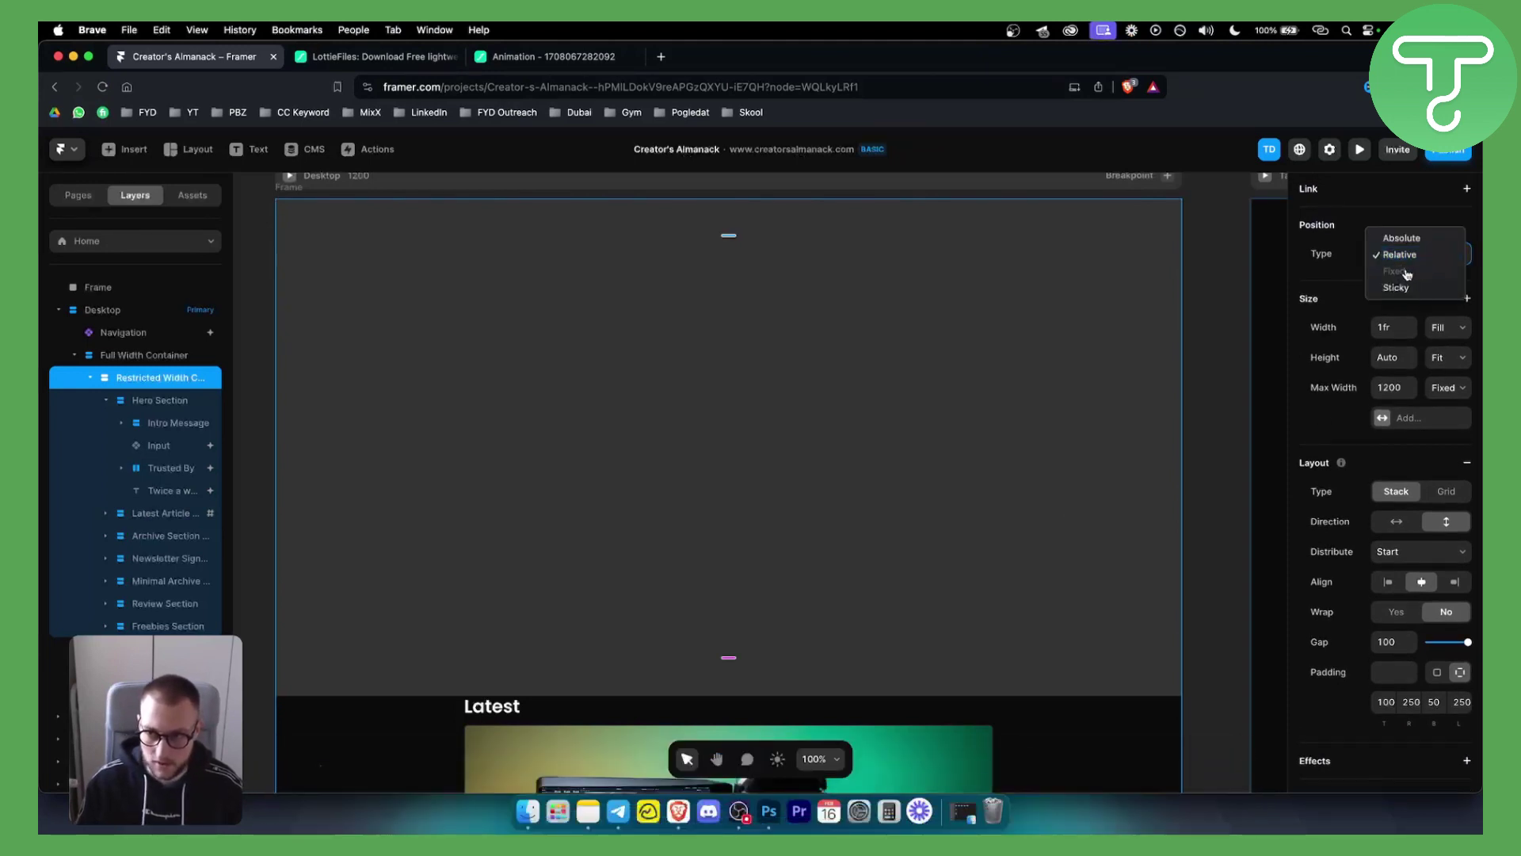
{"action": "left_click", "coordinate": [1410, 218]}
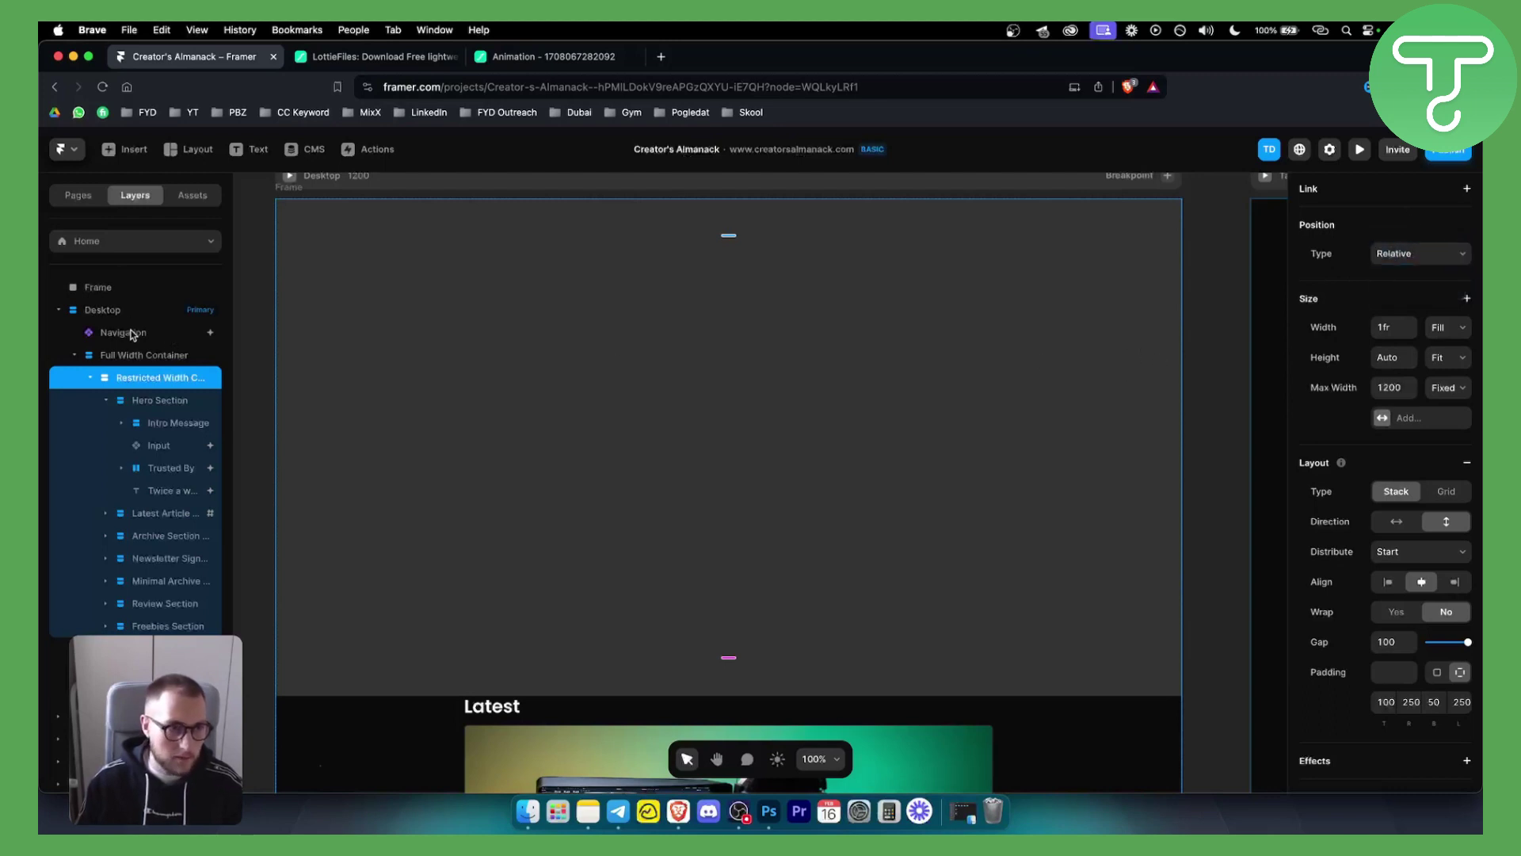
{"action": "left_click", "coordinate": [119, 290]}
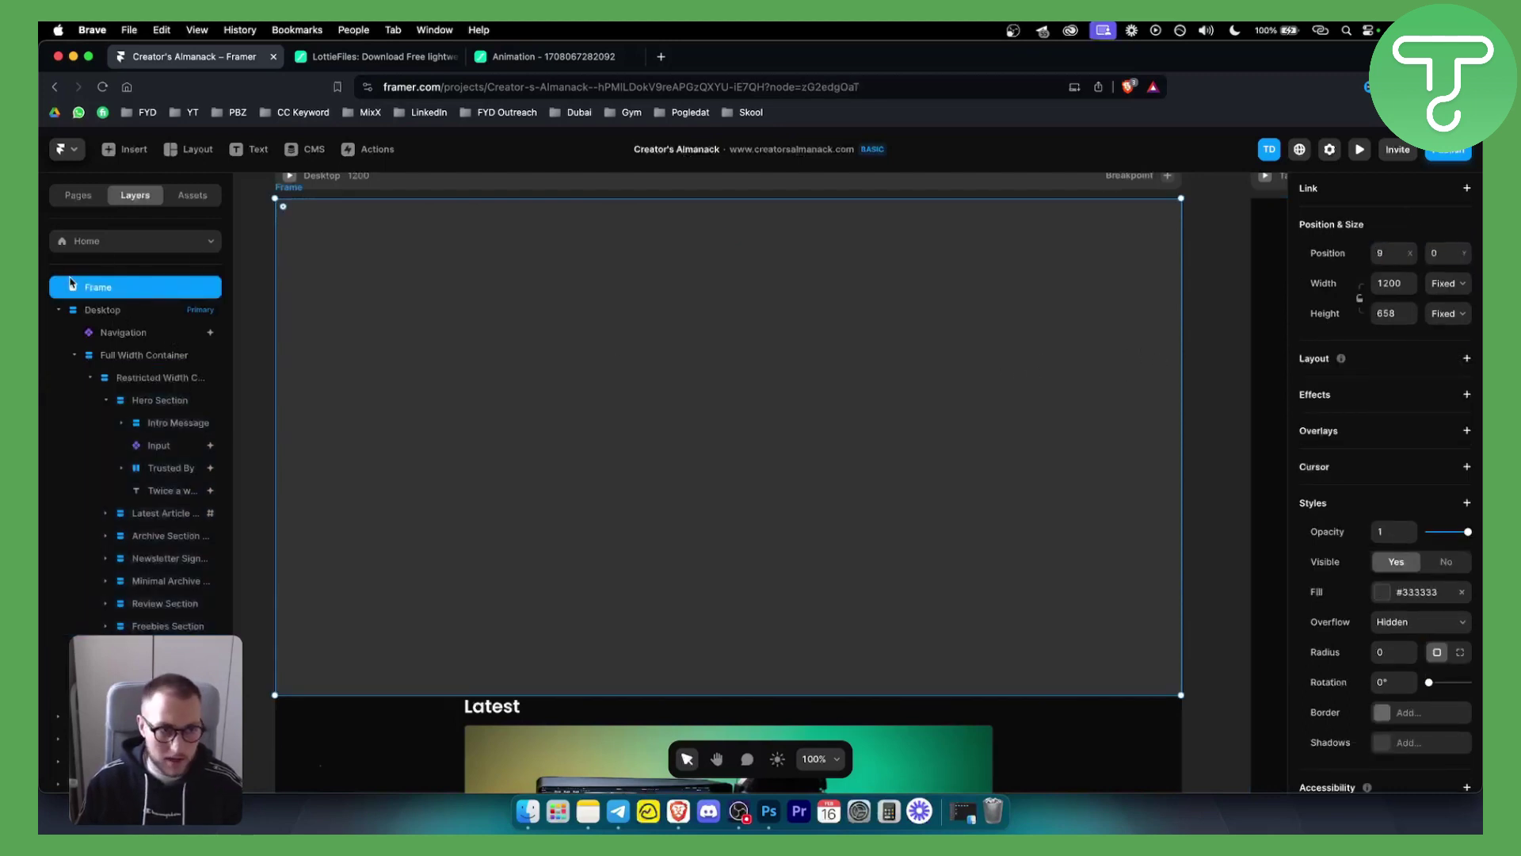
{"action": "scroll", "coordinate": [1376, 372], "scroll_direction": "up", "scroll_amount": 2}
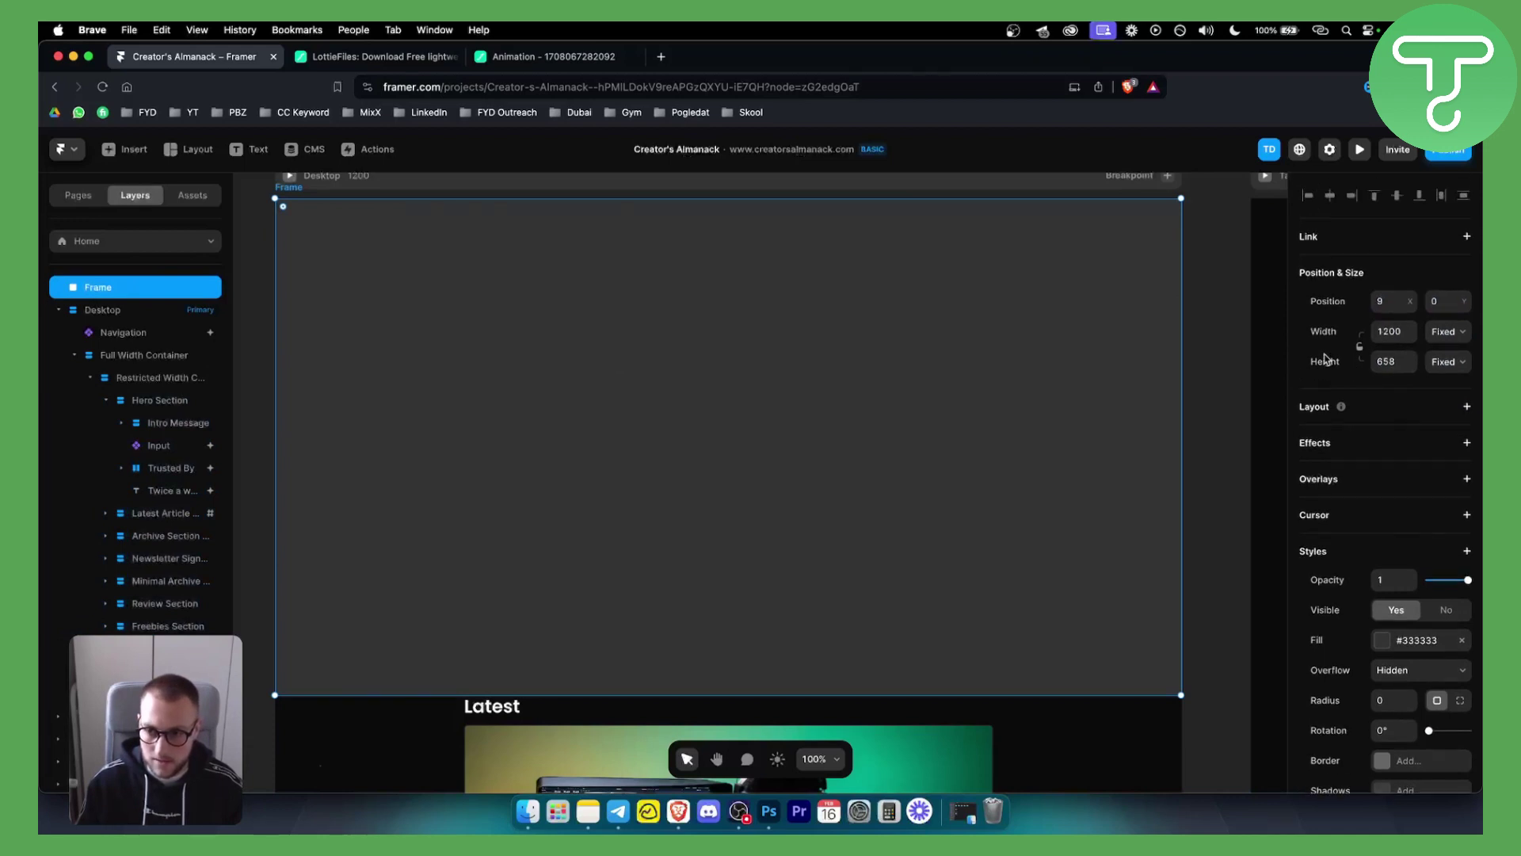
{"action": "left_click", "coordinate": [1000, 381]}
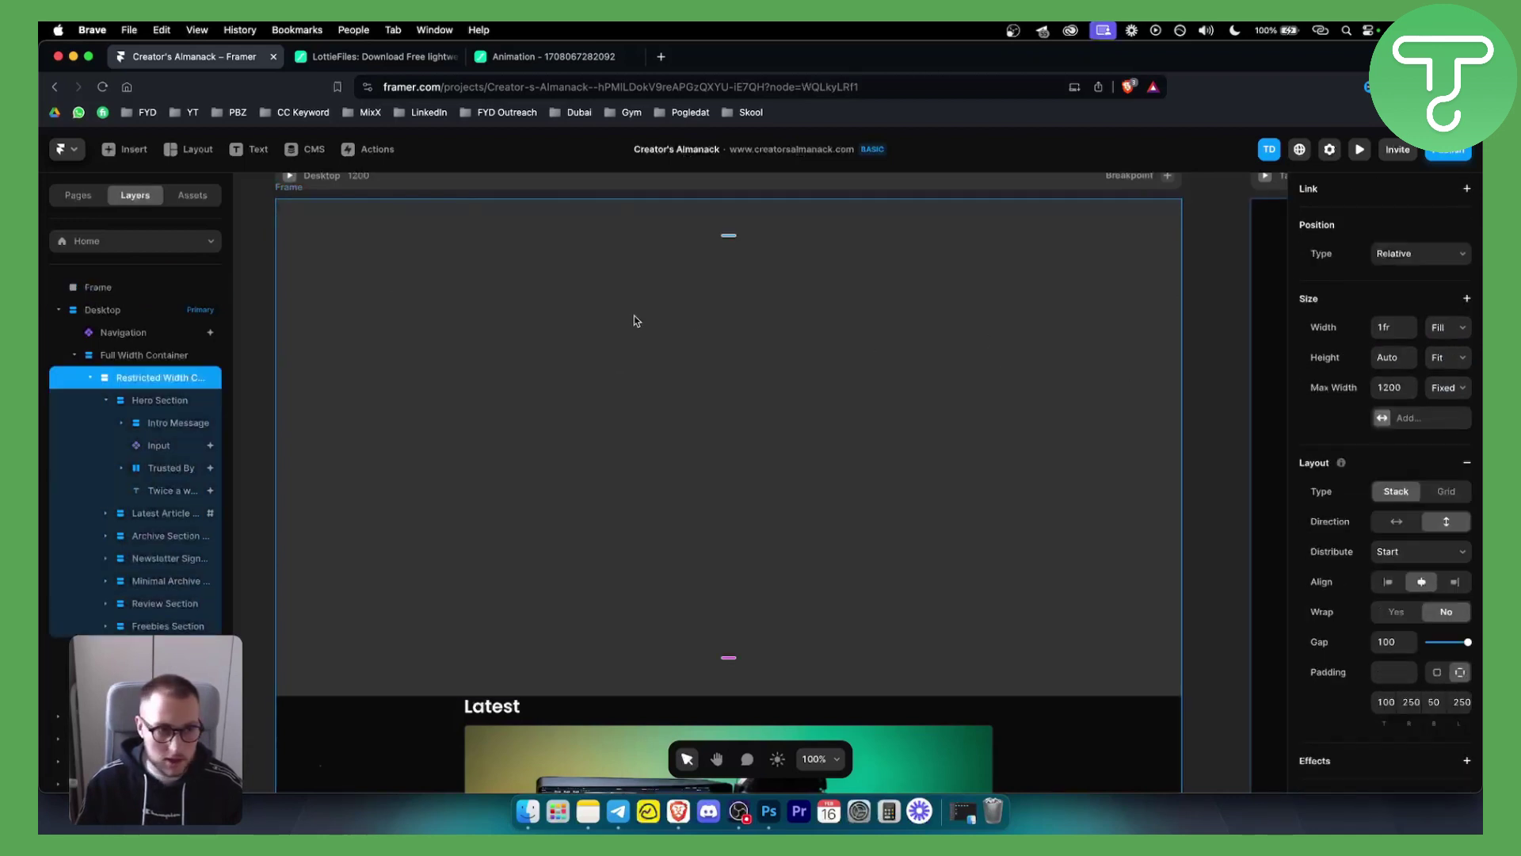
{"action": "left_click", "coordinate": [285, 213]}
{"action": "left_click", "coordinate": [309, 264]}
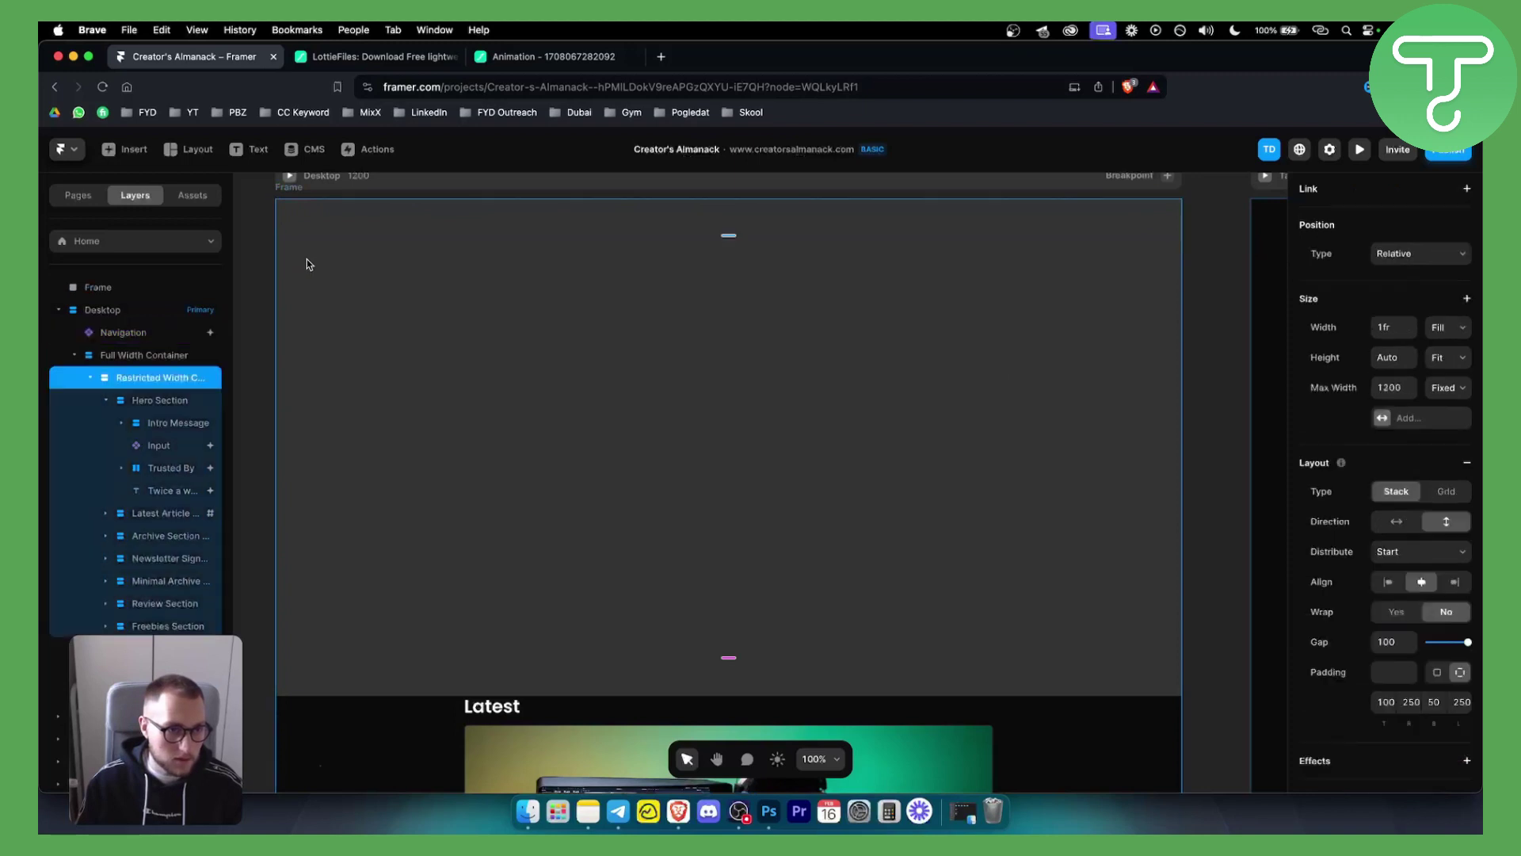
{"action": "left_click", "coordinate": [99, 288]}
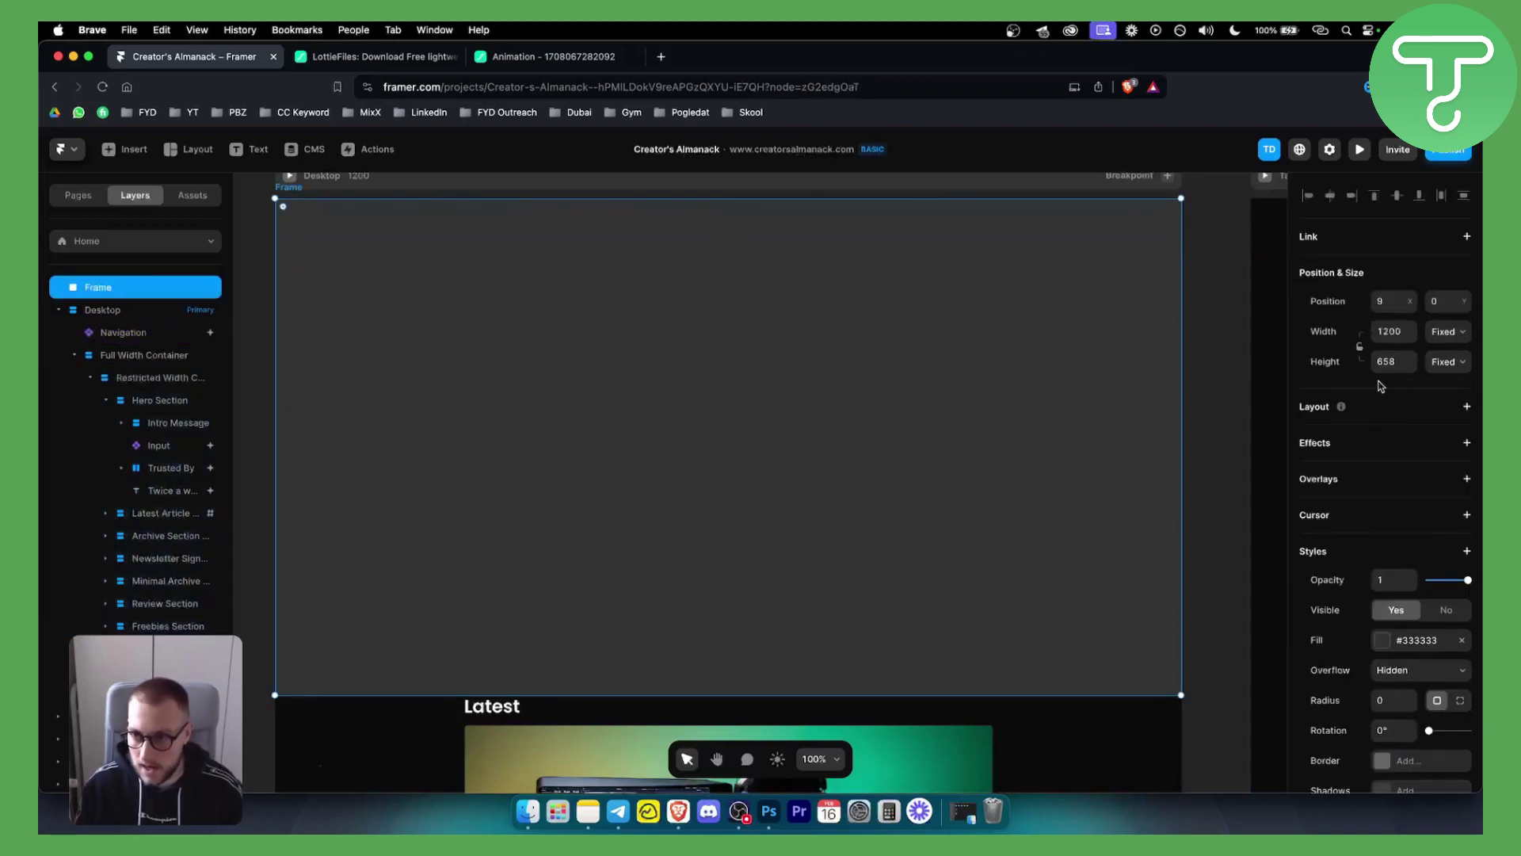
{"action": "left_click", "coordinate": [1447, 362]}
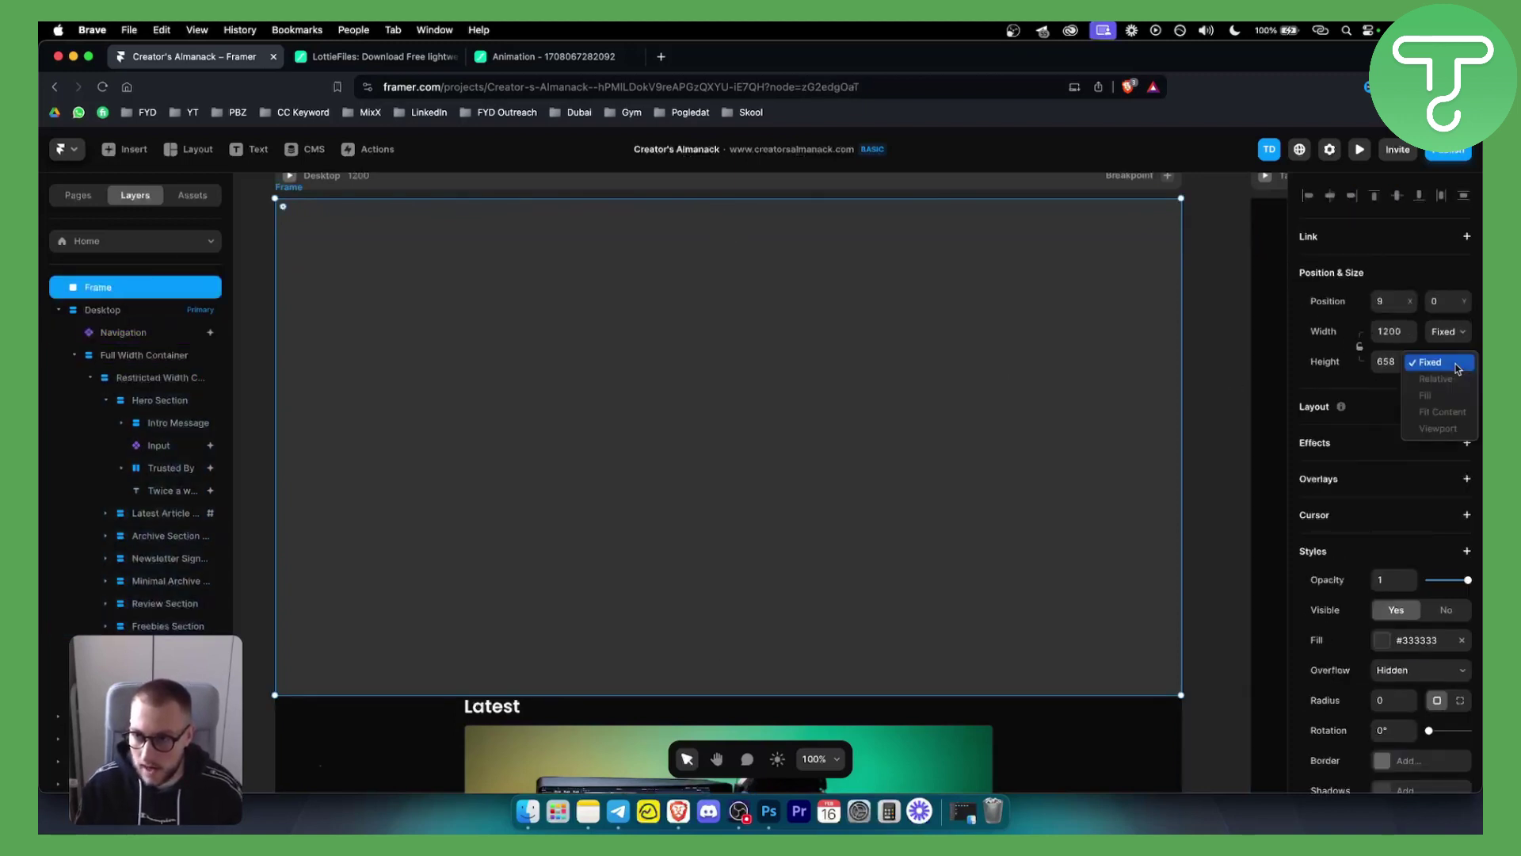
{"action": "left_click", "coordinate": [1442, 363]}
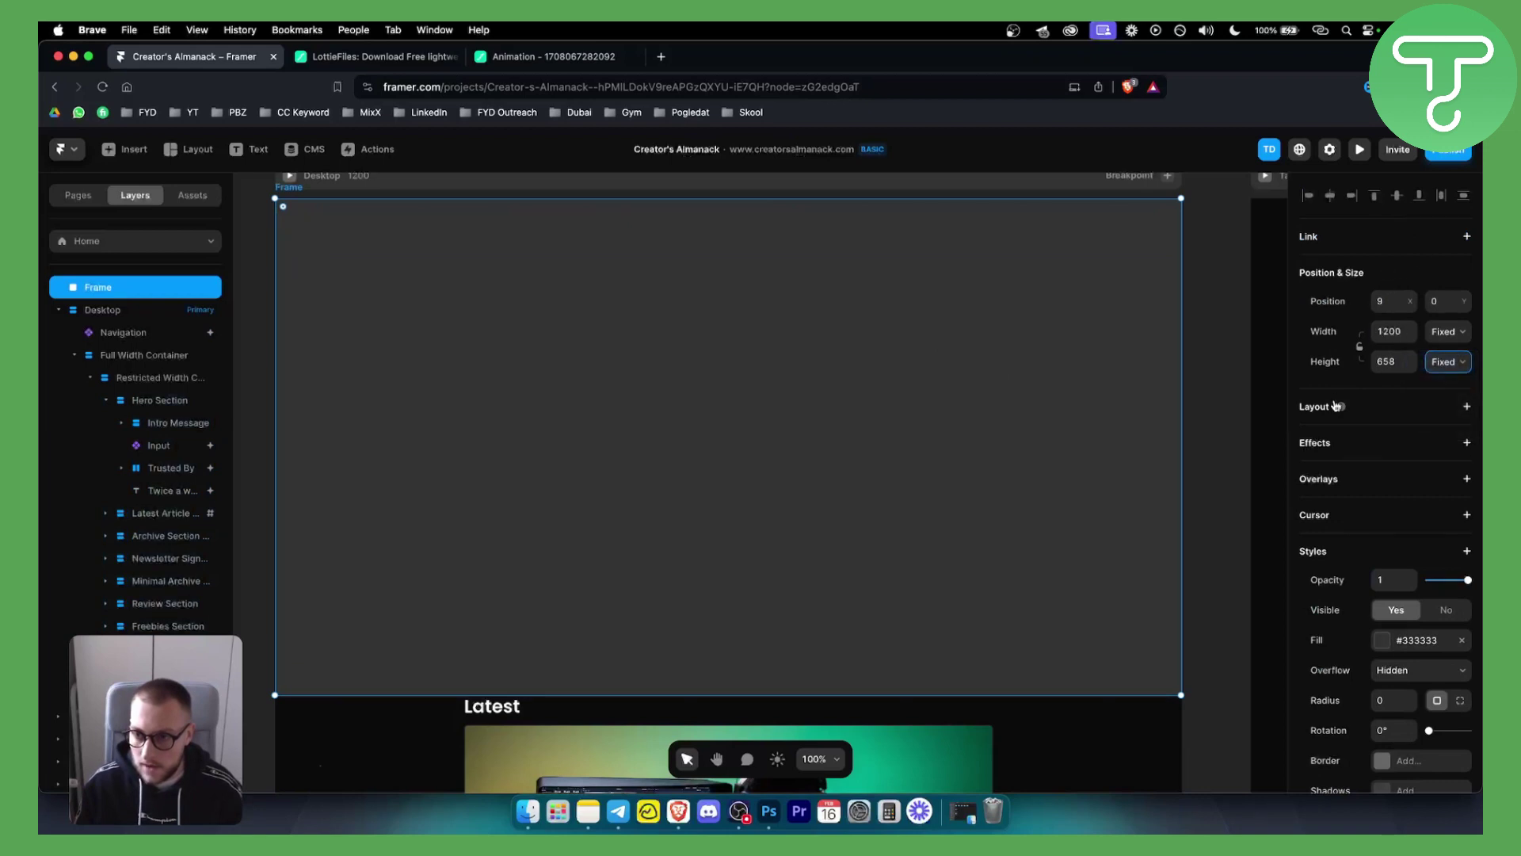
{"action": "scroll", "coordinate": [1311, 499], "scroll_direction": "down", "scroll_amount": 3}
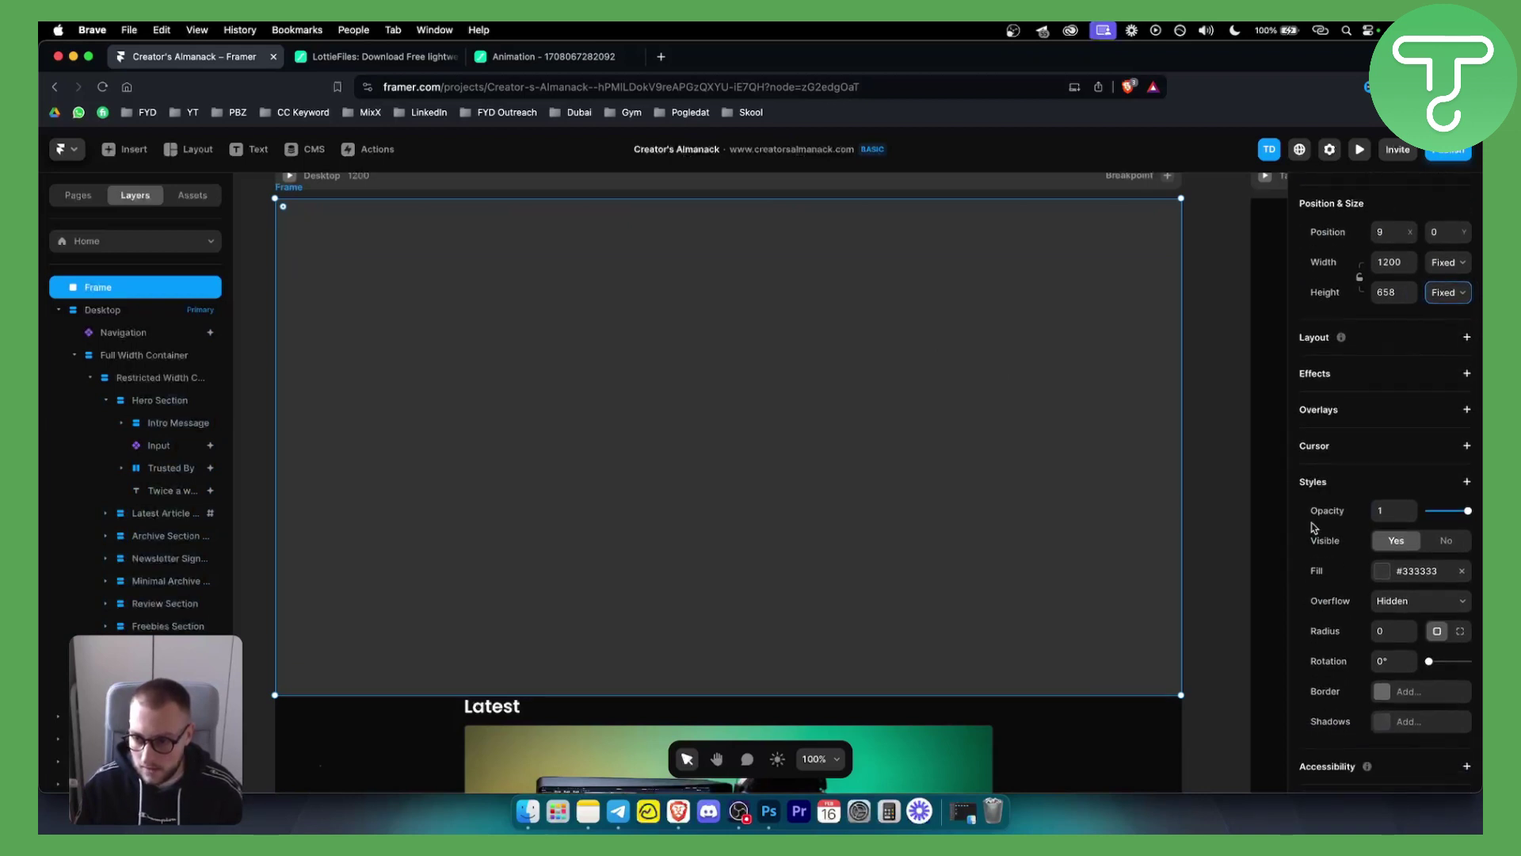
{"action": "scroll", "coordinate": [1312, 538], "scroll_direction": "up", "scroll_amount": 3}
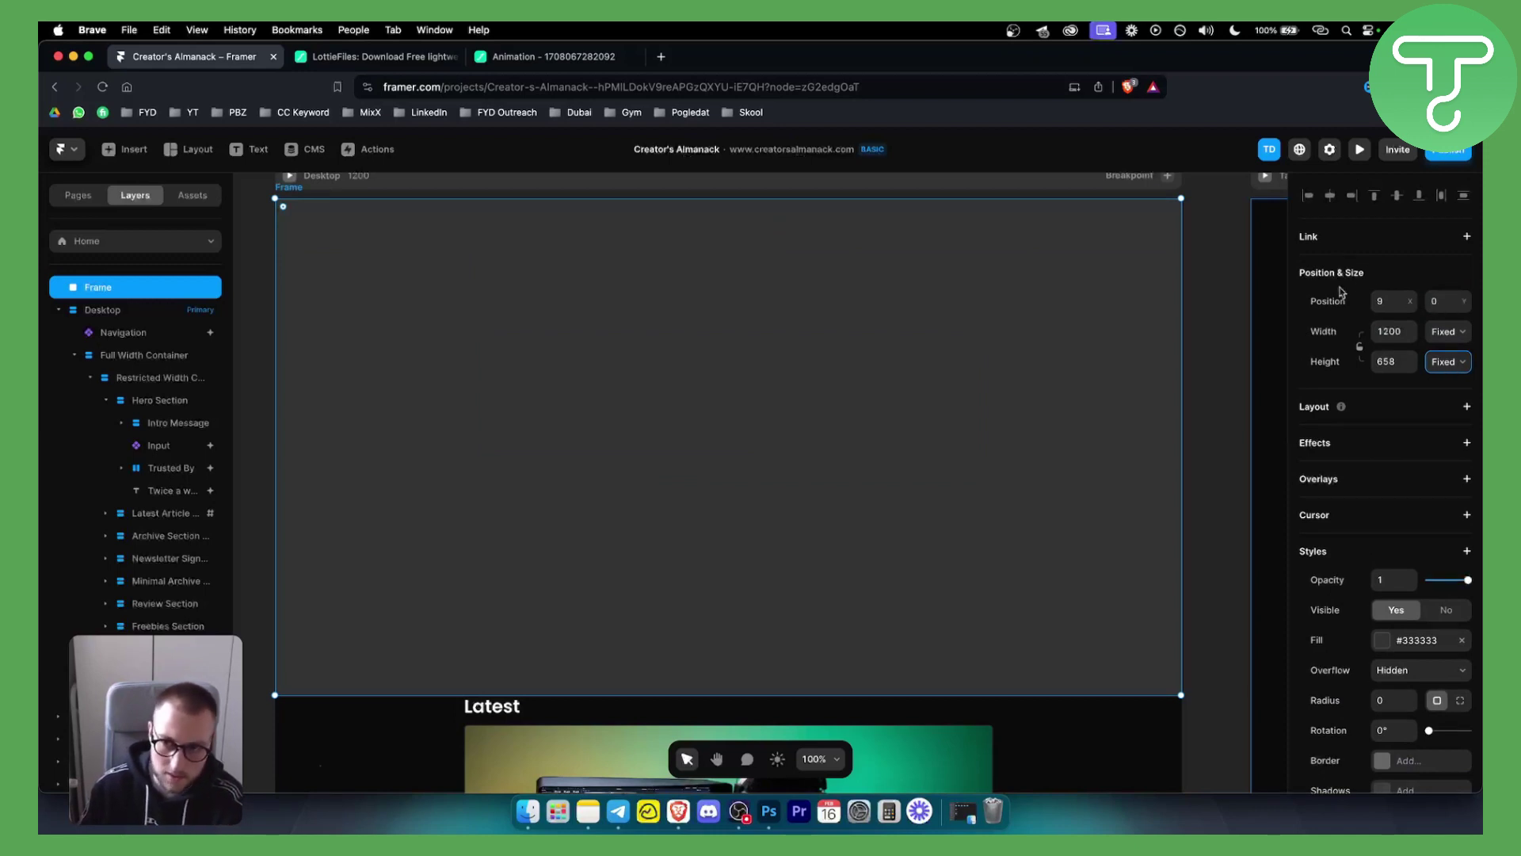
- Set the Frame's X position to 0
{"action": "left_click", "coordinate": [1400, 300]}
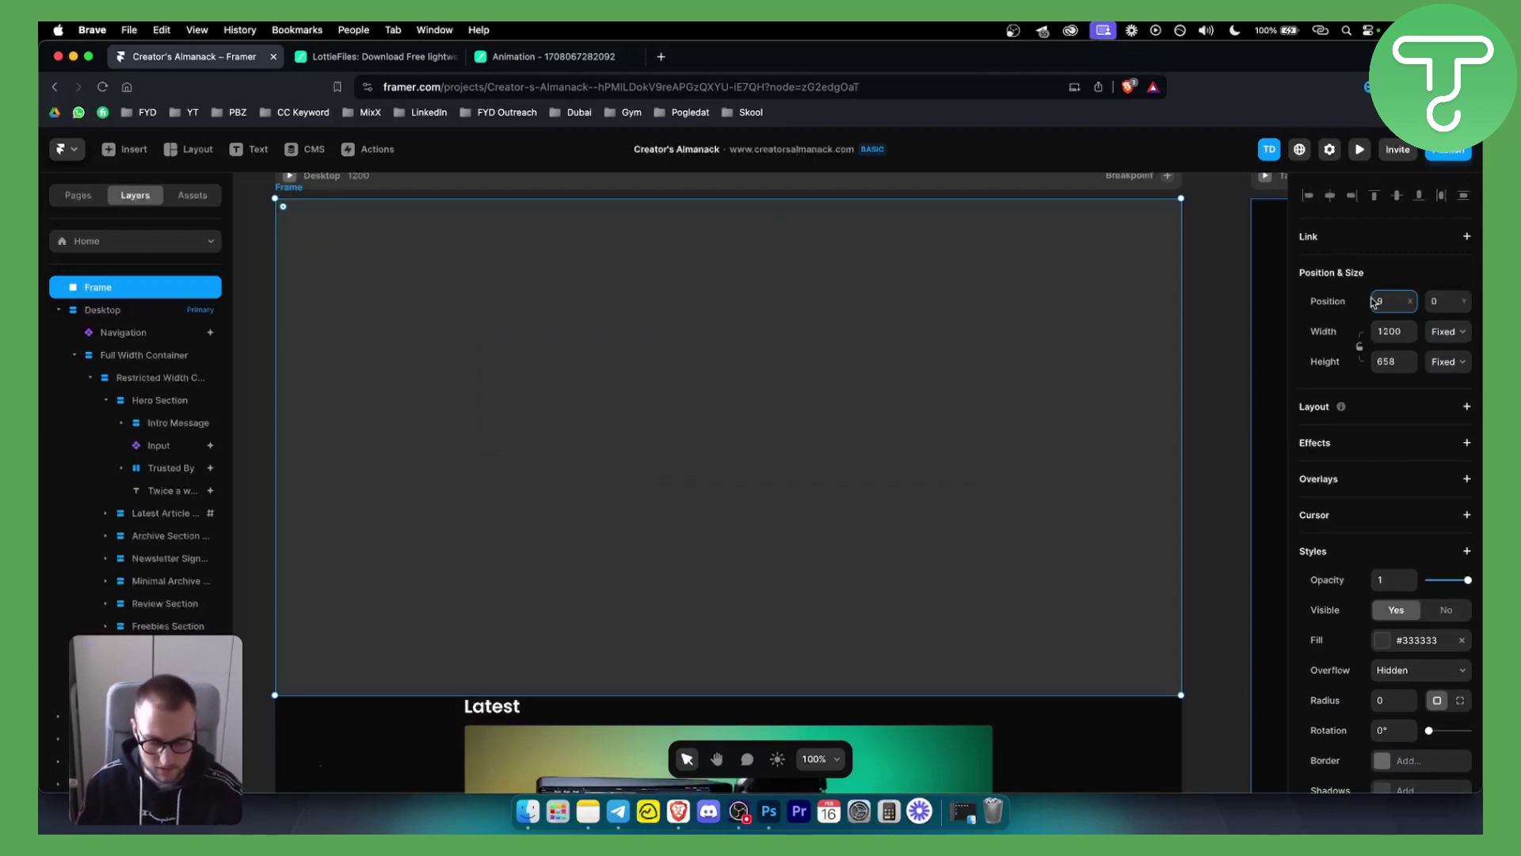
{"action": "type", "text": "0"}
{"action": "key", "text": "Return"}
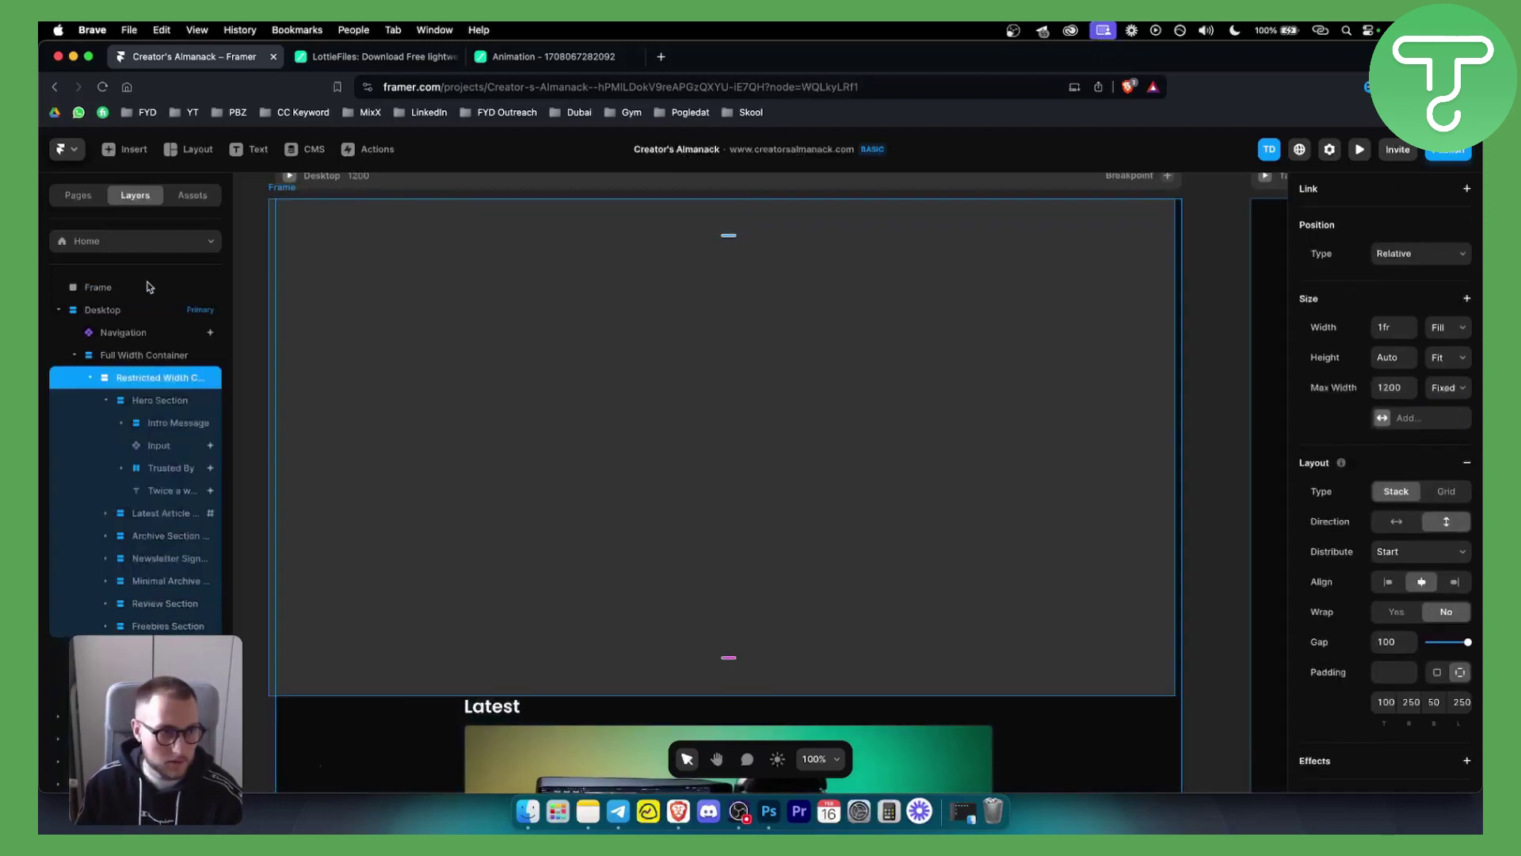
- Move the Frame layer into Desktop, directly above Navigation, and check its position type options
{"action": "left_click_drag", "start_coordinate": [149, 287], "coordinate": [132, 323]}
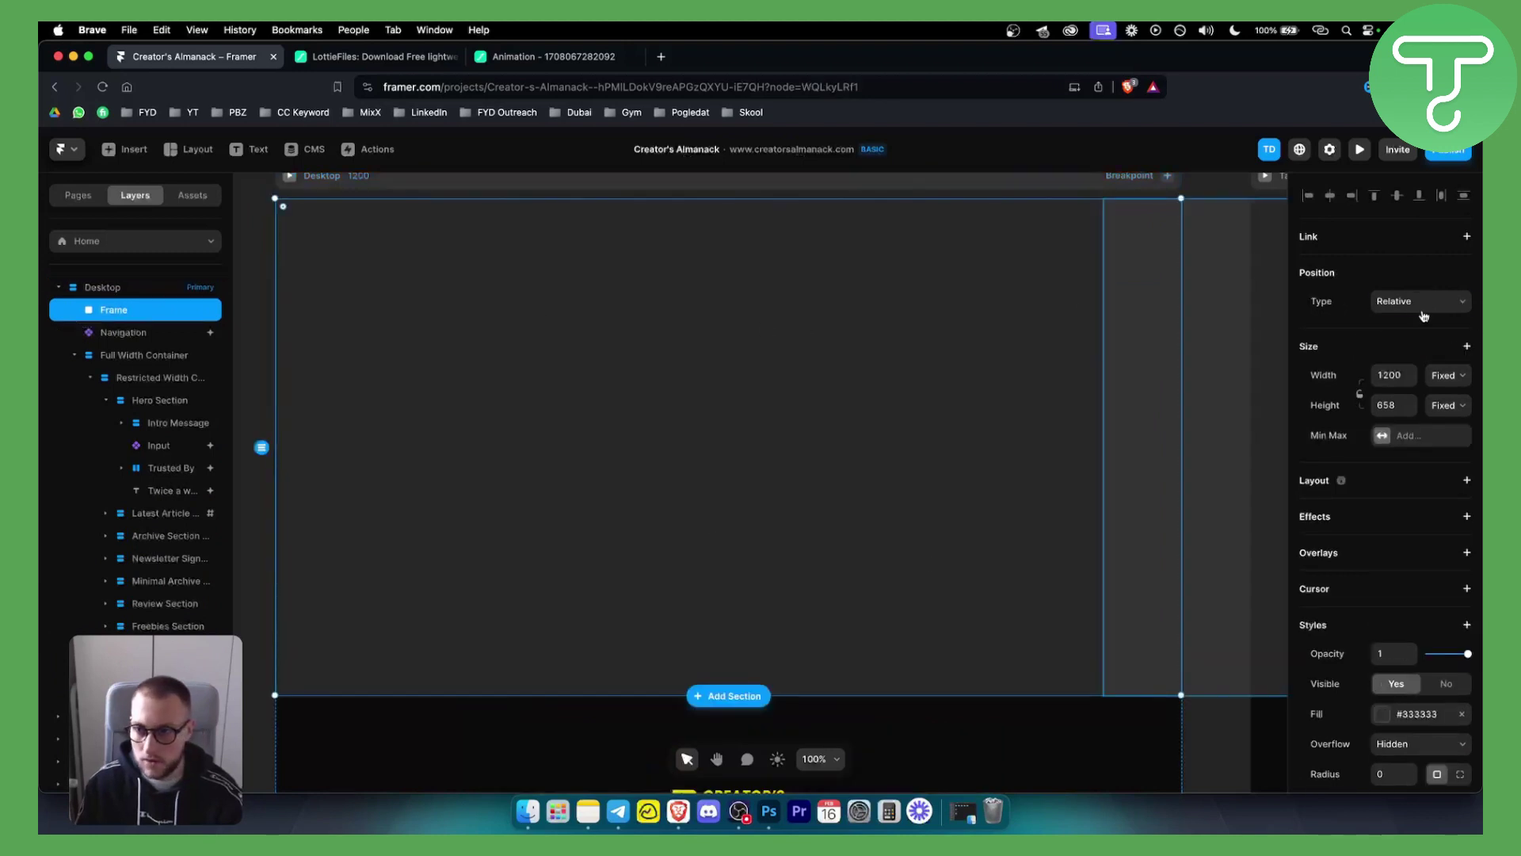
{"action": "left_click", "coordinate": [1420, 309]}
{"action": "left_click", "coordinate": [111, 318]}
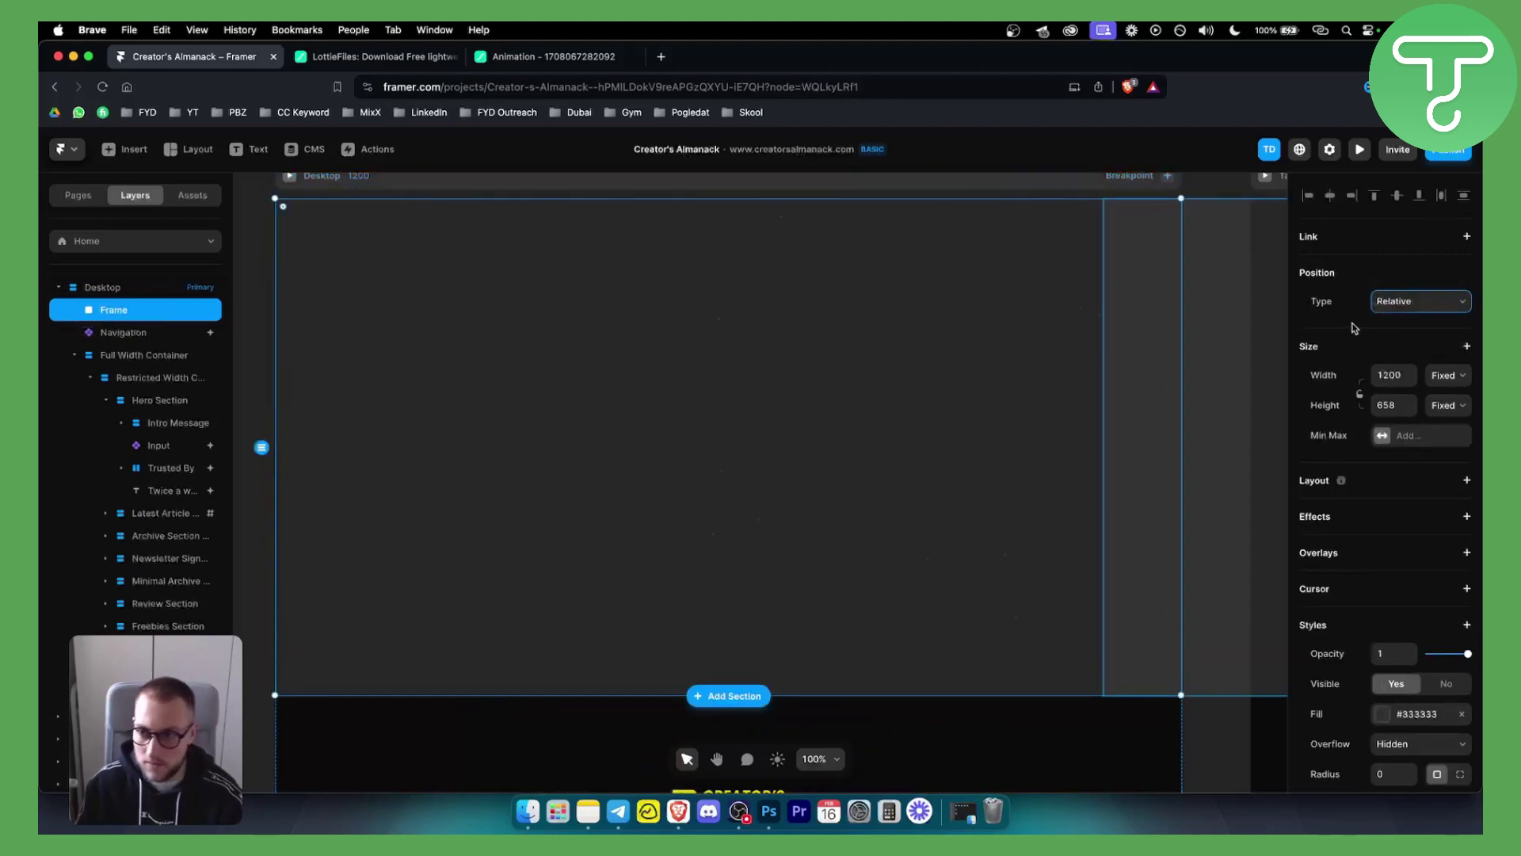
- Set the Frame layer's position type to Fixed and keep that layer selected
{"action": "left_click", "coordinate": [1418, 301]}
{"action": "left_click", "coordinate": [1412, 321]}
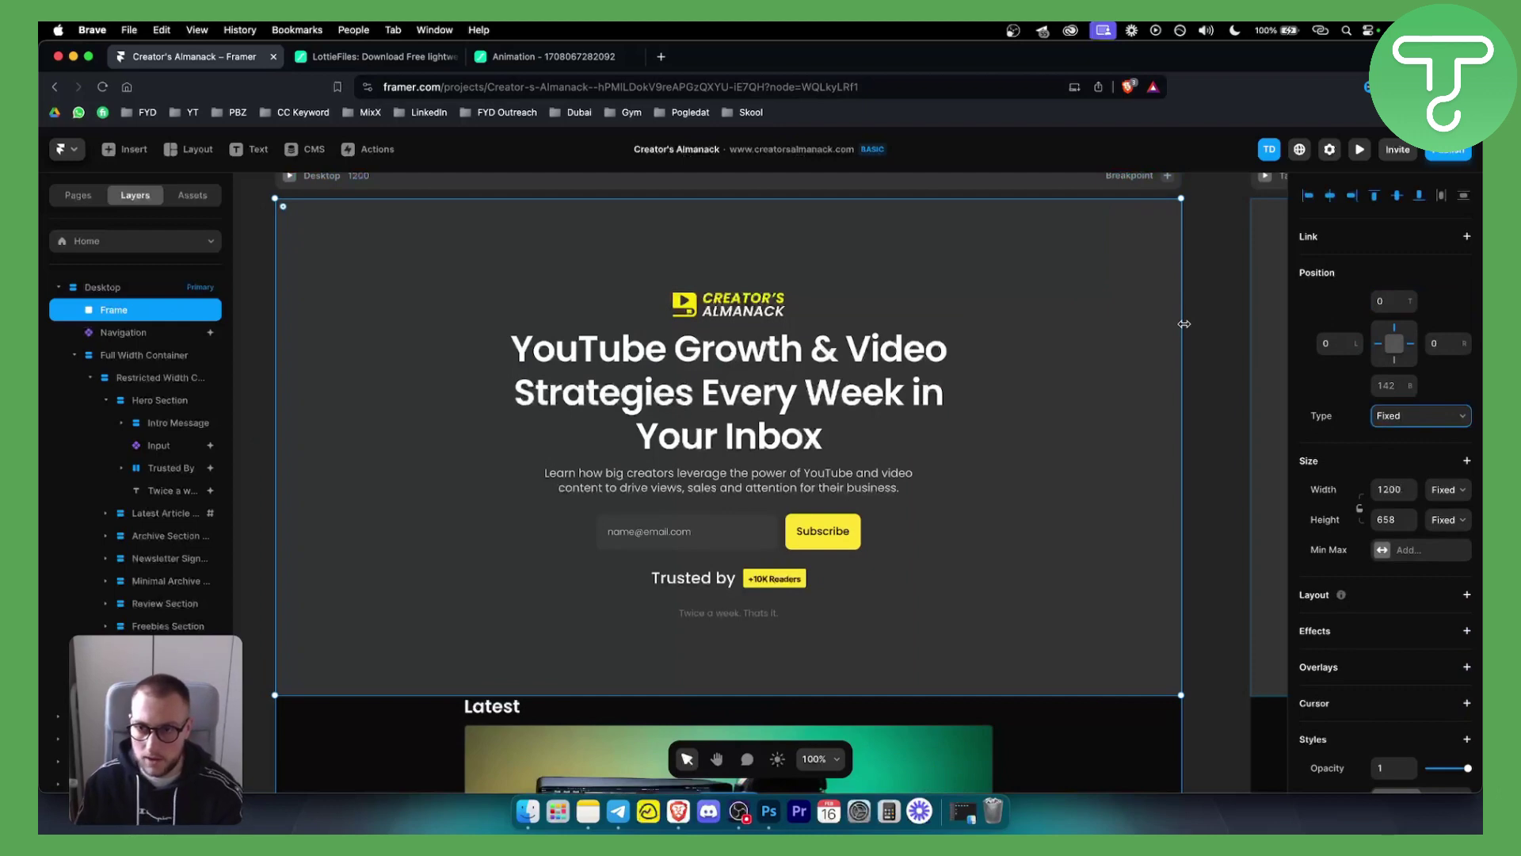
{"action": "left_click", "coordinate": [117, 313]}
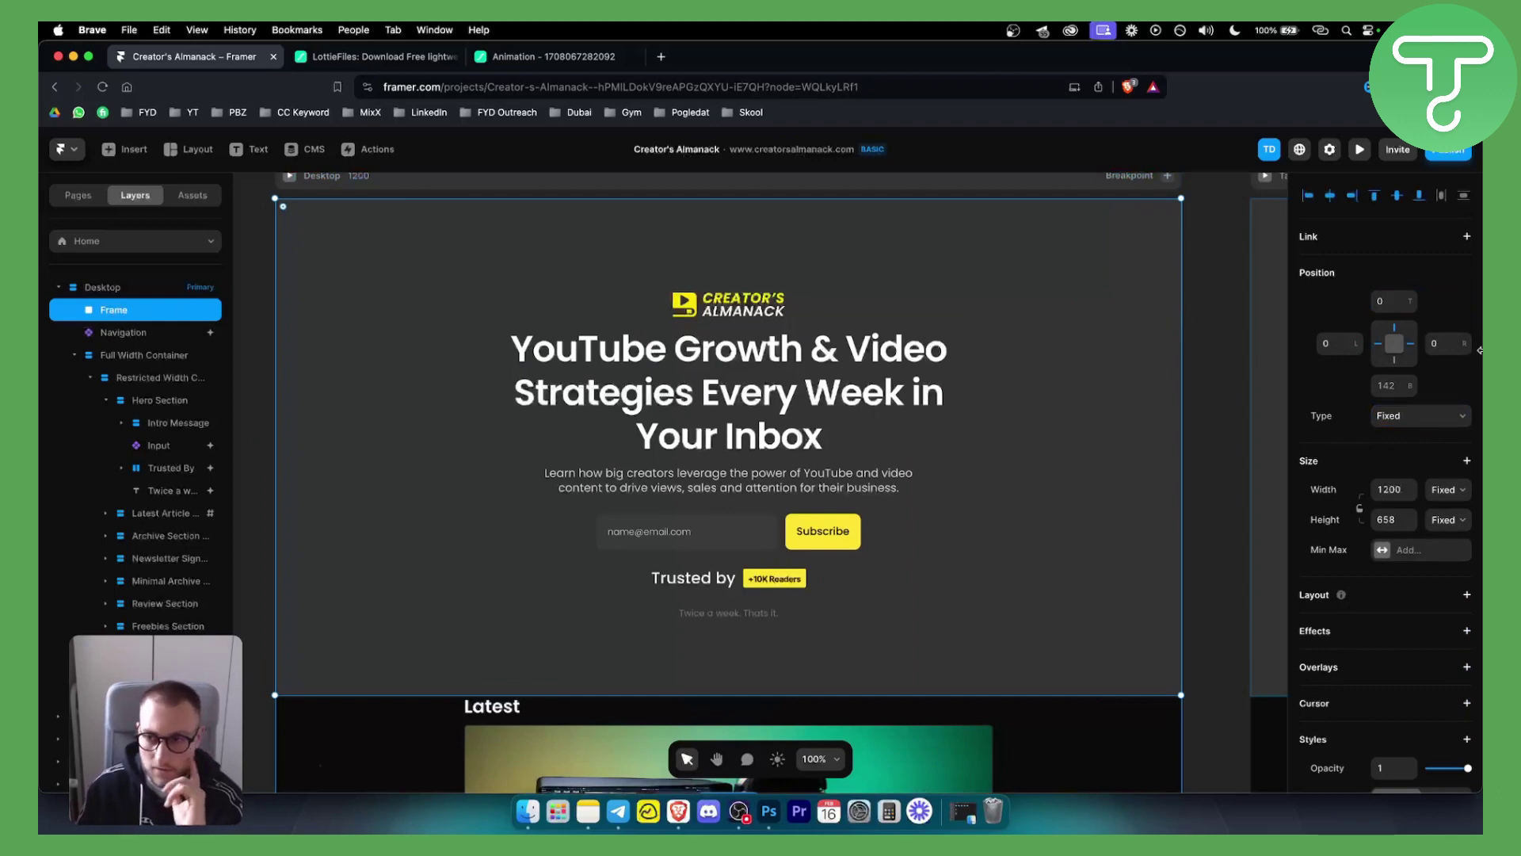
- Set the Frame's Z Index to 2
{"action": "scroll", "coordinate": [1339, 482], "scroll_direction": "down", "scroll_amount": 5}
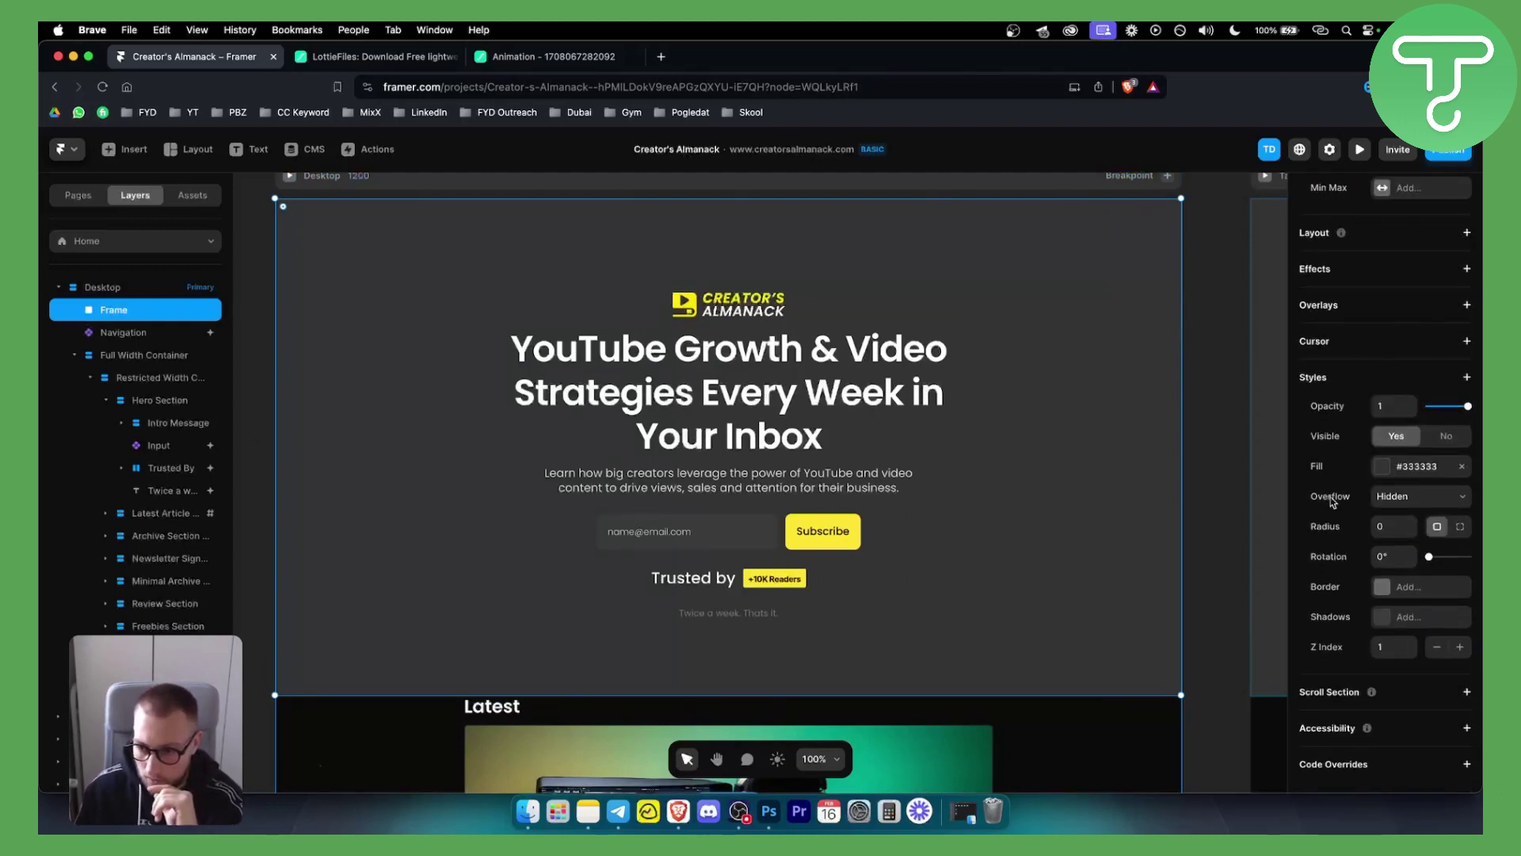
{"action": "left_click", "coordinate": [1379, 646]}
{"action": "type", "text": "2"}
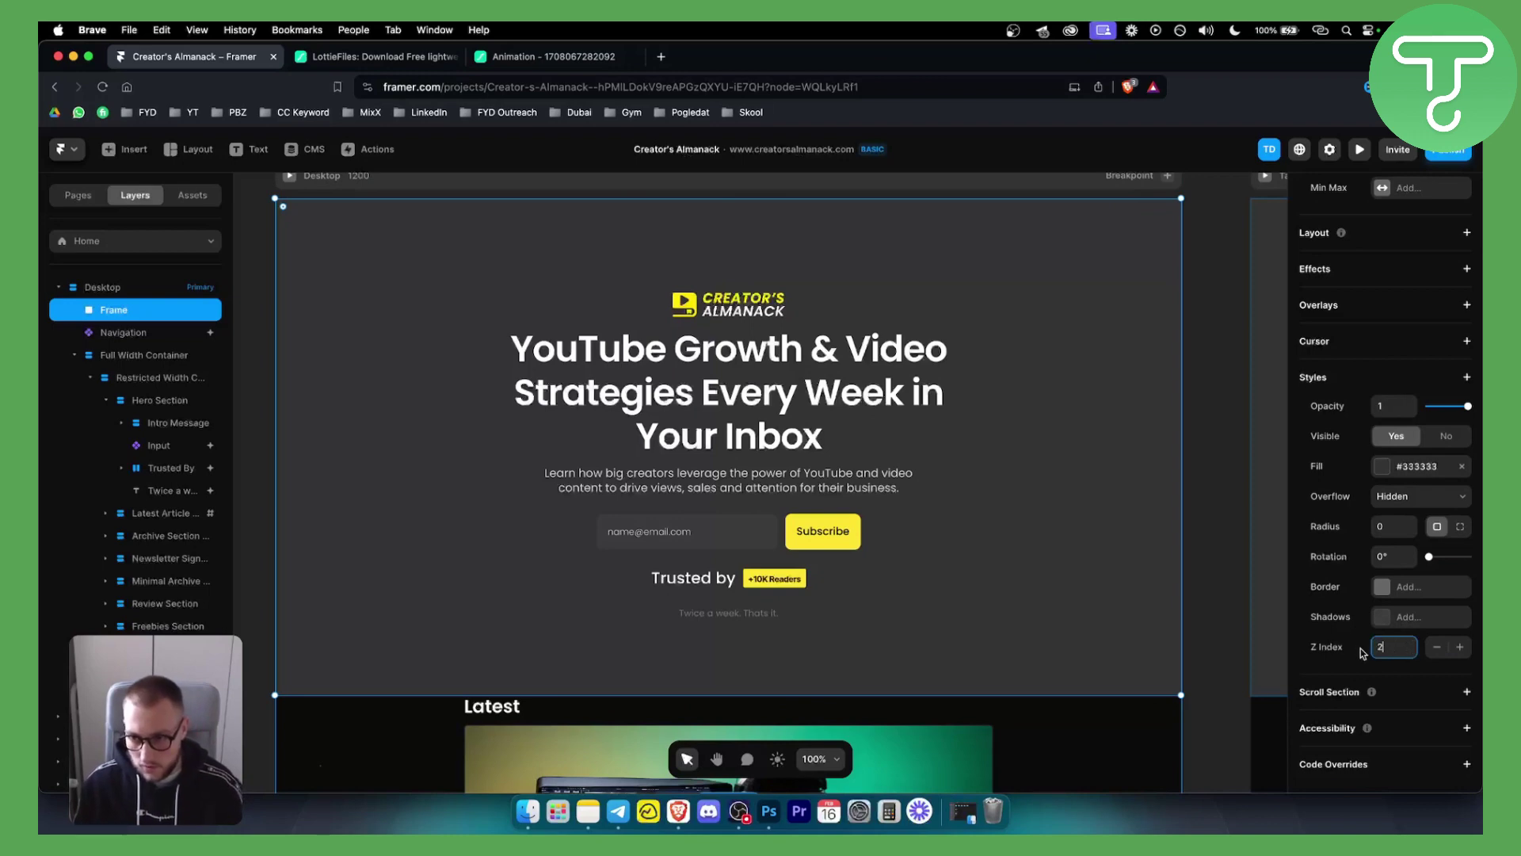
{"action": "key", "text": "Return"}
- Change the Frame's height sizing from Fixed to Viewport
{"action": "scroll", "coordinate": [1305, 601], "scroll_direction": "up", "scroll_amount": 3}
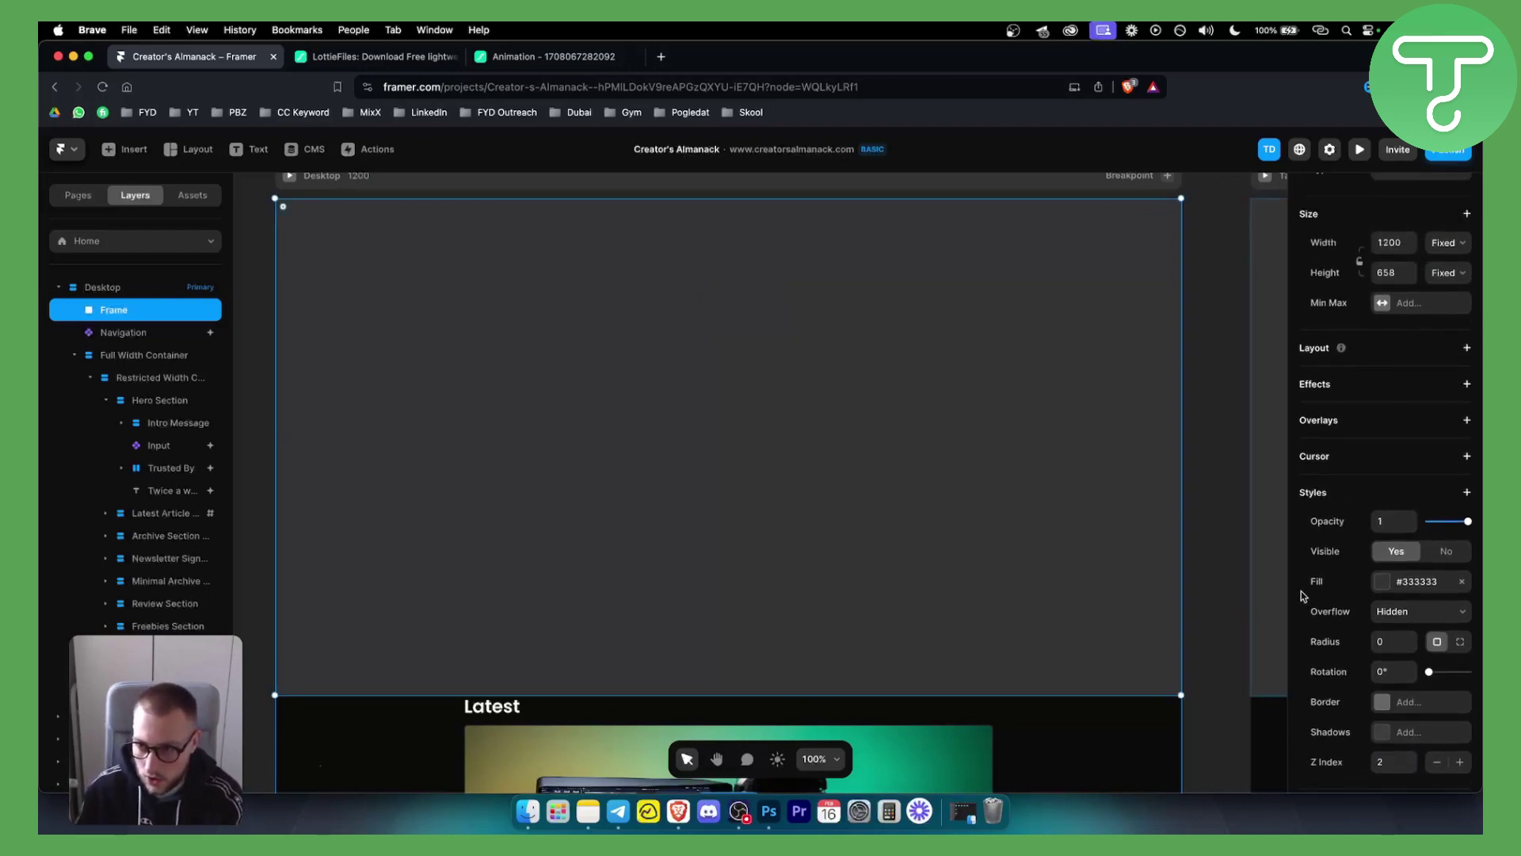
{"action": "scroll", "coordinate": [1306, 590], "scroll_direction": "up", "scroll_amount": 2}
{"action": "left_click", "coordinate": [1438, 342]}
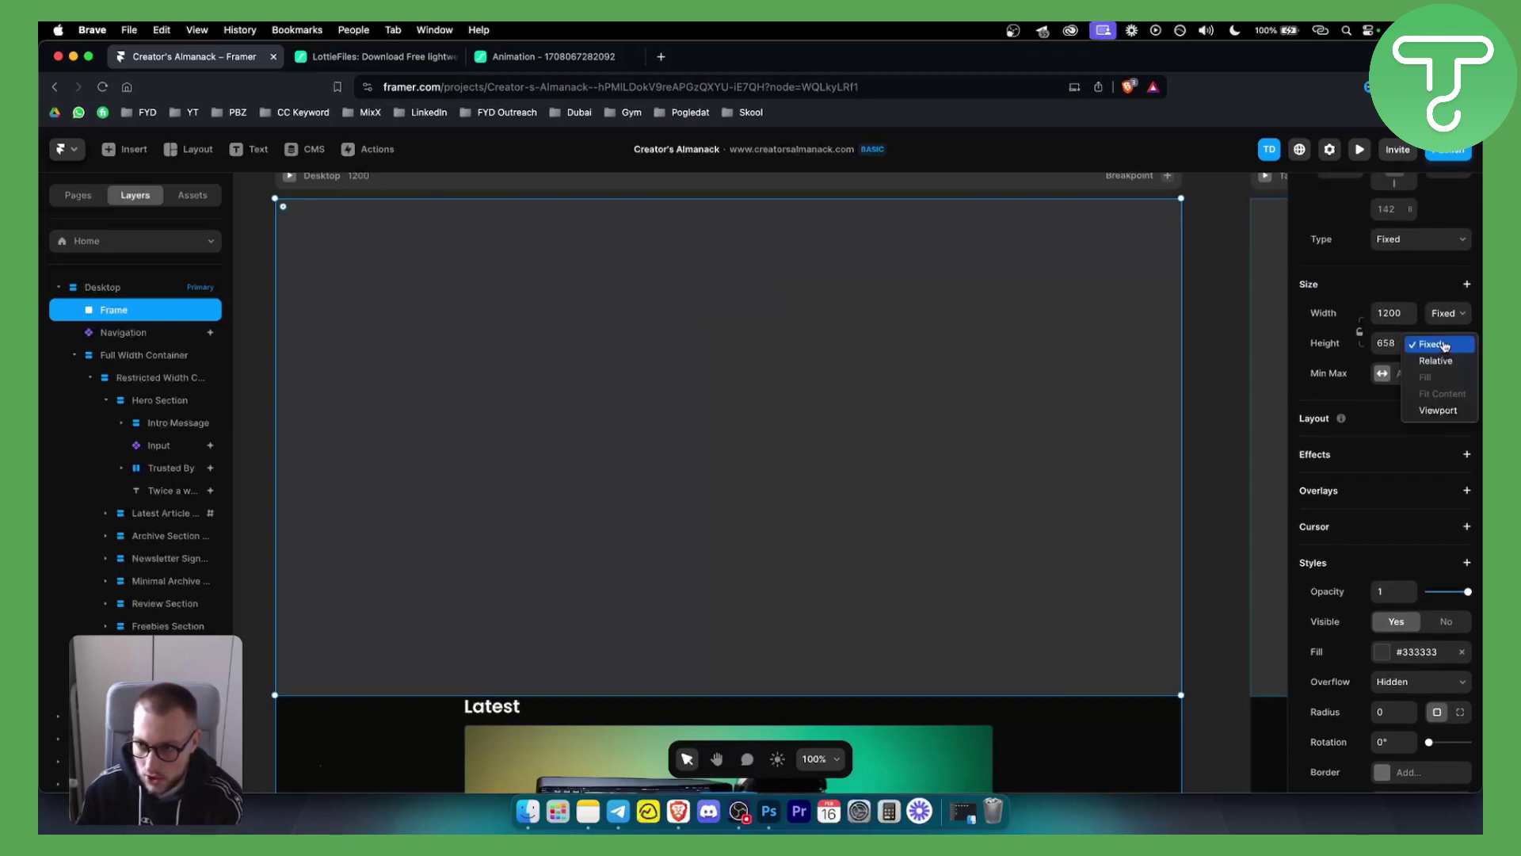
{"action": "left_click", "coordinate": [1437, 410]}
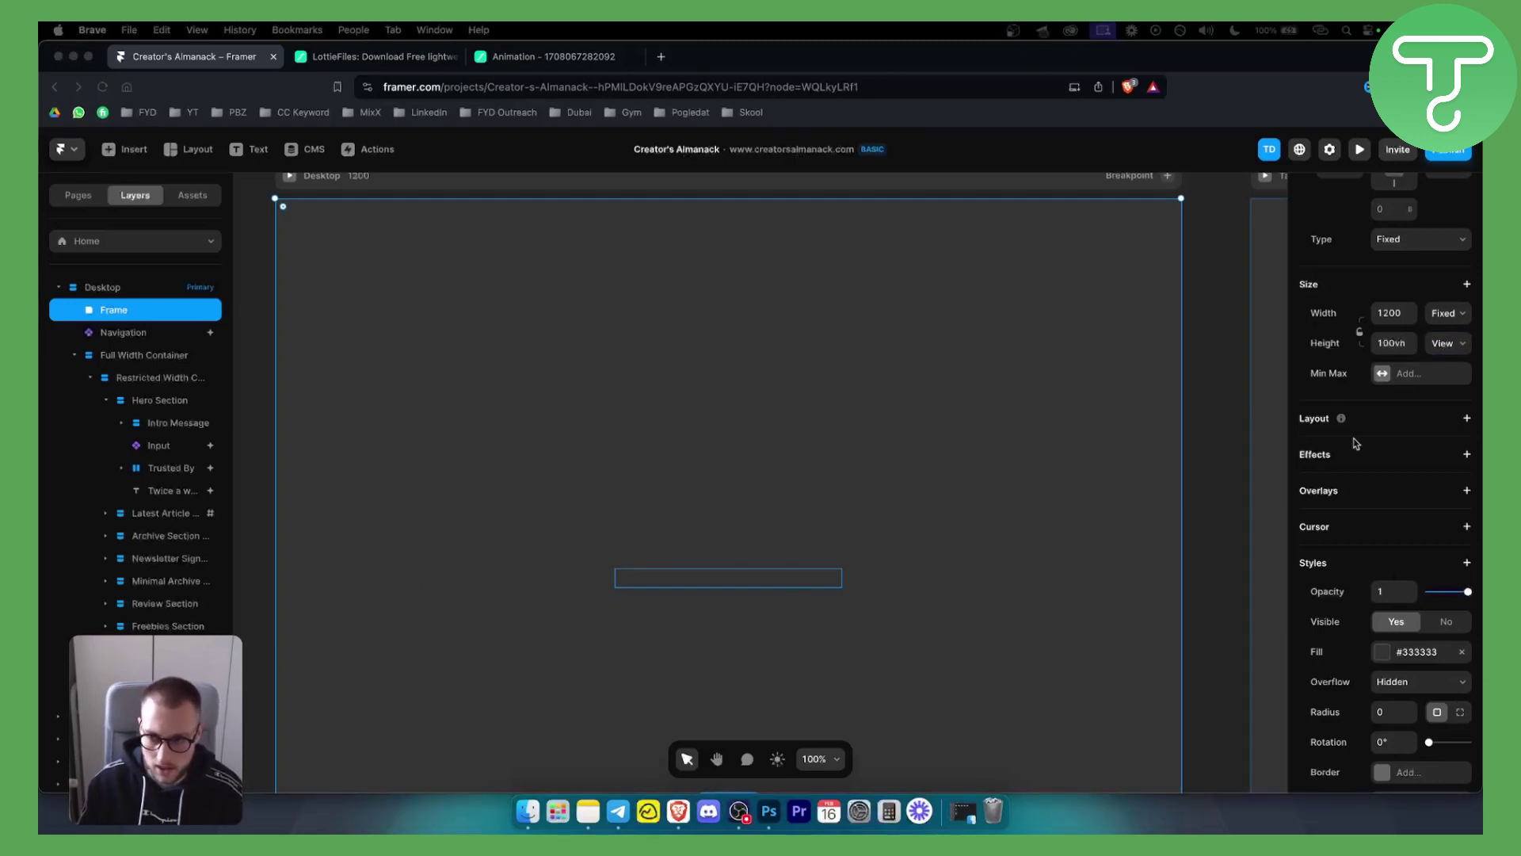
- Add a Stack layout to the Frame layer inside Desktop
{"action": "scroll", "coordinate": [1355, 442], "scroll_direction": "down", "scroll_amount": 3}
{"action": "scroll", "coordinate": [1343, 426], "scroll_direction": "up", "scroll_amount": 5}
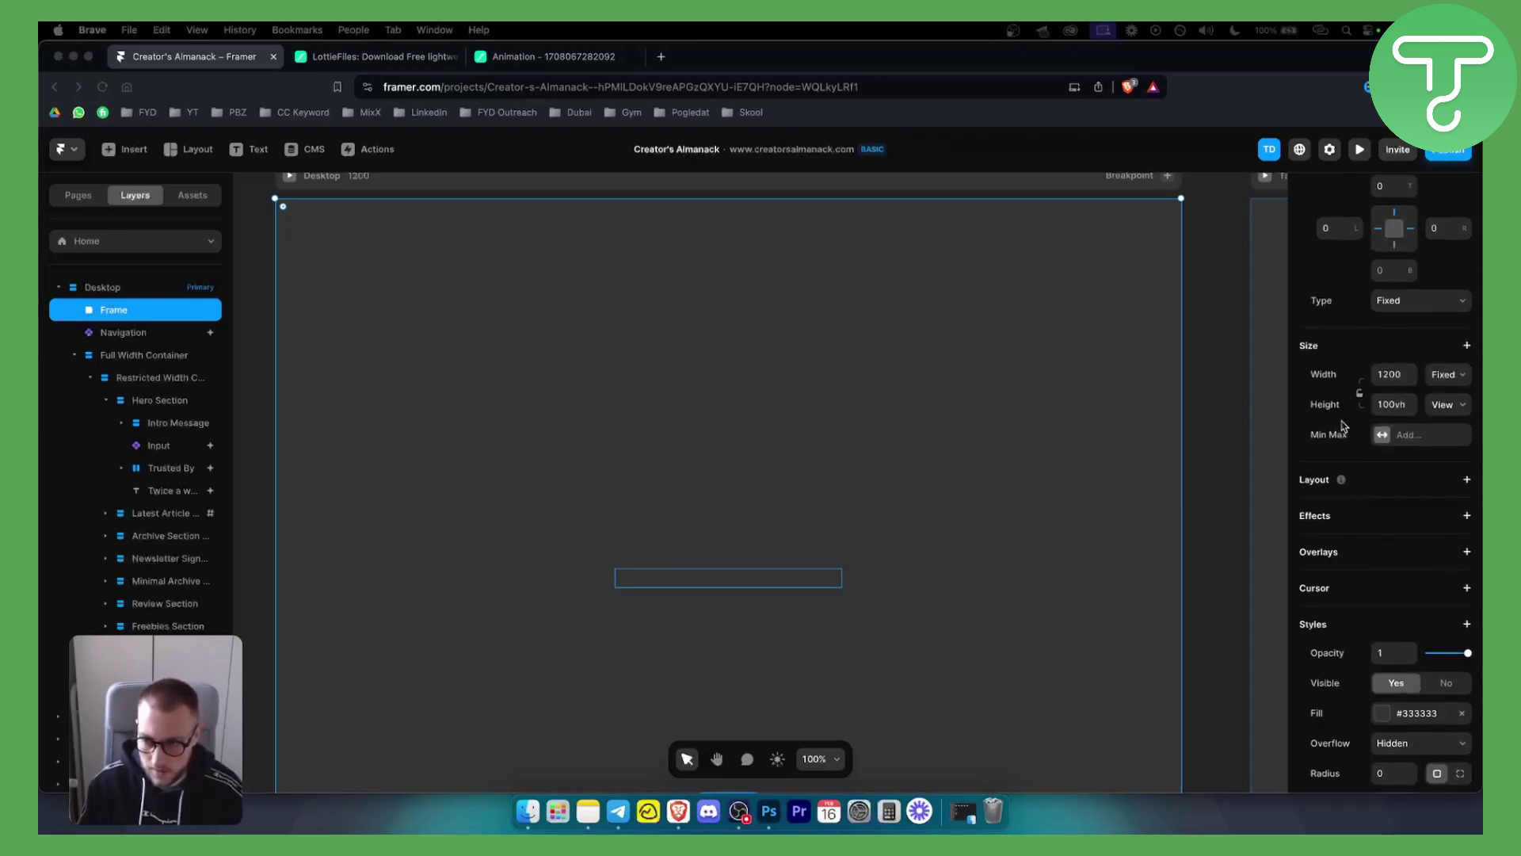
{"action": "scroll", "coordinate": [1344, 428], "scroll_direction": "up", "scroll_amount": 2}
{"action": "left_click", "coordinate": [180, 306]}
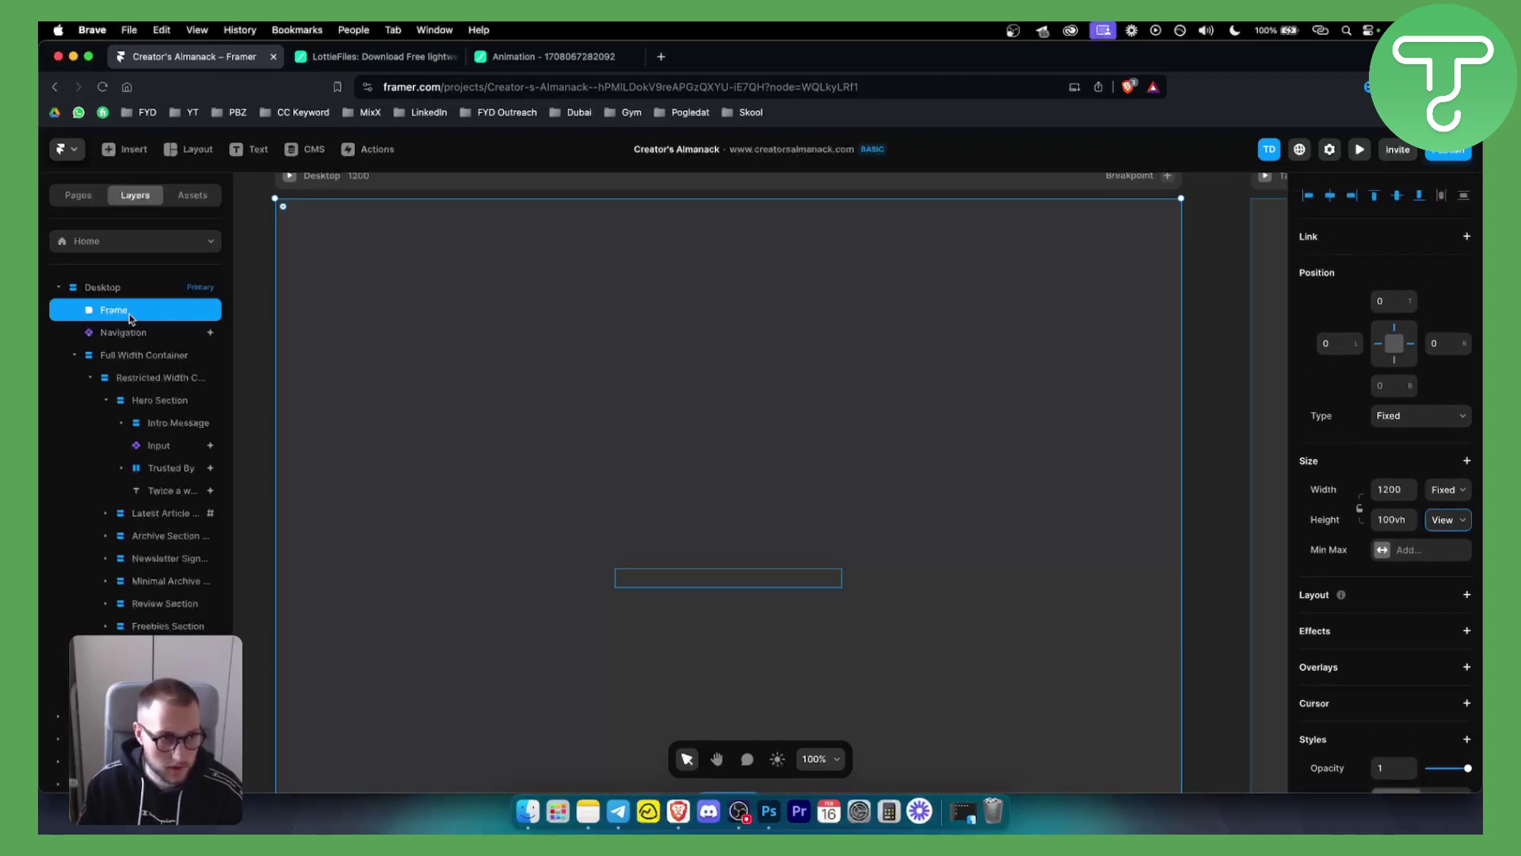
{"action": "scroll", "coordinate": [1327, 479], "scroll_direction": "down", "scroll_amount": 5}
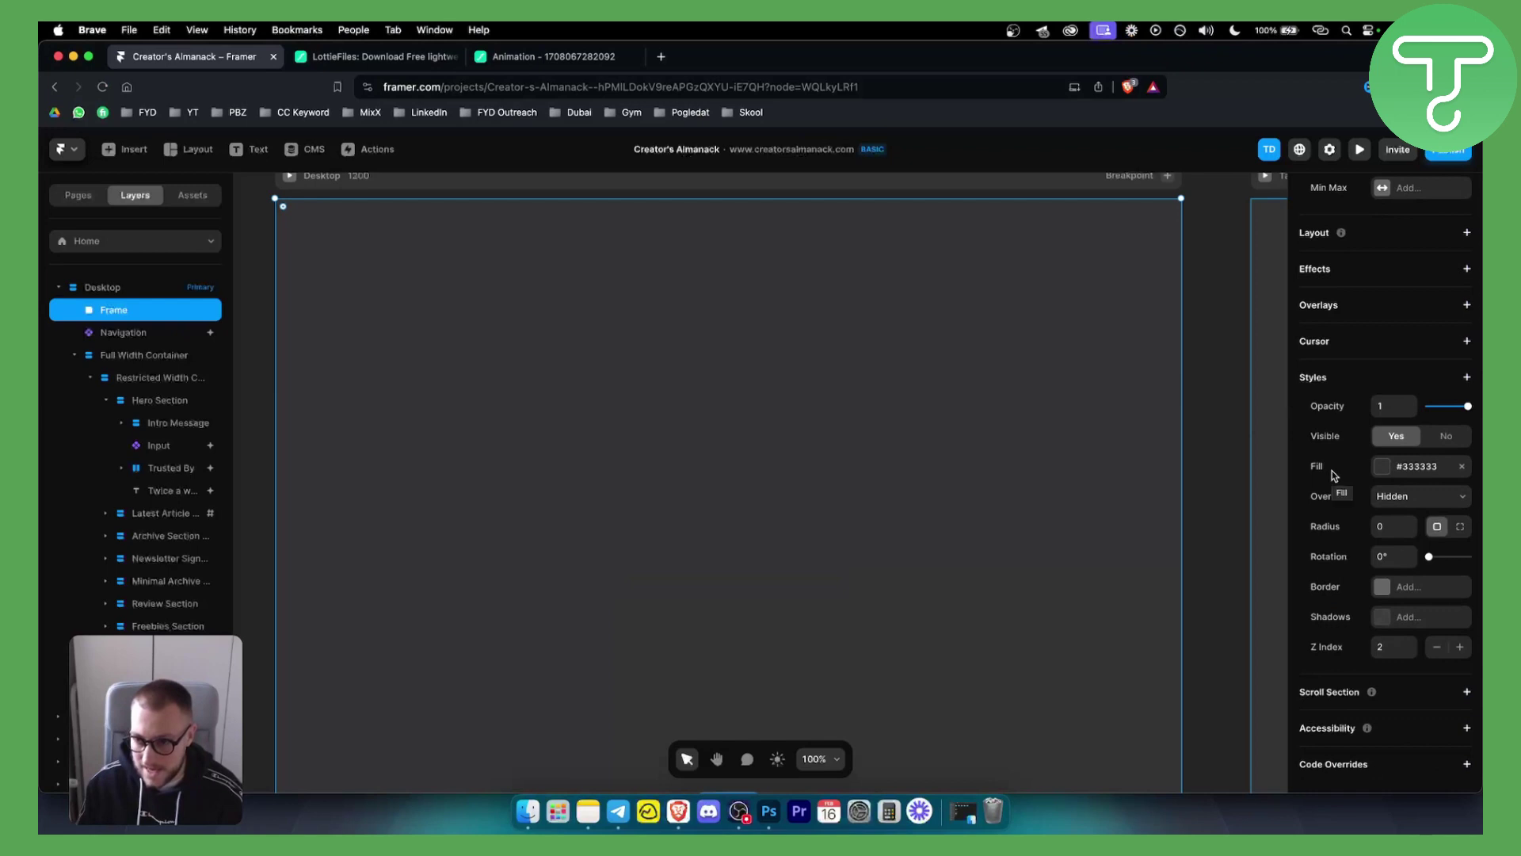
{"action": "scroll", "coordinate": [1337, 467], "scroll_direction": "up", "scroll_amount": 2}
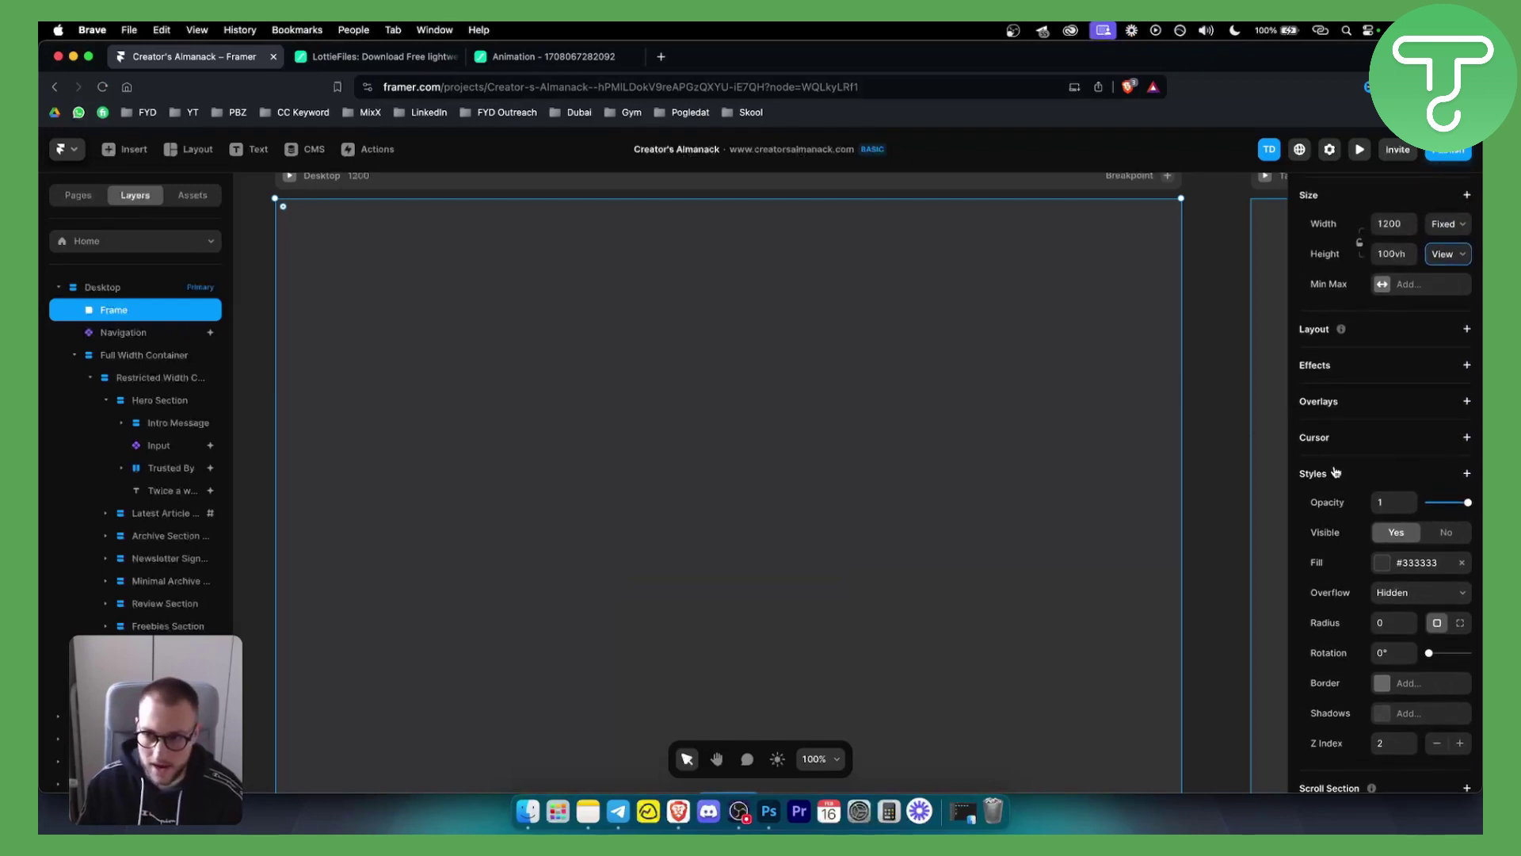
{"action": "left_click", "coordinate": [1410, 373]}
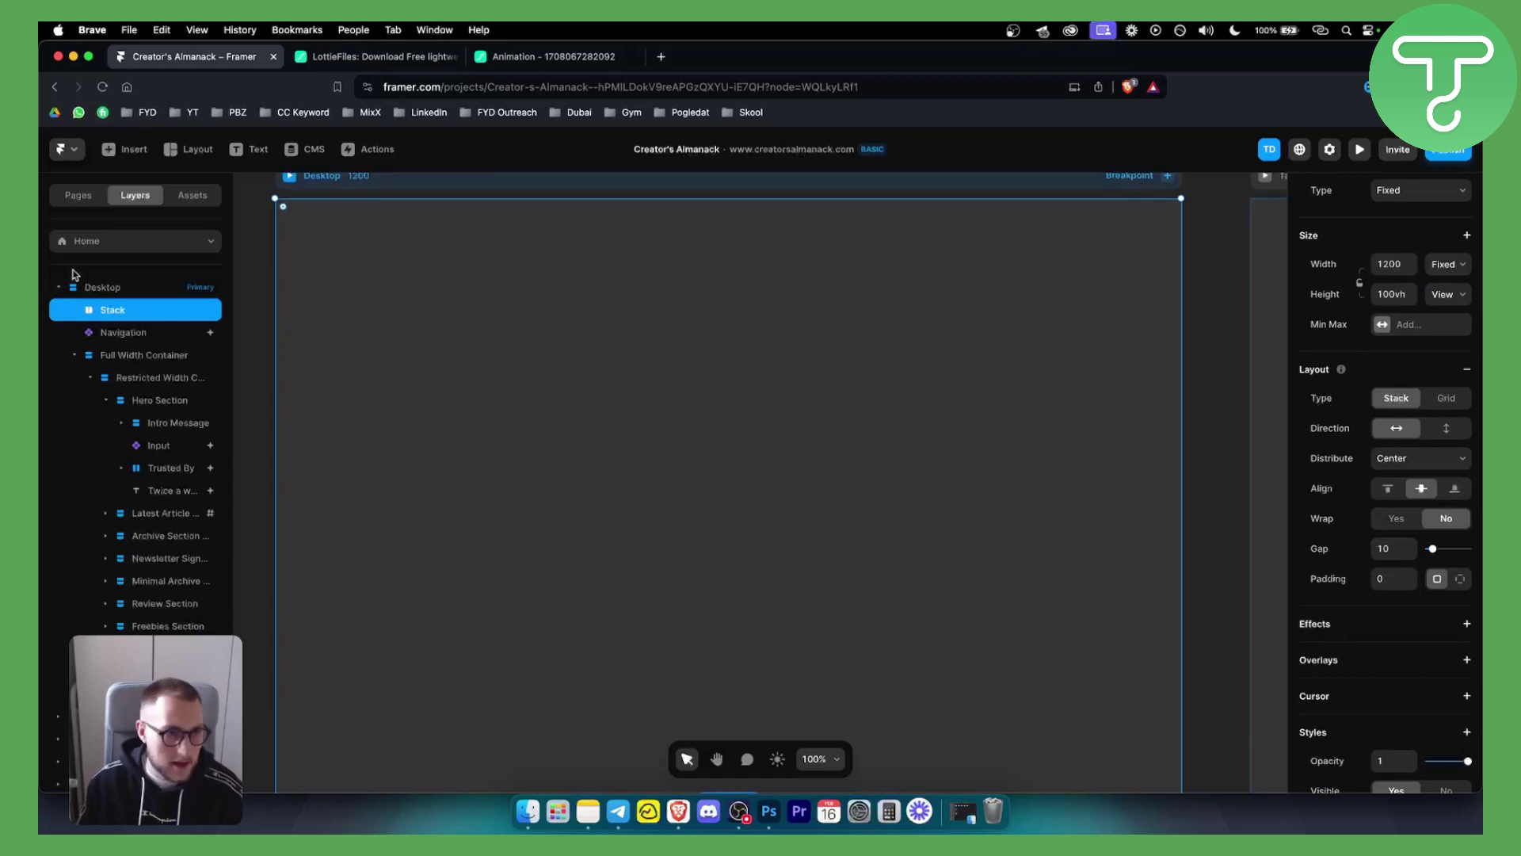
- Rename the new stack layer inside Desktop as Preloader
{"action": "double_click", "coordinate": [117, 311]}
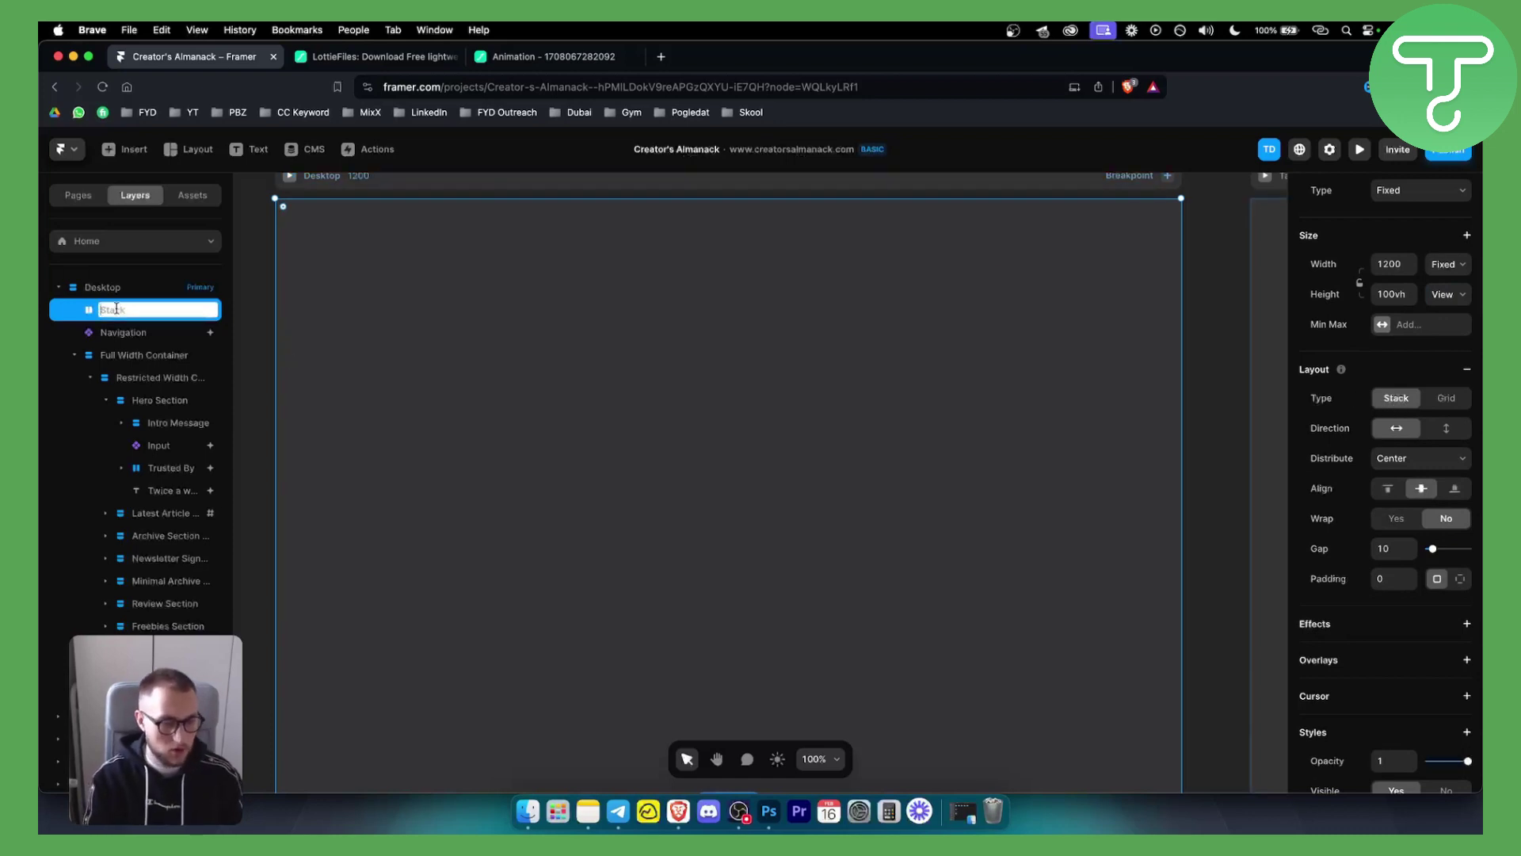
{"action": "type", "text": "Preloader"}
{"action": "key", "text": "Return"}
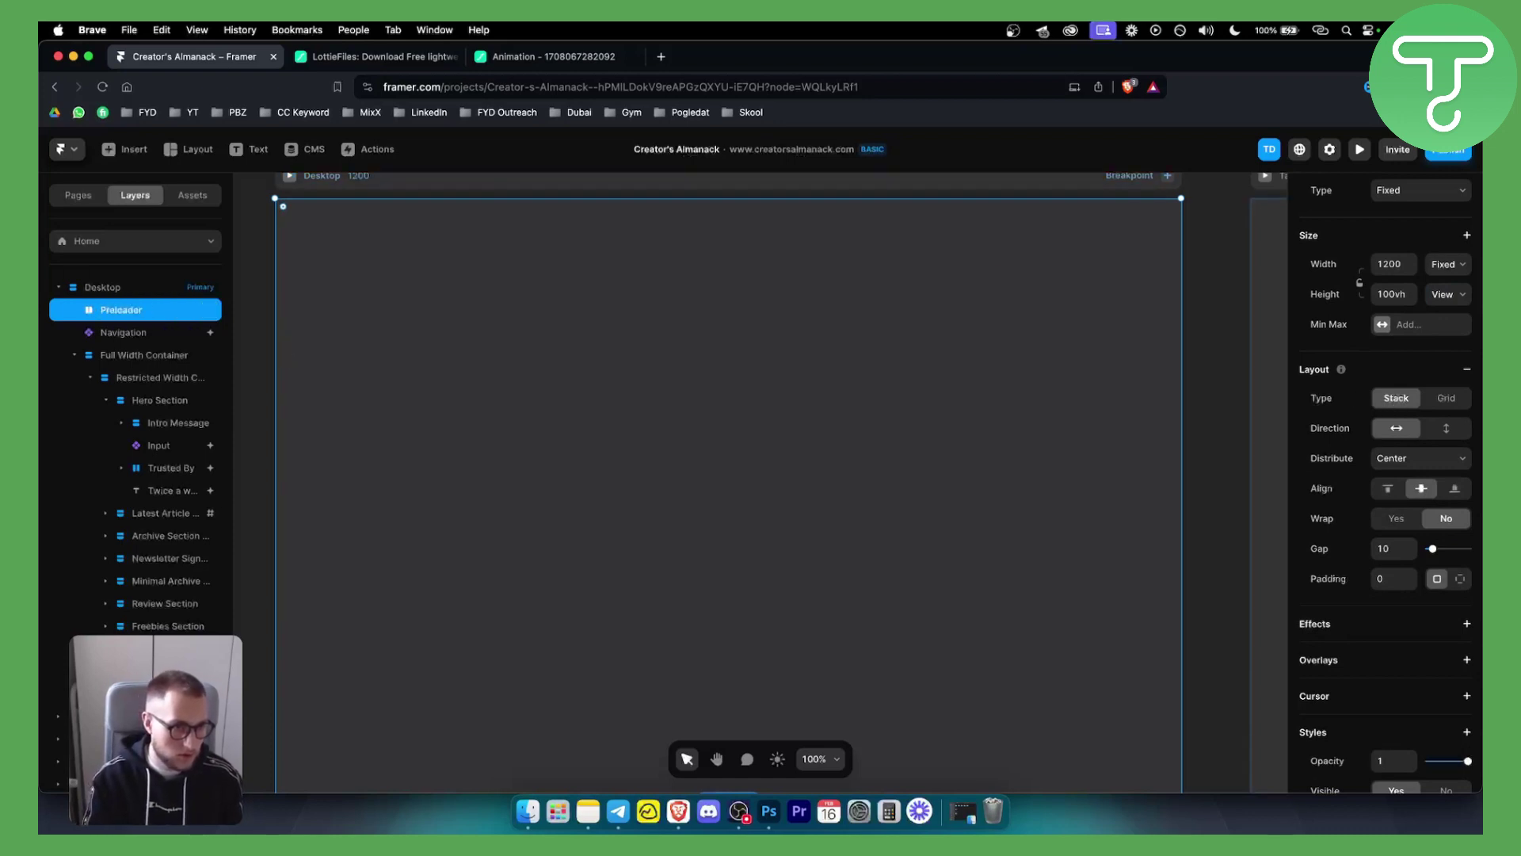
- Switch to LottieFiles and examine the loading animation results, including the details of the light blue spinner
{"action": "left_click", "coordinate": [353, 56]}
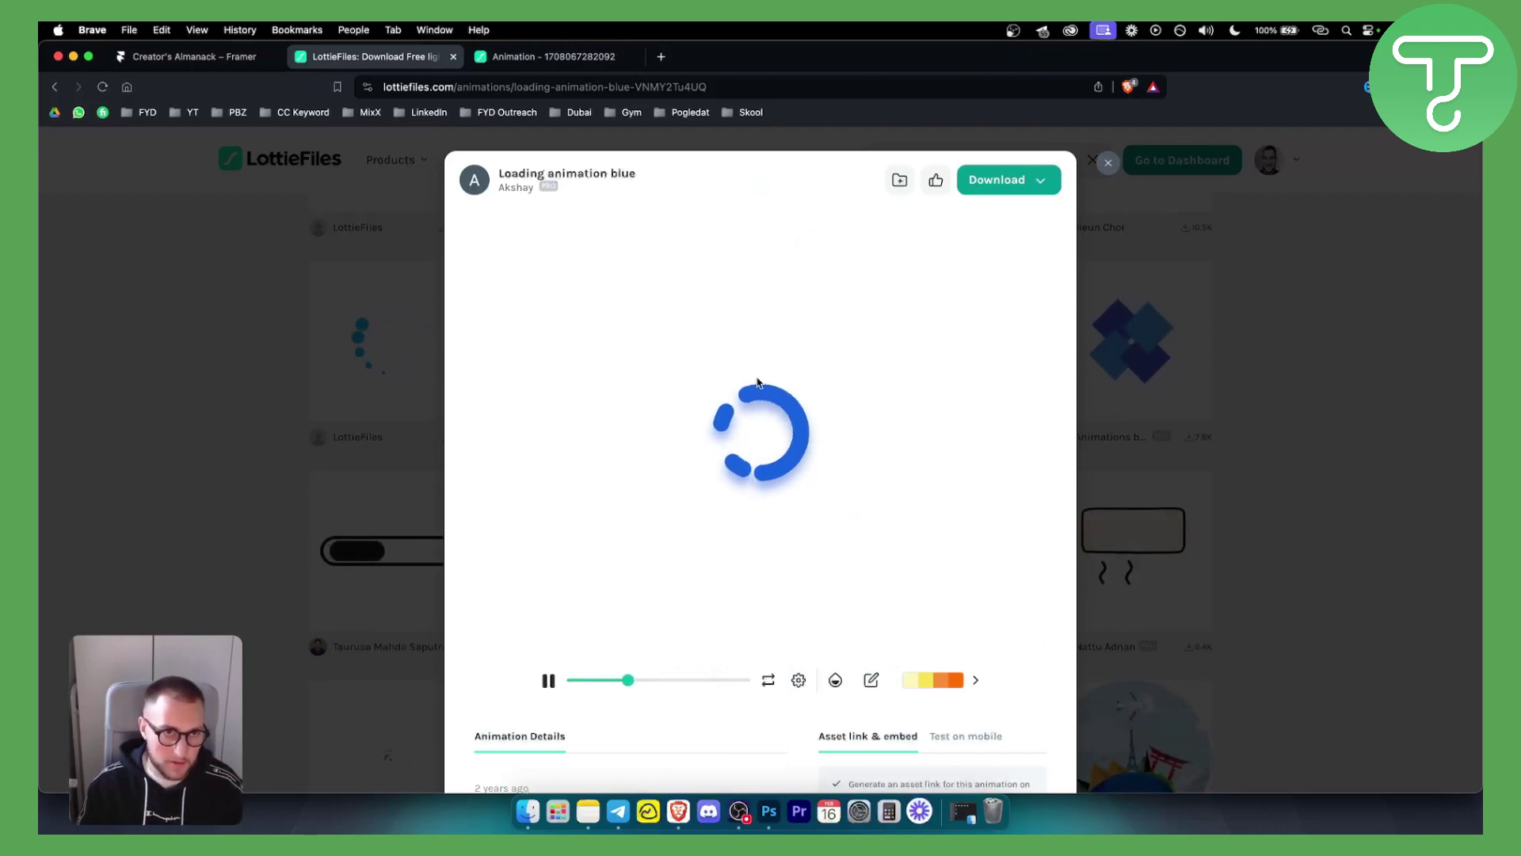
{"action": "left_click", "coordinate": [1135, 392]}
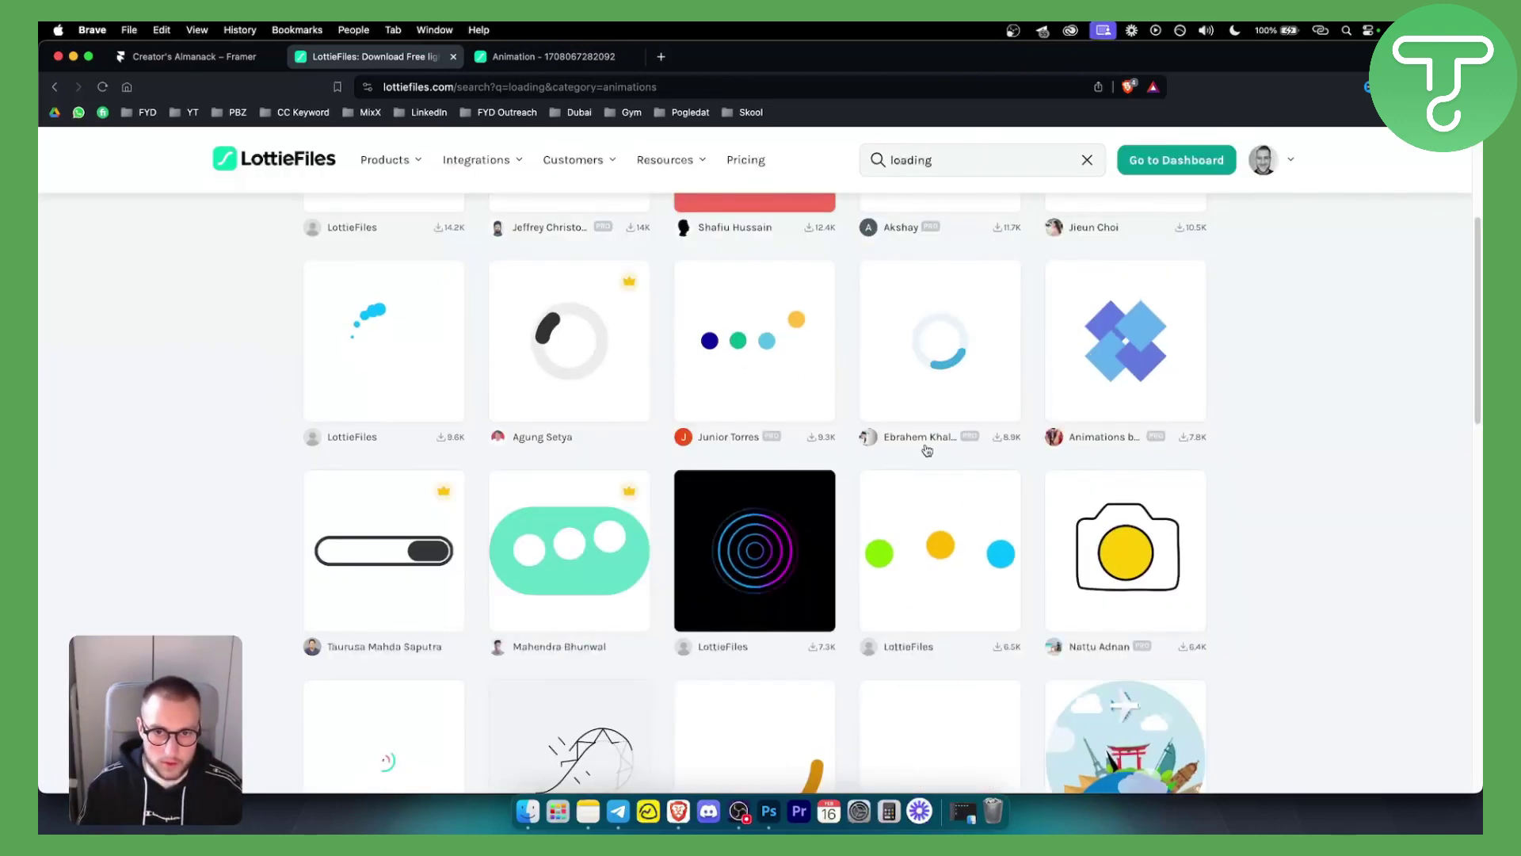
{"action": "left_click", "coordinate": [935, 349]}
{"action": "scroll", "coordinate": [933, 495], "scroll_direction": "down", "scroll_amount": 5}
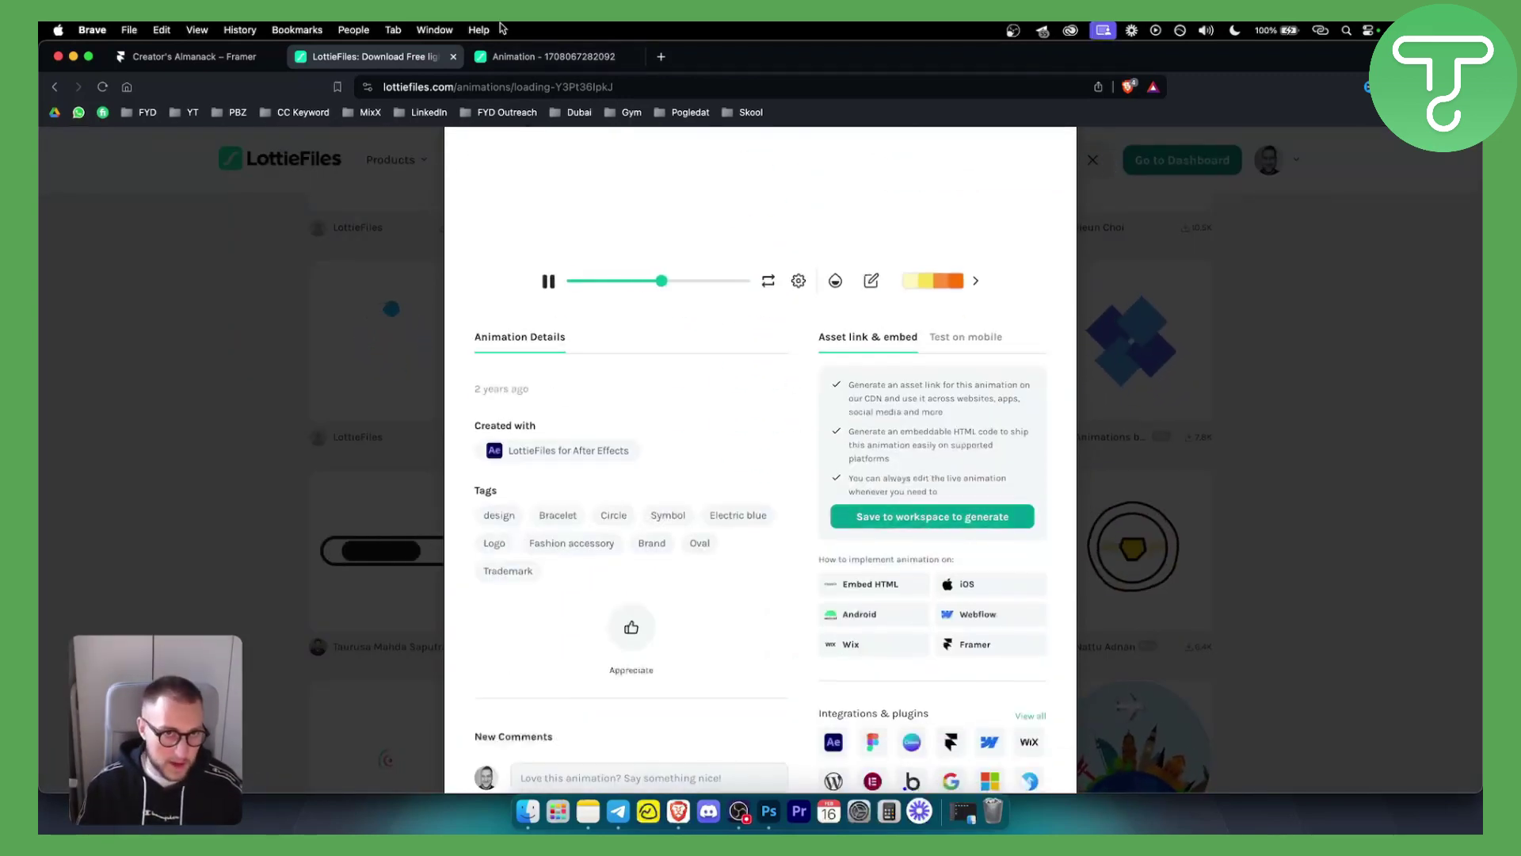
- Copy the oEmbed URL of the blue loading animation saved in the LottieFiles workspace
{"action": "left_click", "coordinate": [544, 63]}
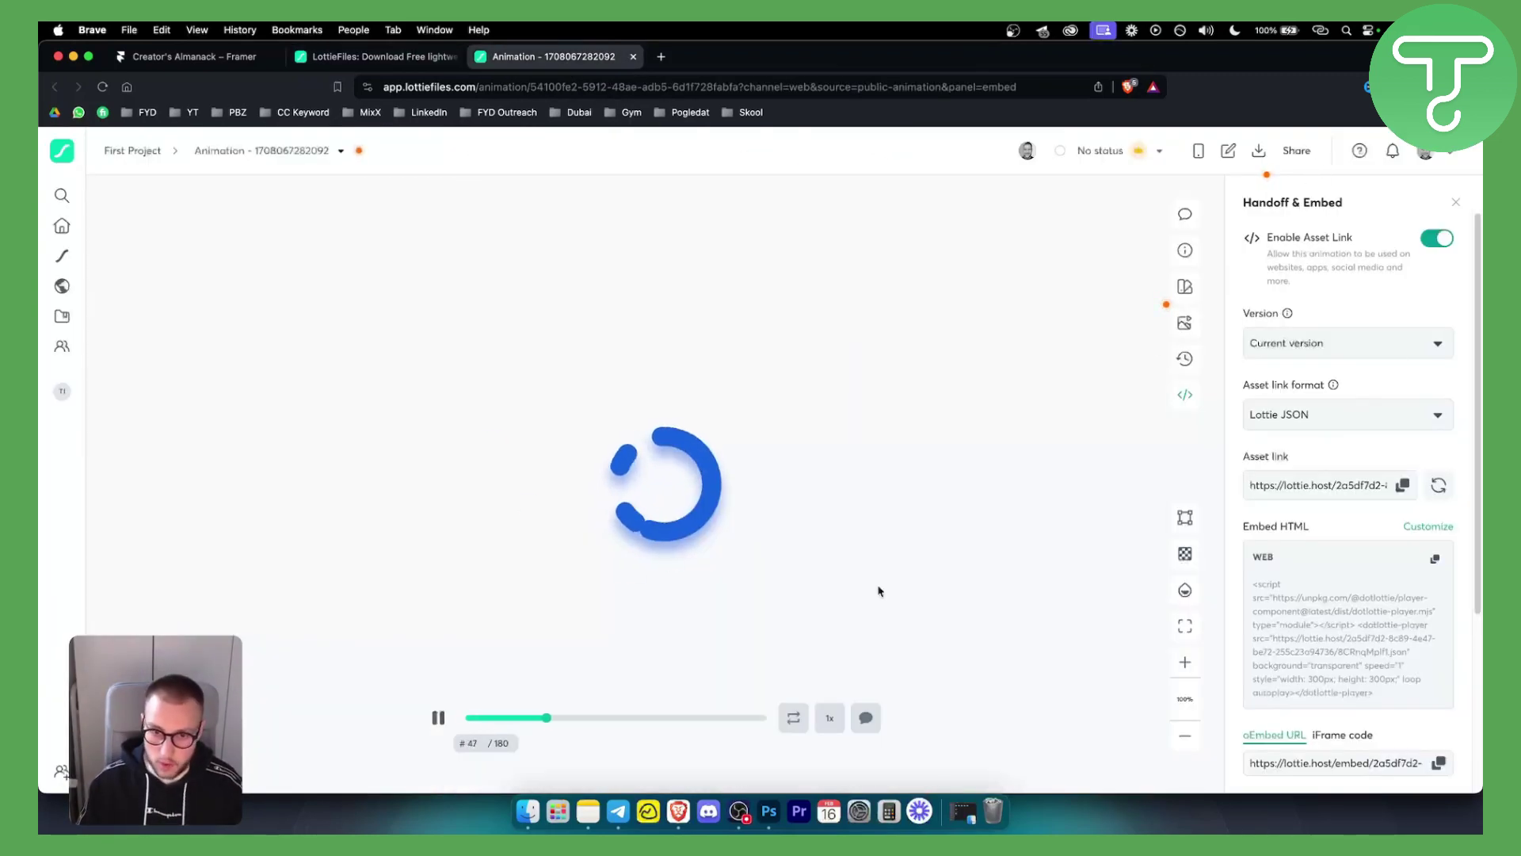
{"action": "scroll", "coordinate": [1420, 511], "scroll_direction": "down", "scroll_amount": 3}
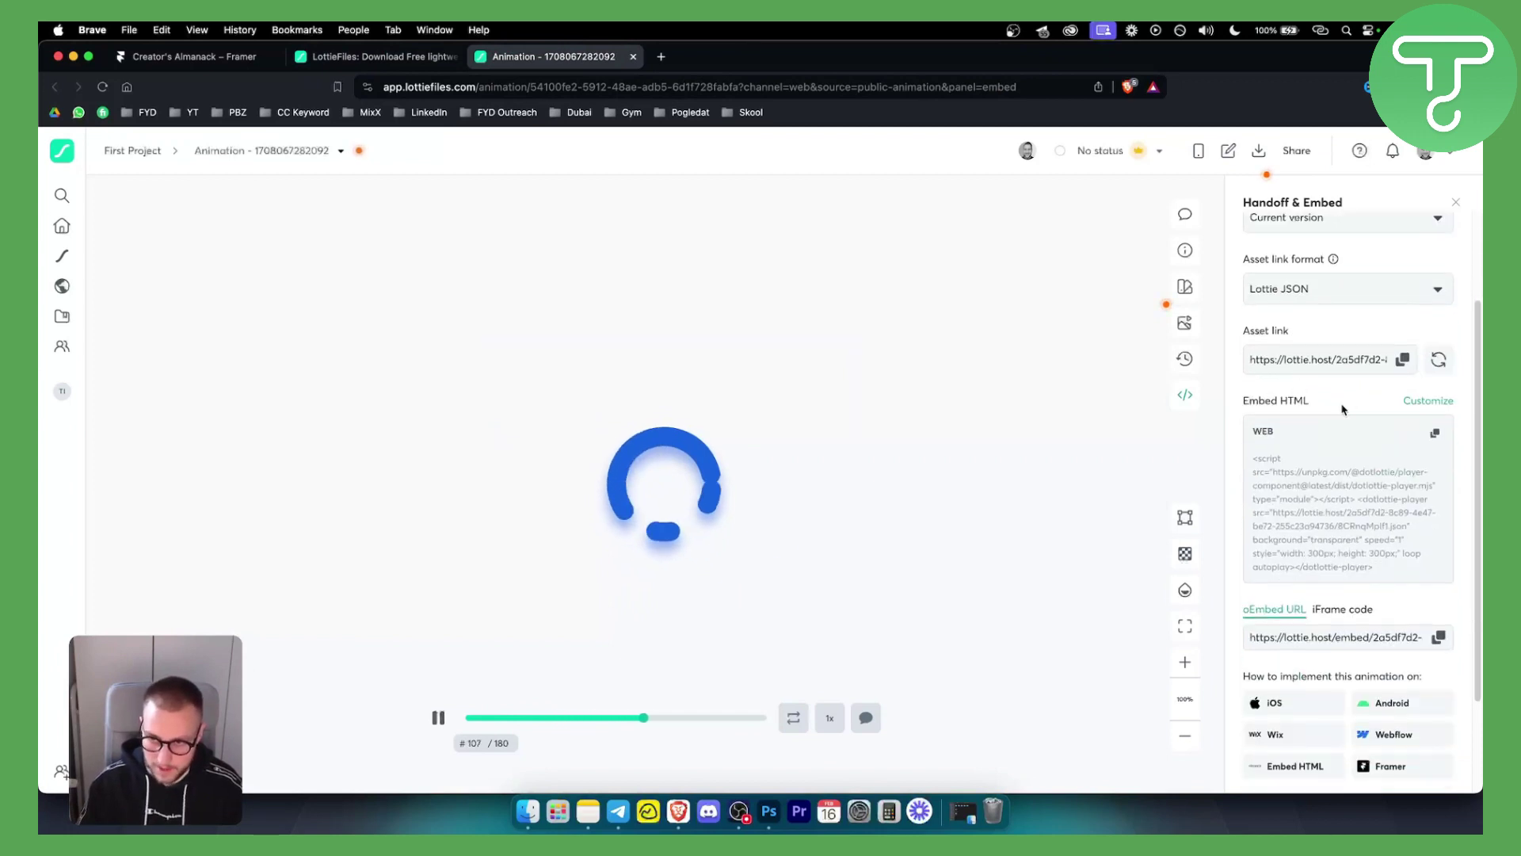
{"action": "left_click", "coordinate": [1339, 610]}
{"action": "left_click", "coordinate": [1294, 609]}
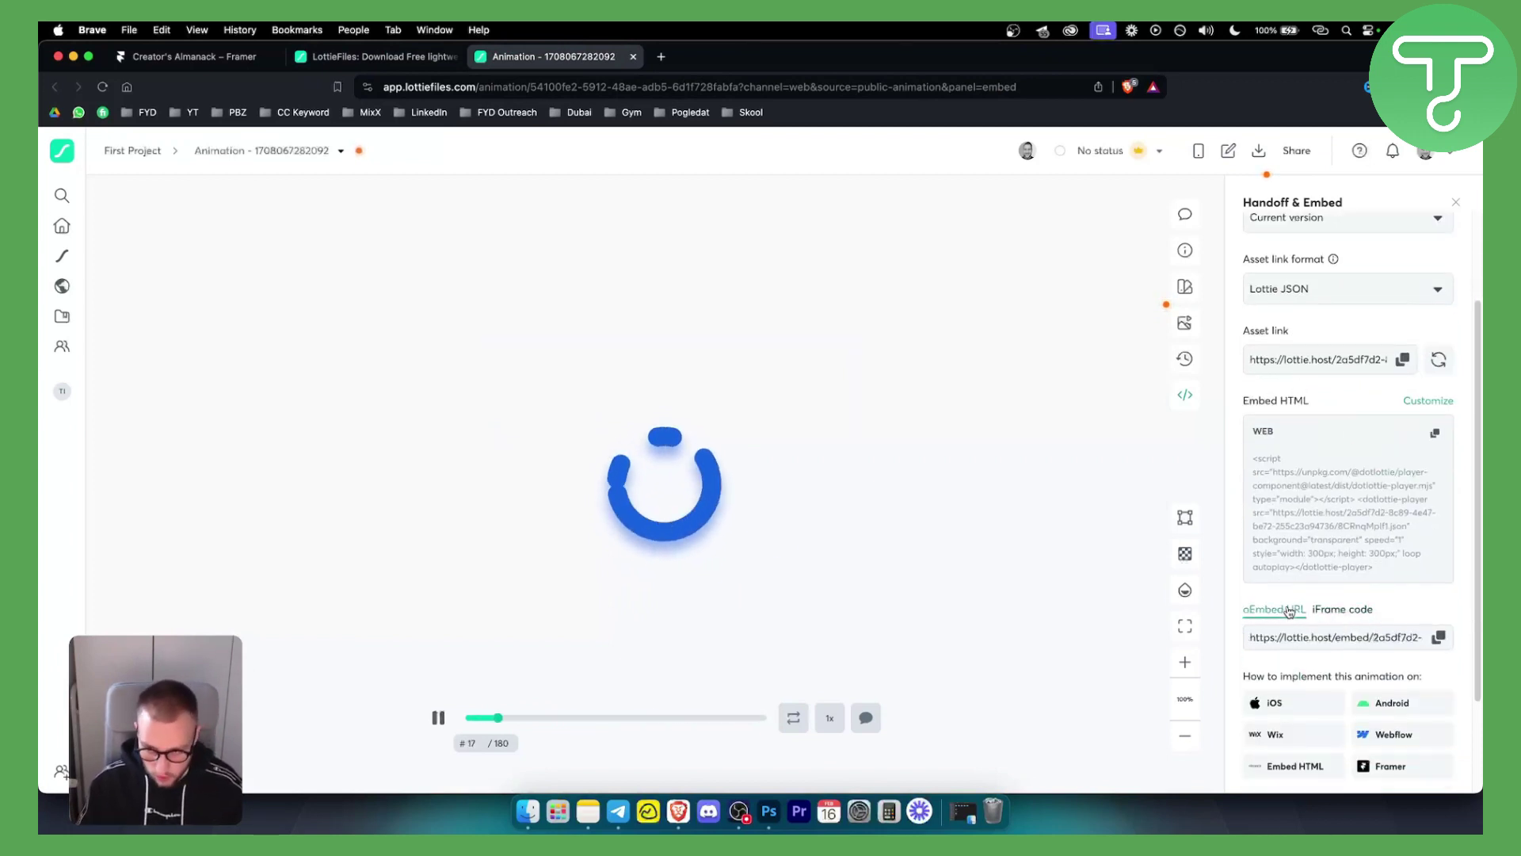
{"action": "left_click", "coordinate": [1439, 638]}
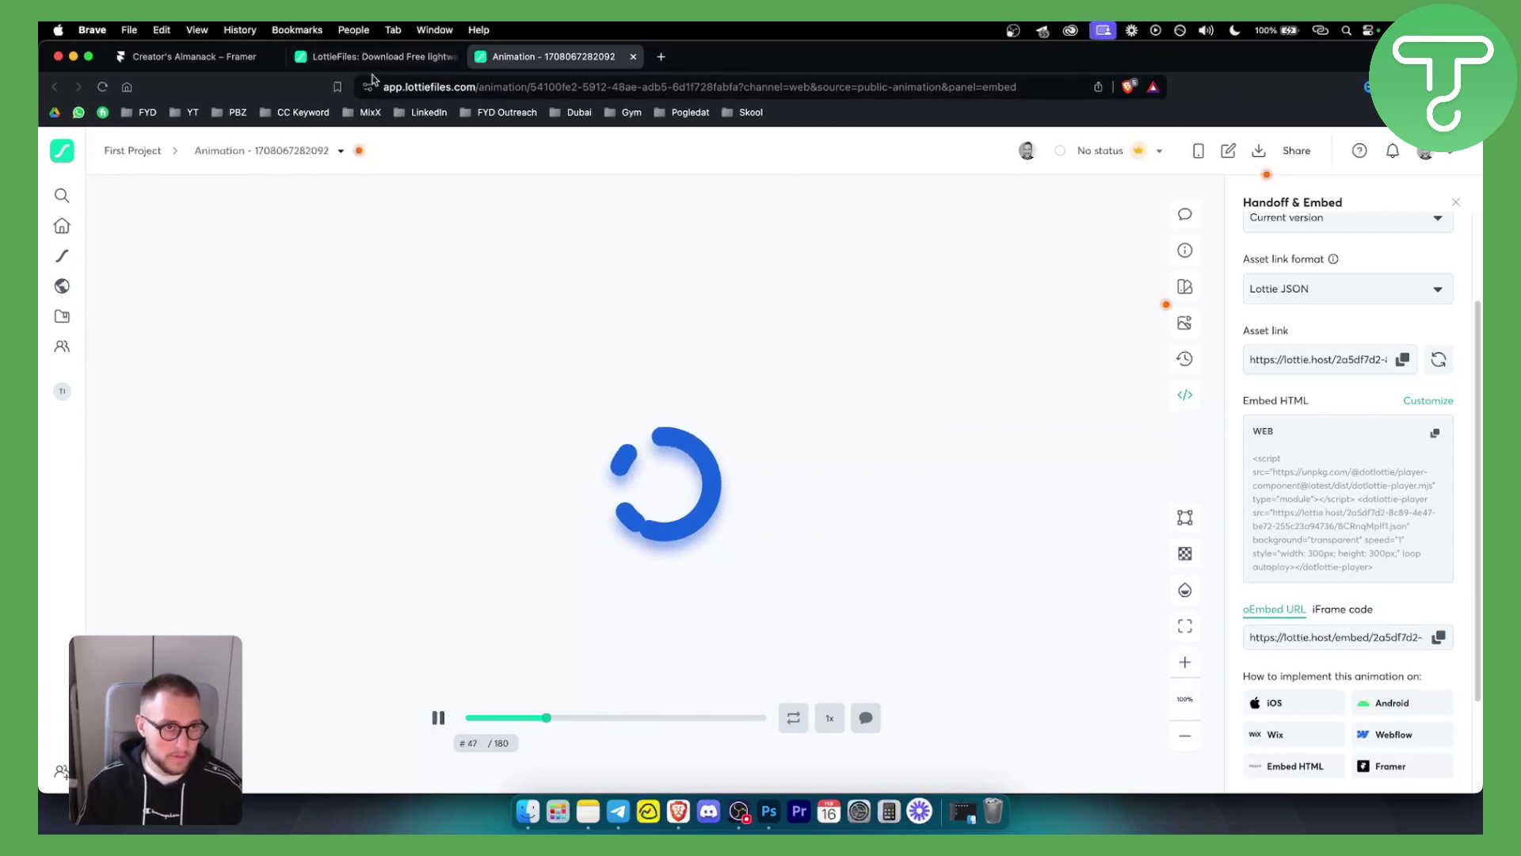
- Switch back to the Framer project and insert a Lottie component into Desktop, directly above Preloader
{"action": "left_click", "coordinate": [170, 68]}
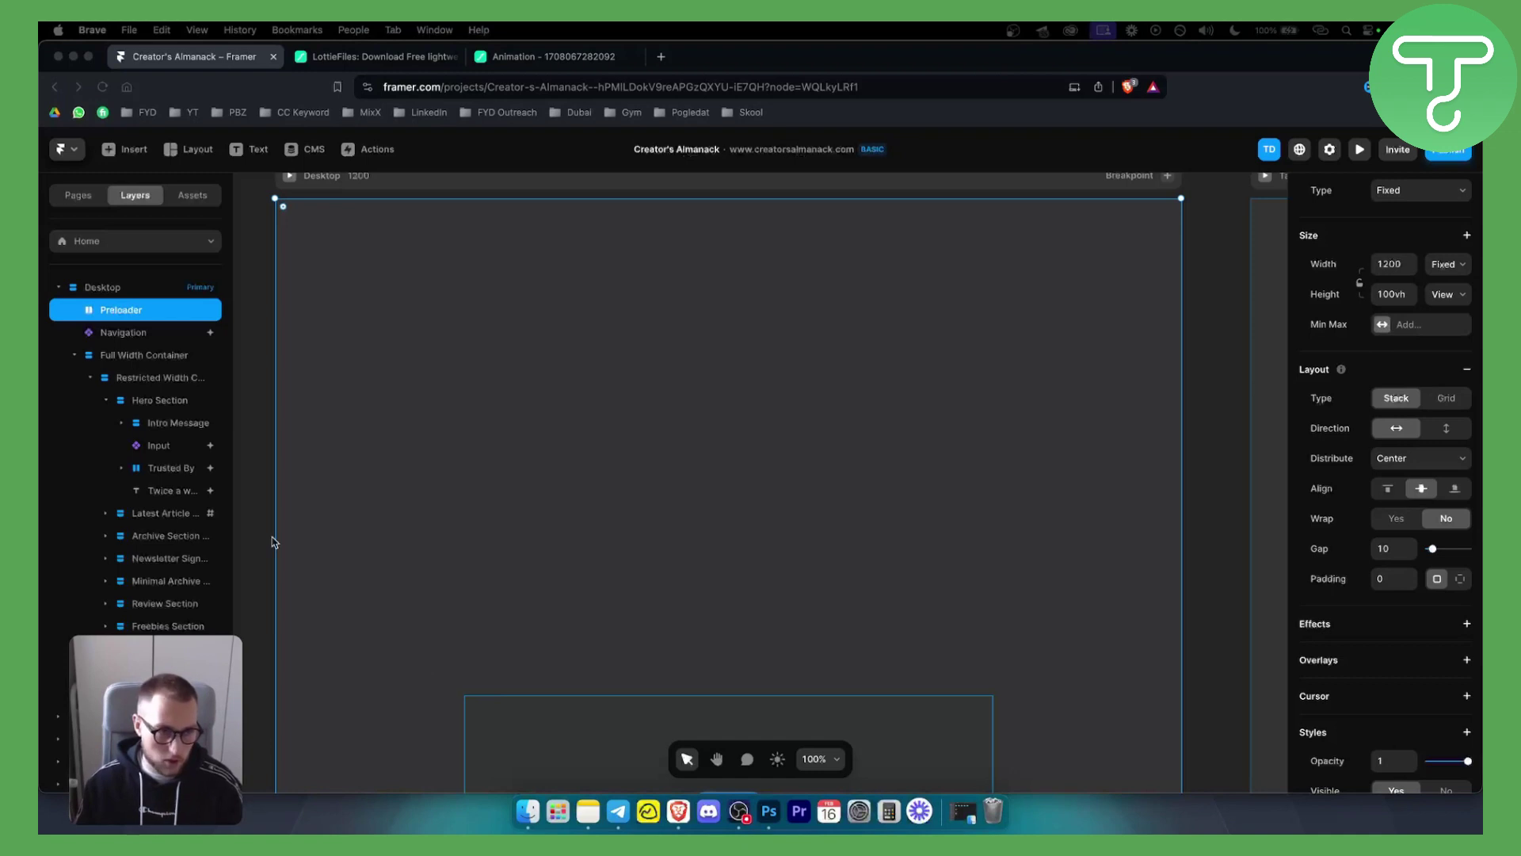
{"action": "left_click", "coordinate": [135, 151]}
{"action": "scroll", "coordinate": [135, 396], "scroll_direction": "down", "scroll_amount": 3}
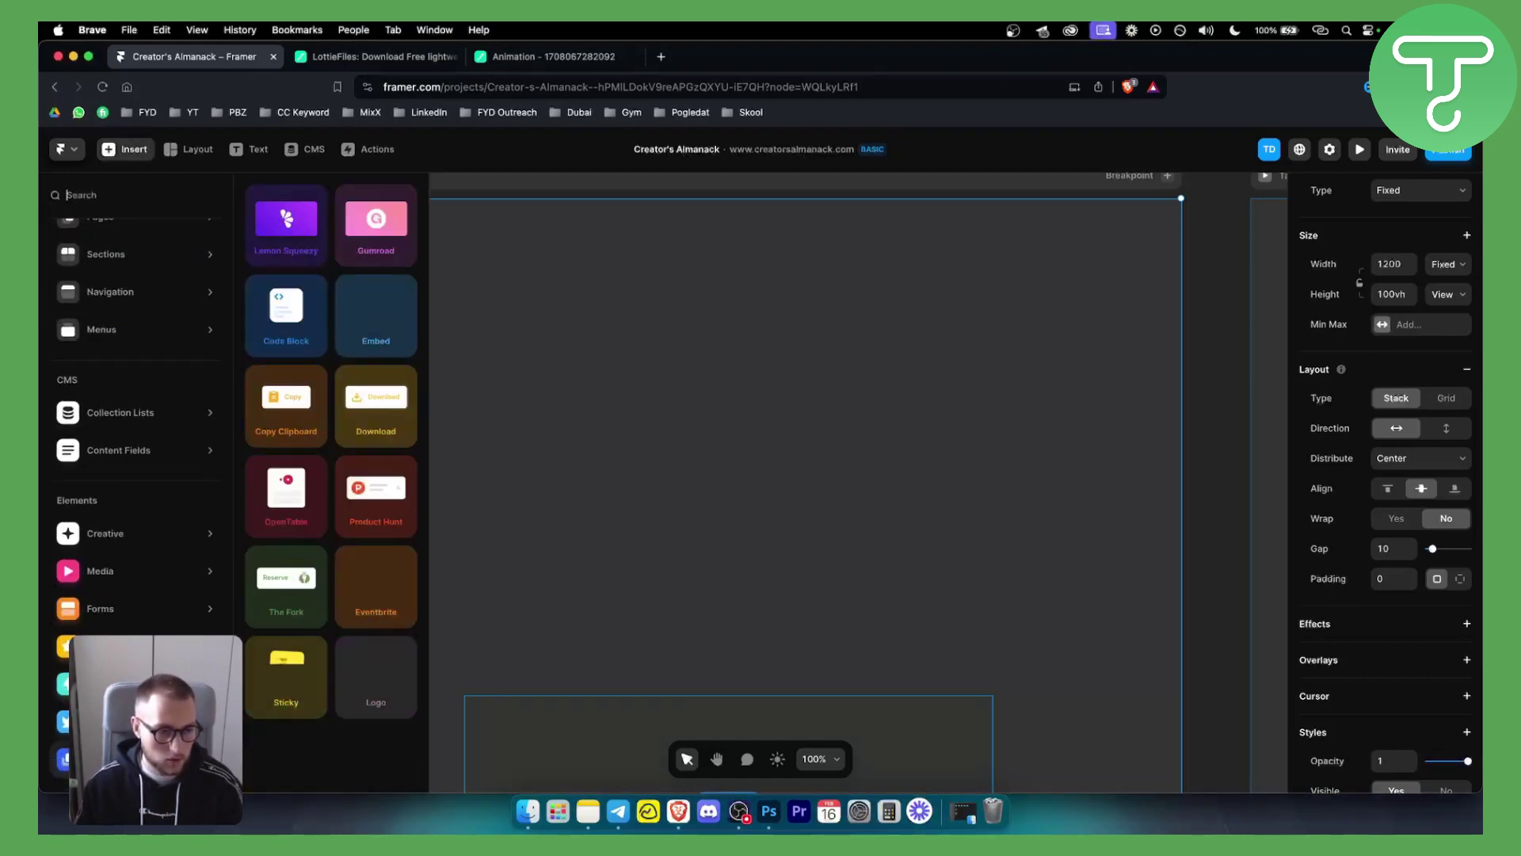
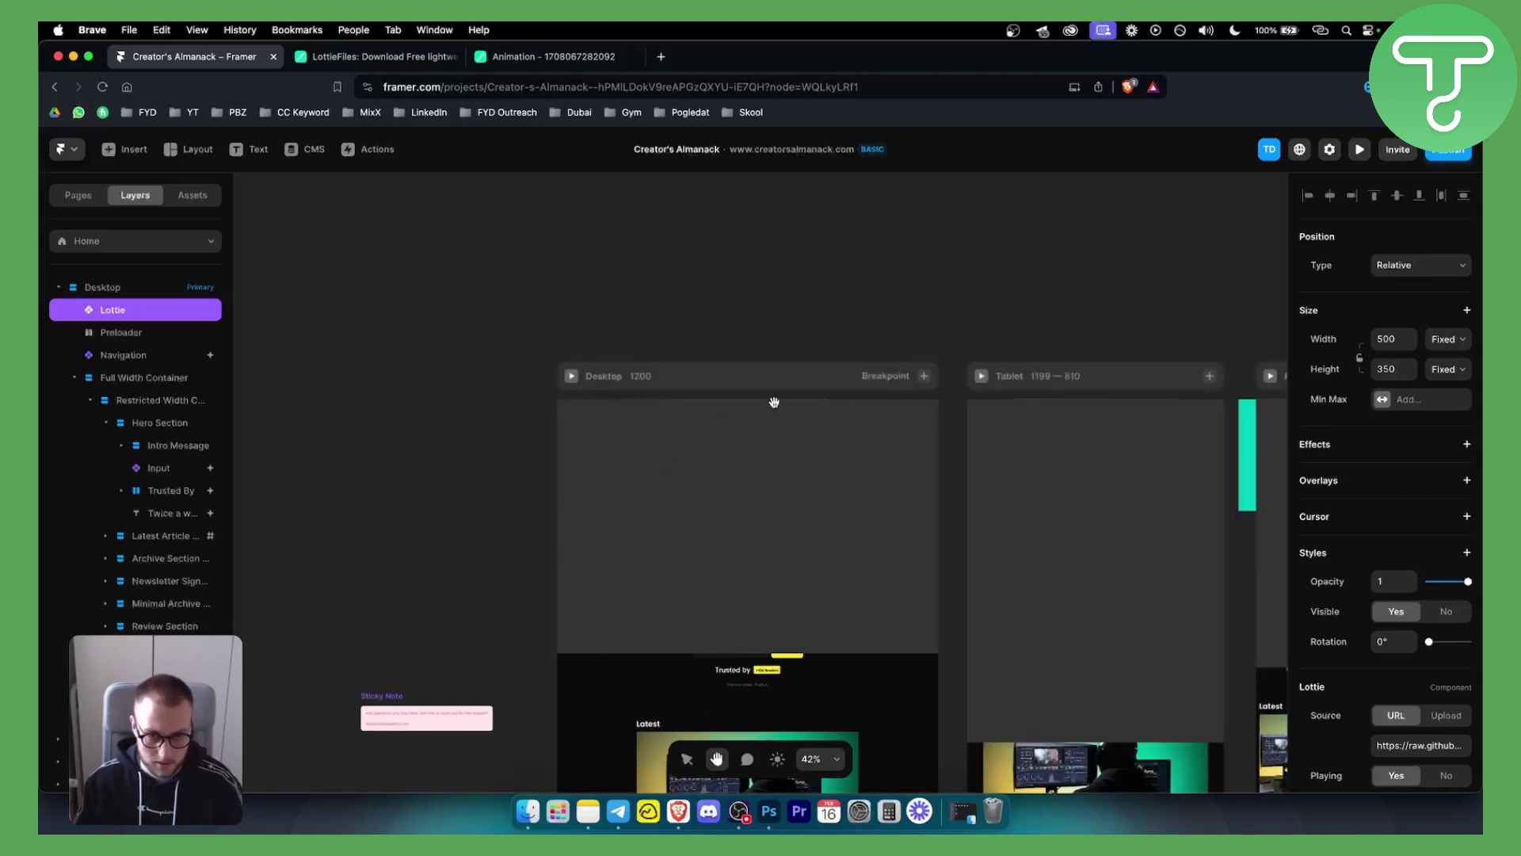
- Try to reposition the Lottie component on the Desktop canvas, and undo the change
{"action": "scroll", "coordinate": [902, 508], "scroll_direction": "up", "scroll_amount": 3}
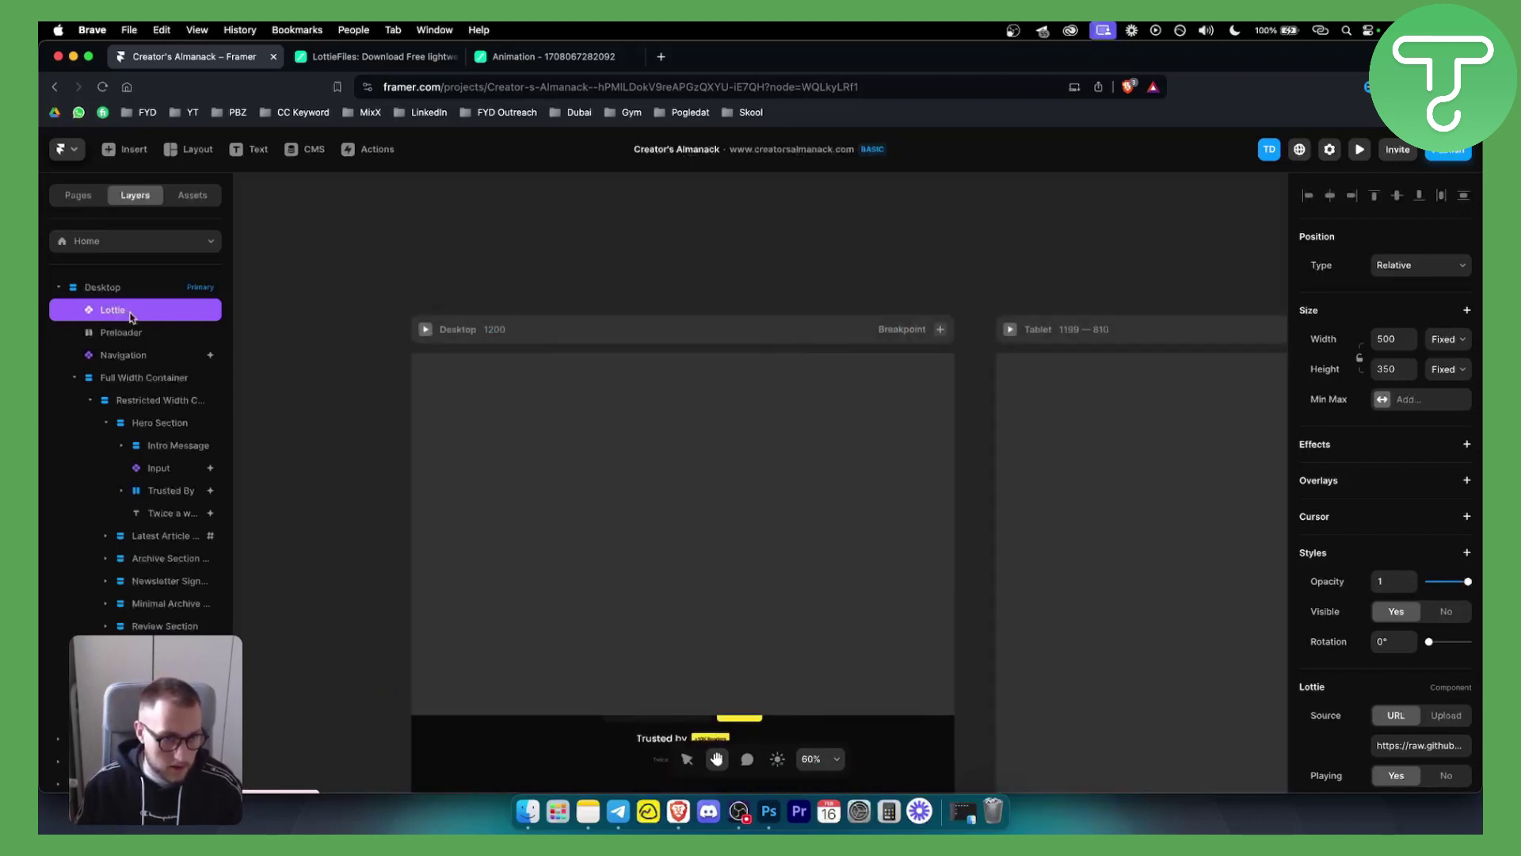
{"action": "left_click", "coordinate": [688, 754]}
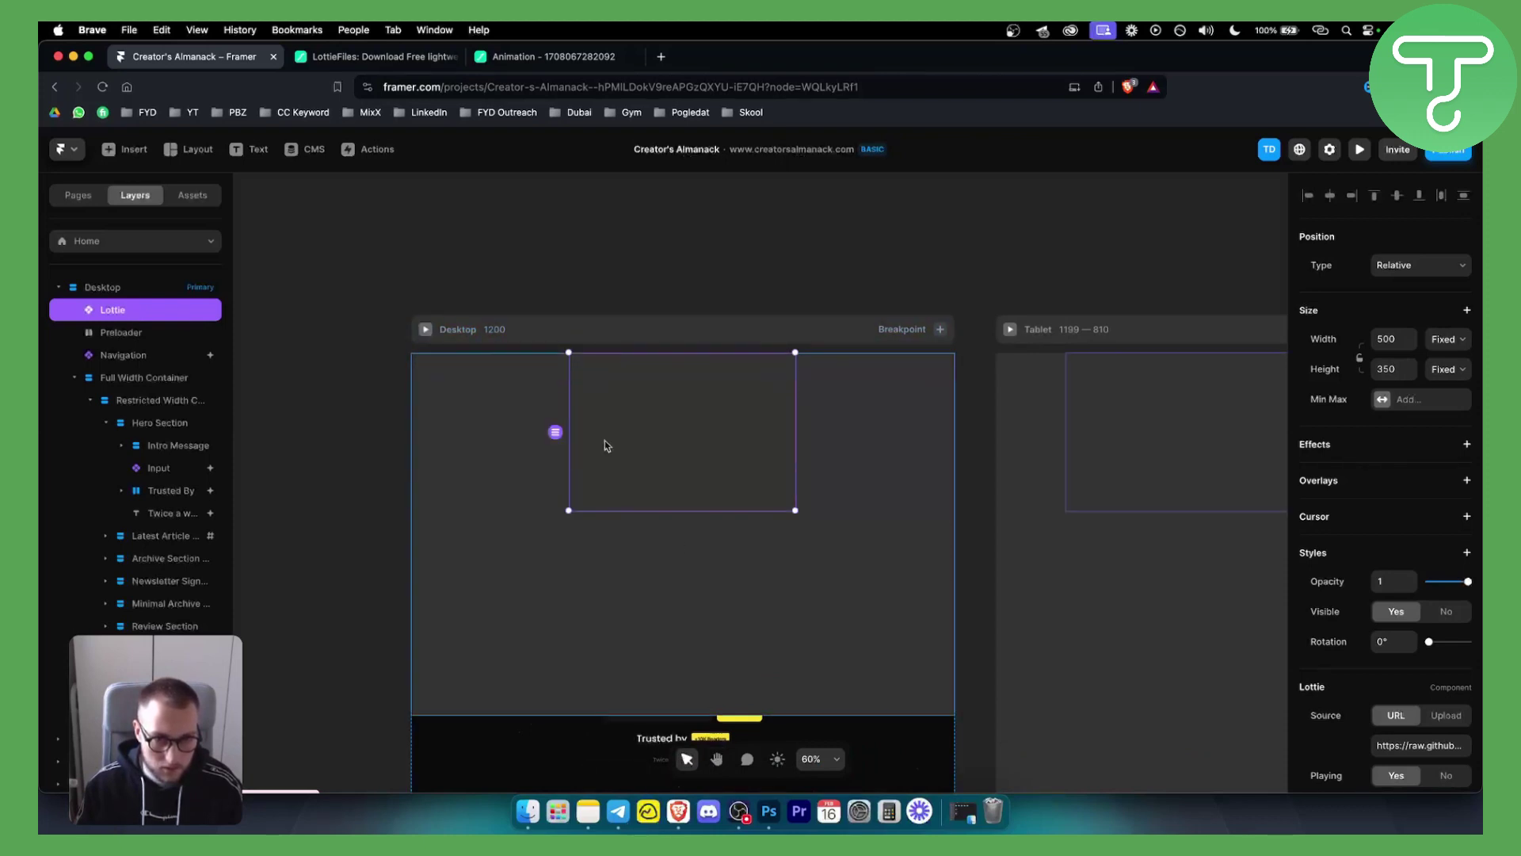
{"action": "left_click_drag", "start_coordinate": [581, 514], "coordinate": [625, 452]}
{"action": "key", "text": "cmd+z"}
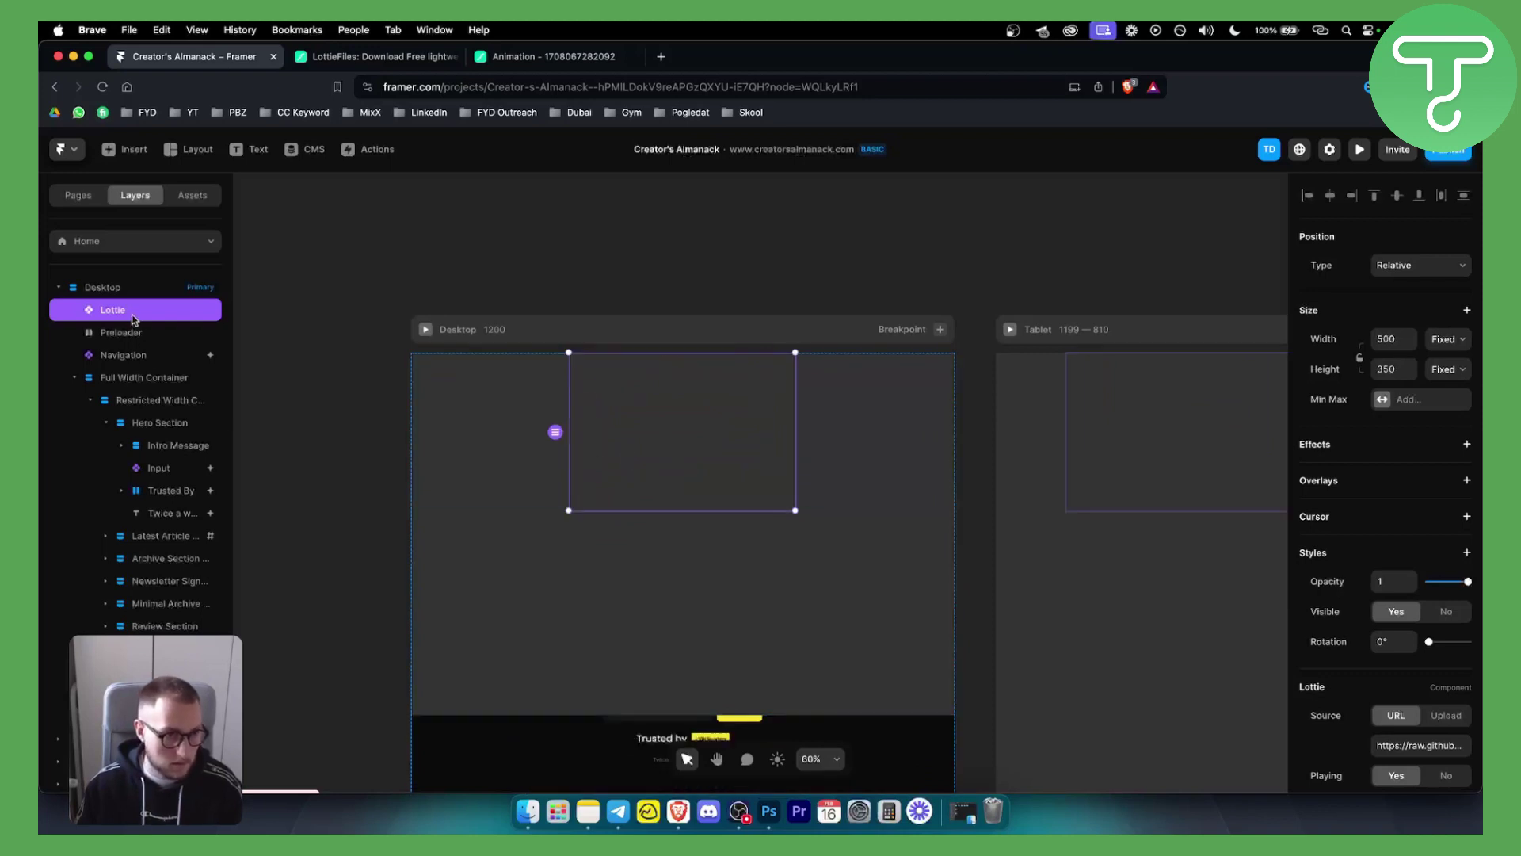
- Try moving the Lottie layer out of Desktop to the top level, and undo the move
{"action": "left_click_drag", "start_coordinate": [136, 313], "coordinate": [139, 274]}
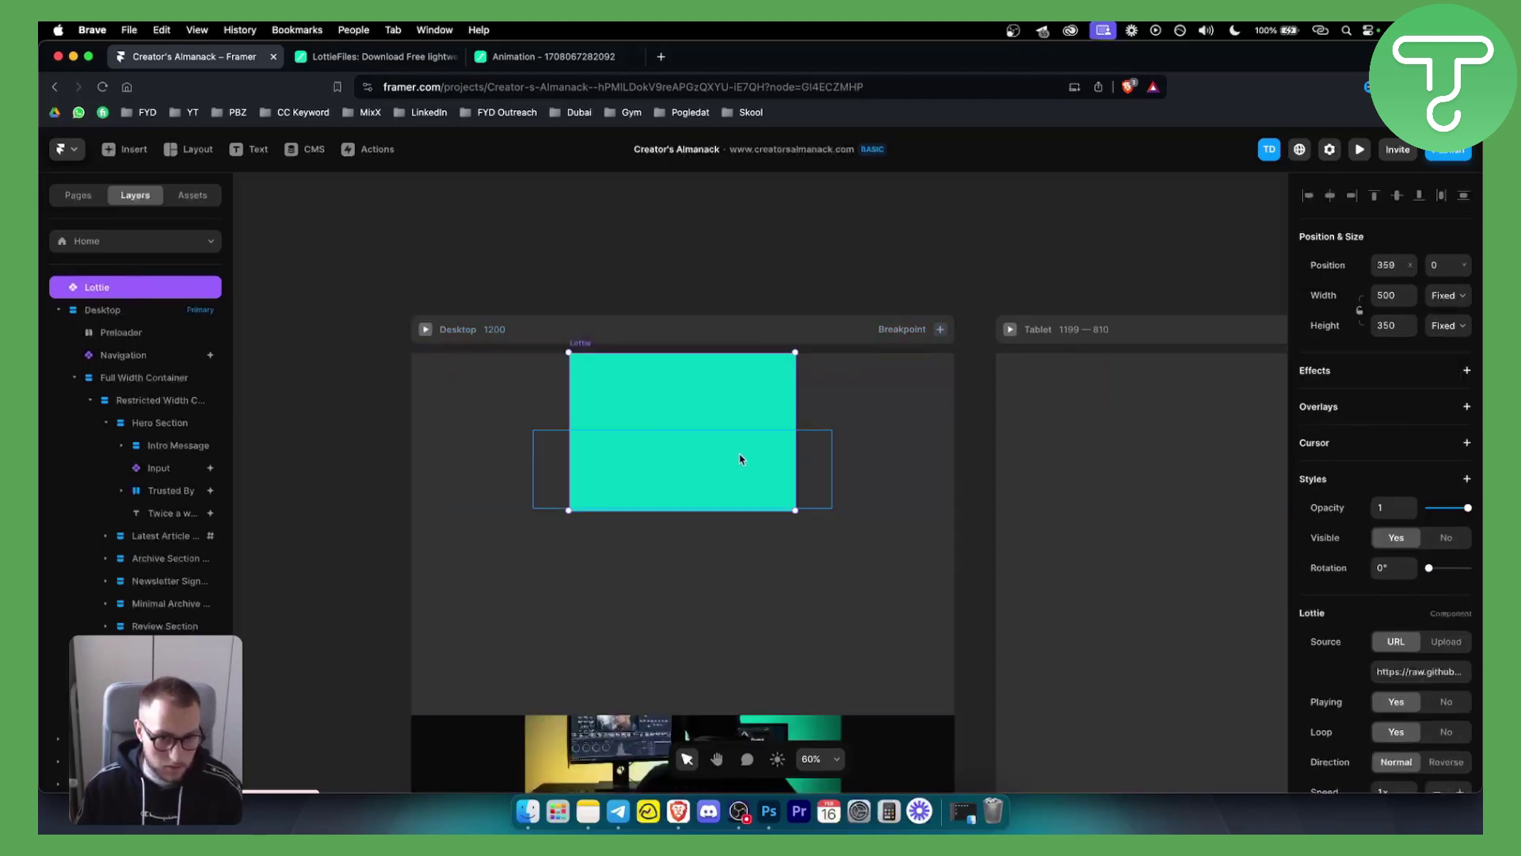
{"action": "left_click", "coordinate": [692, 395]}
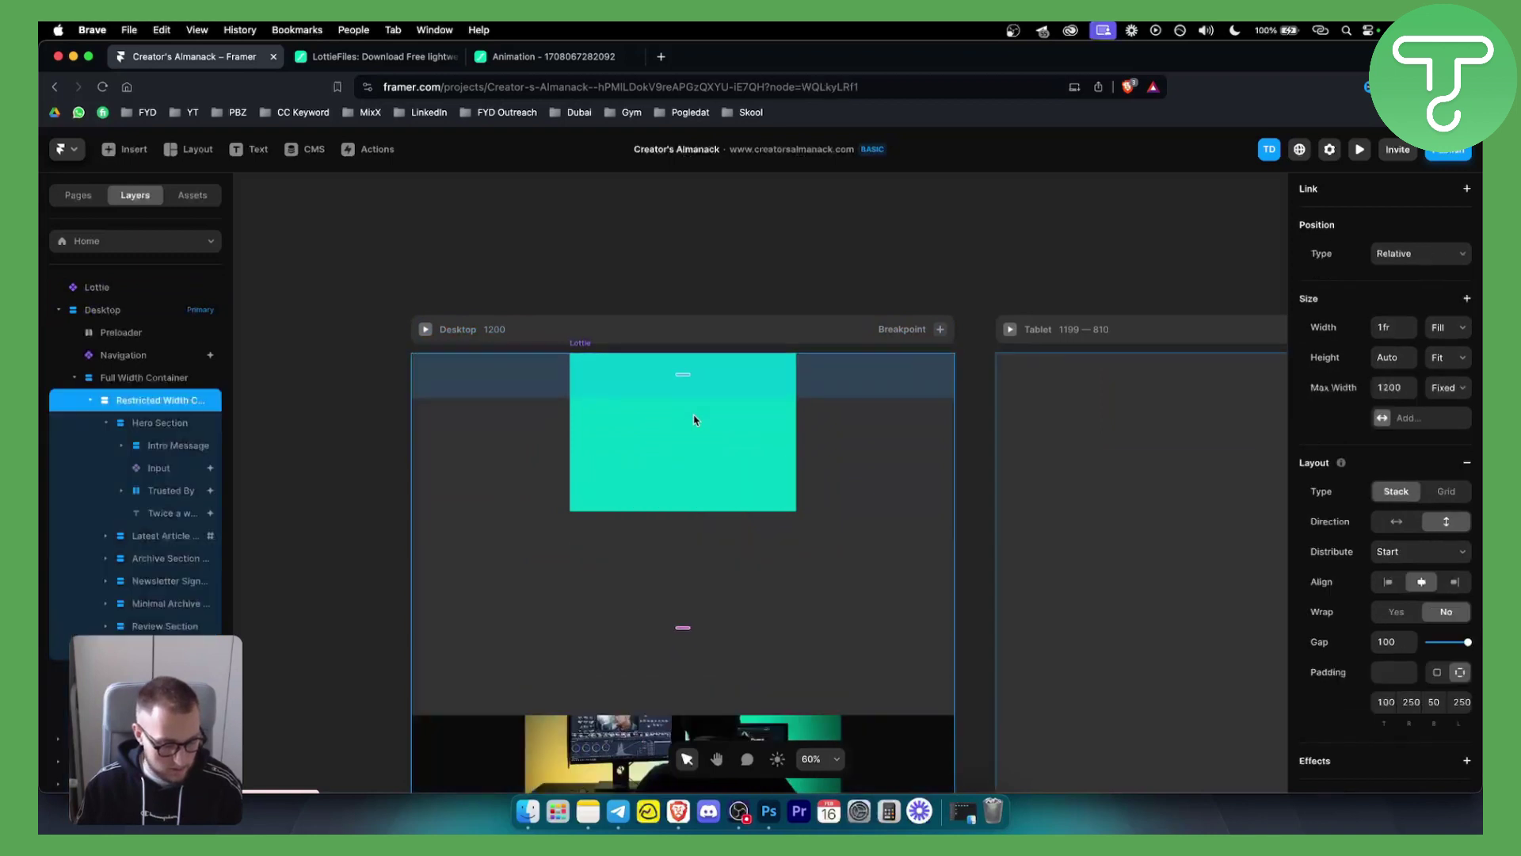
{"action": "key", "text": "cmd+z"}
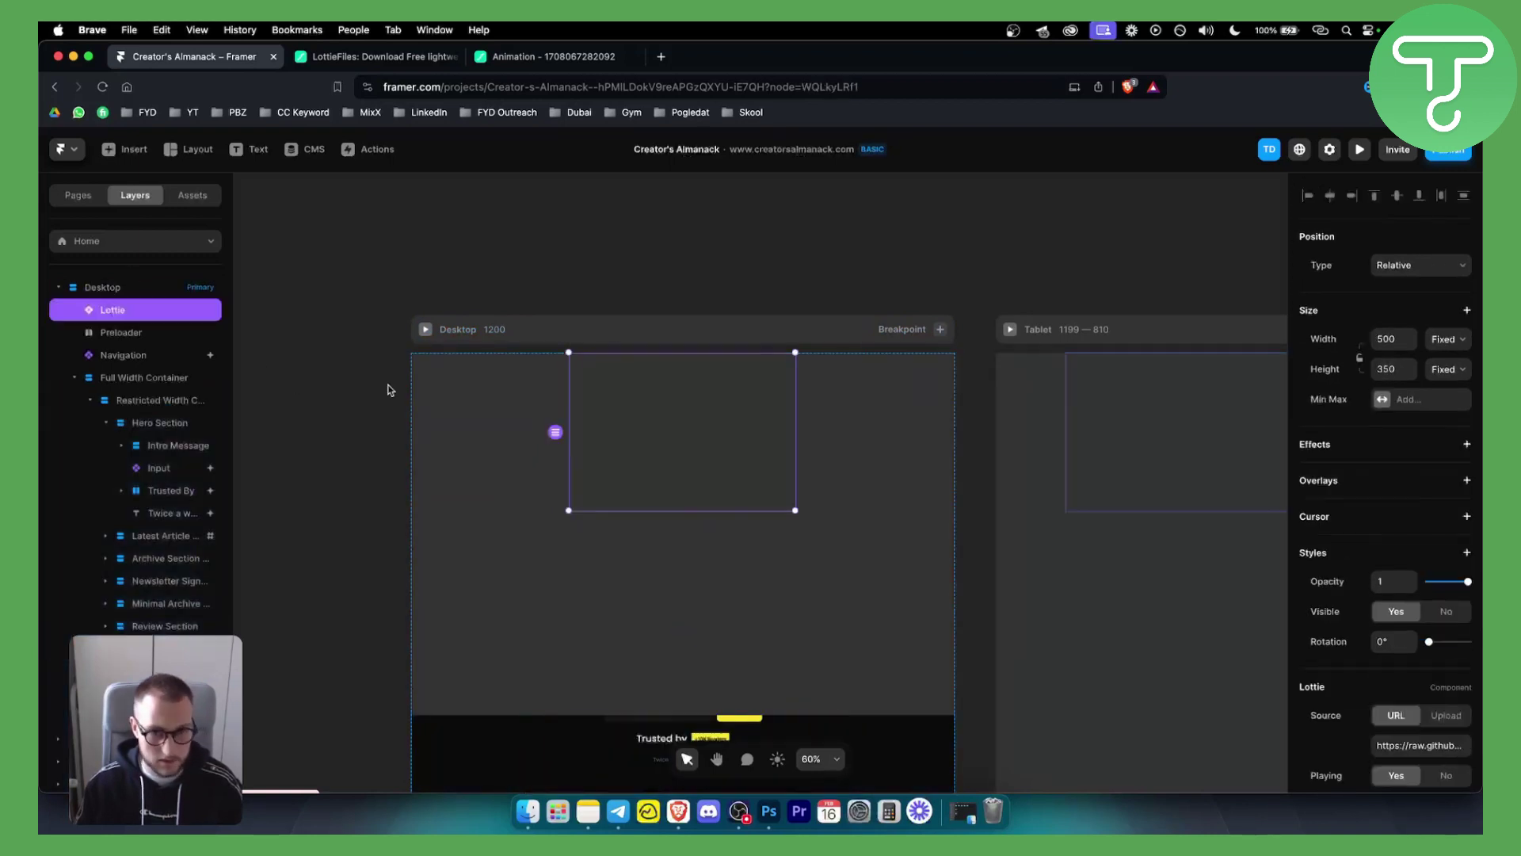
- Move the Lottie layer out of Desktop, placing it above Desktop at the top level of the layer tree
{"action": "left_click_drag", "start_coordinate": [120, 311], "coordinate": [165, 300]}
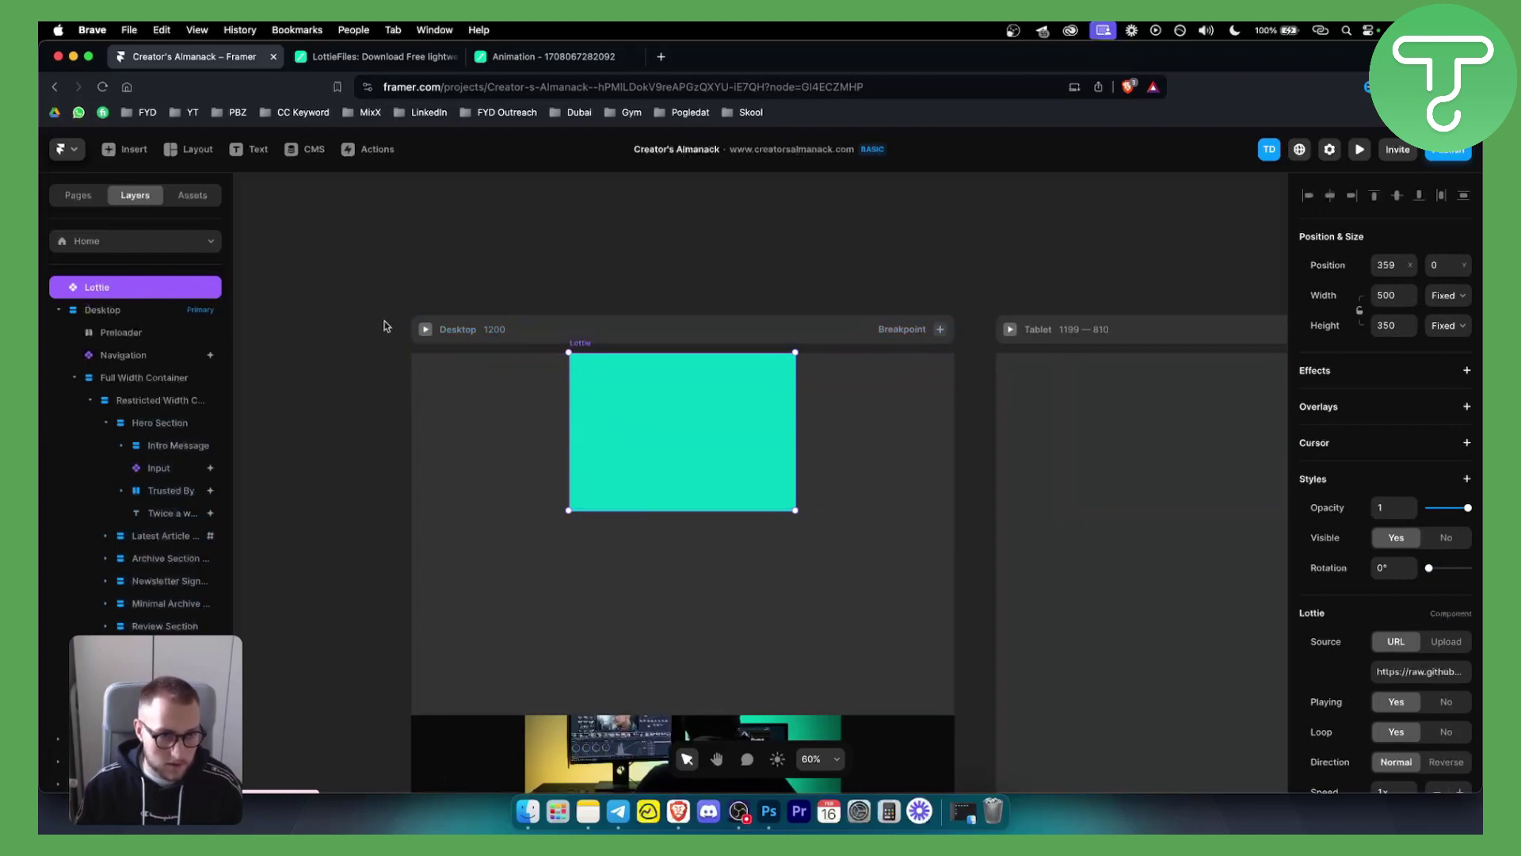
{"action": "left_click", "coordinate": [700, 399]}
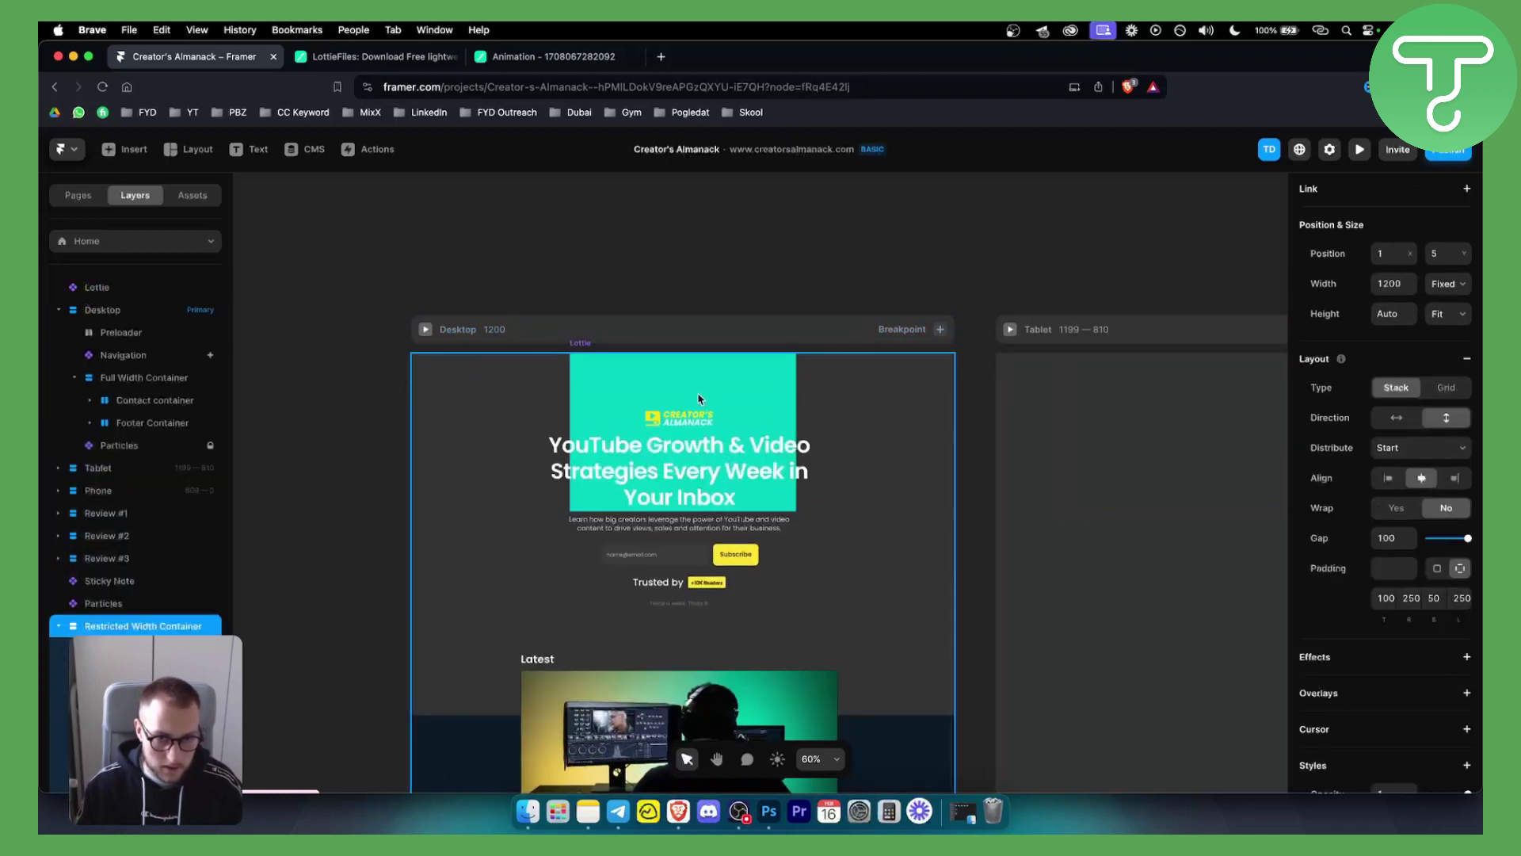
{"action": "left_click", "coordinate": [729, 398]}
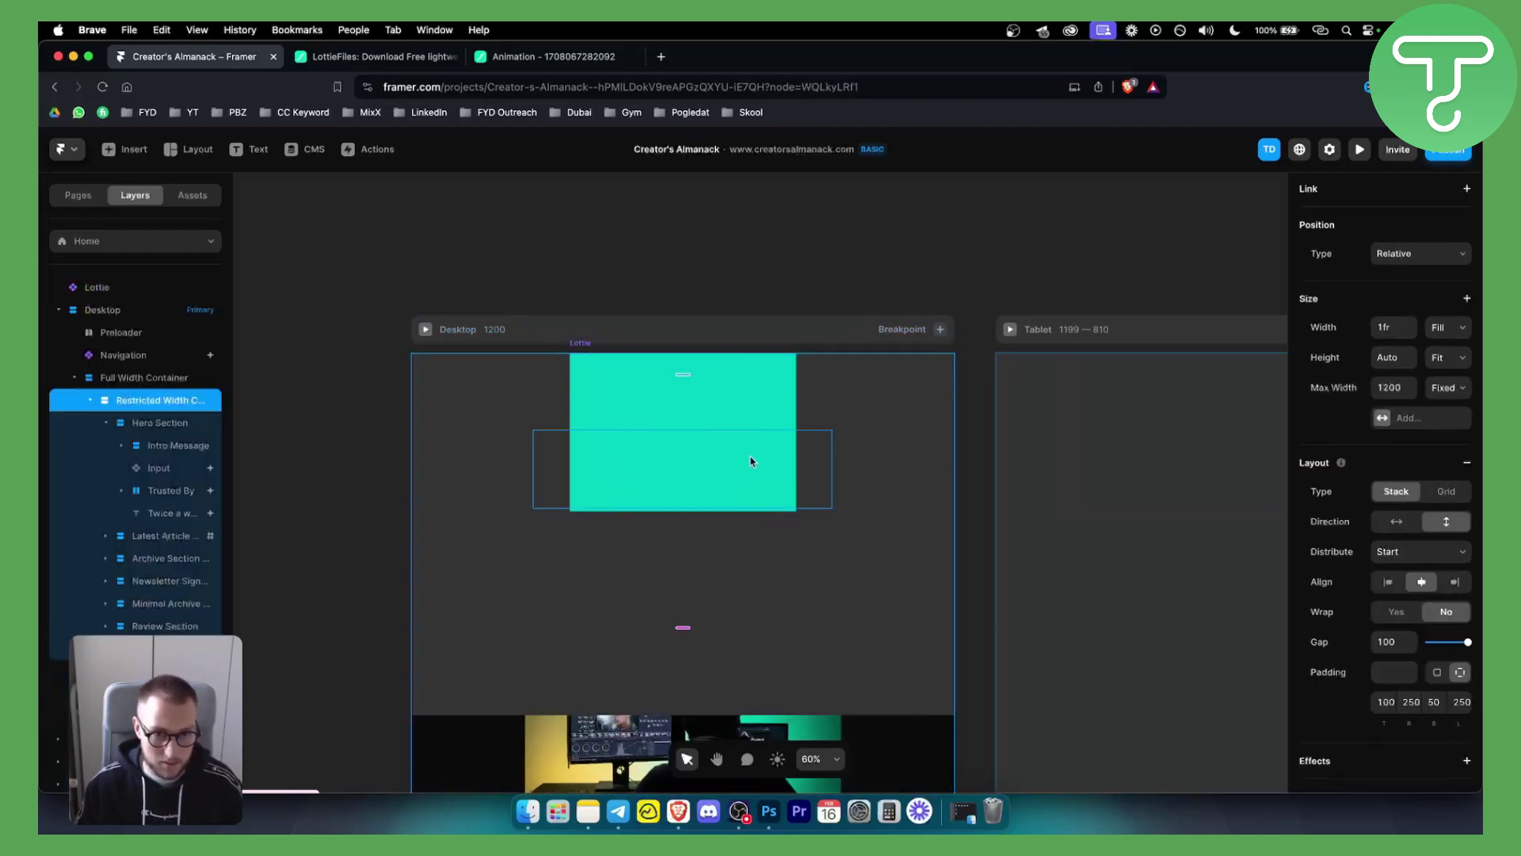
- Nudge the Lottie component straight down on the canvas to a Y position of about 41
{"action": "left_click", "coordinate": [795, 442]}
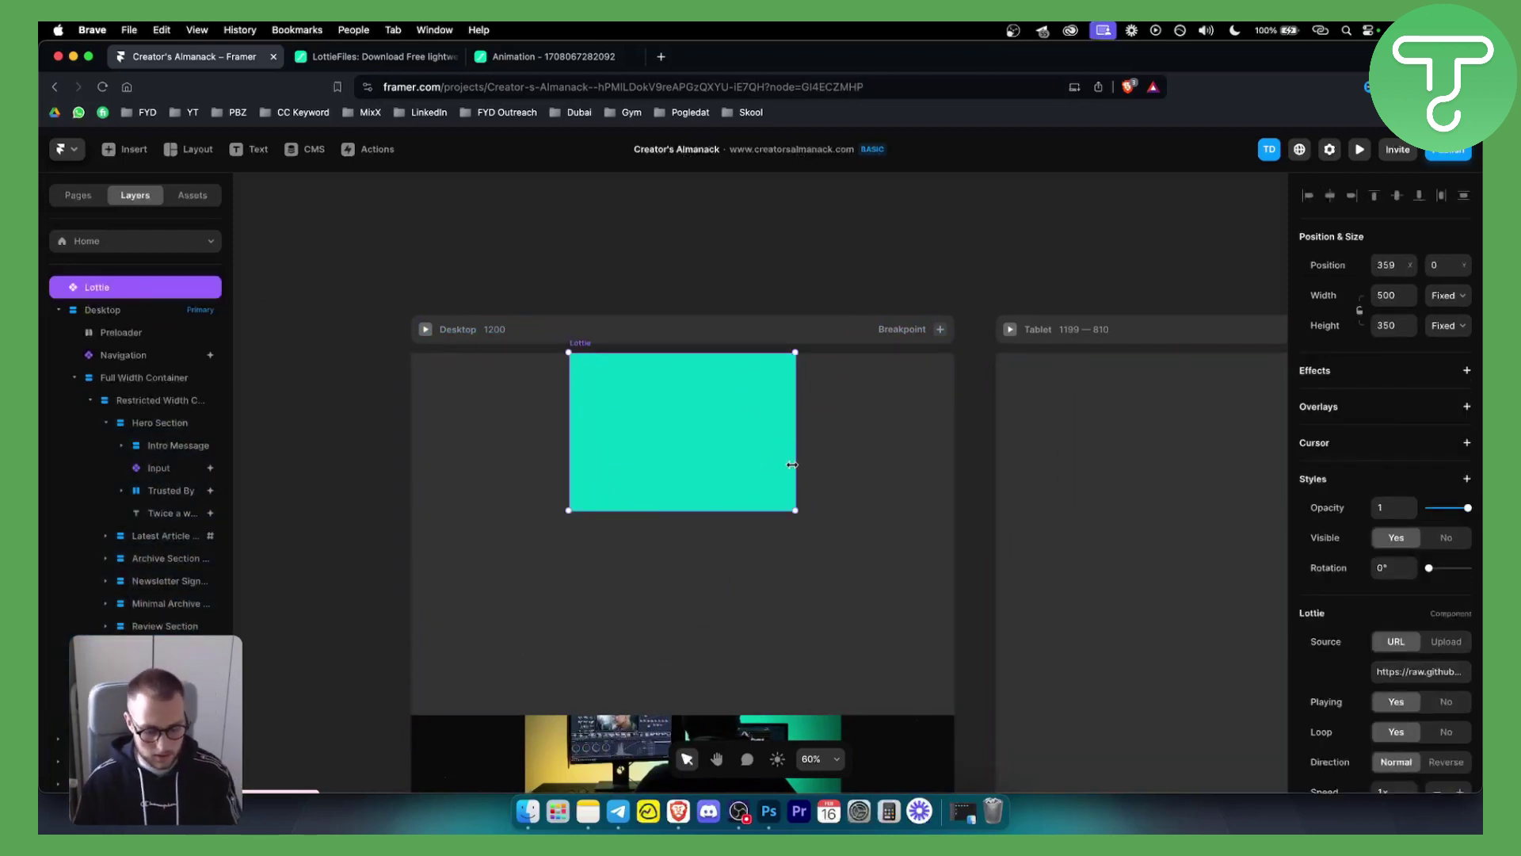
{"action": "key", "text": "Down"}
{"action": "key", "text": "Down"}
{"action": "key", "text": "Down"}
{"action": "key", "text": "Down"}
{"action": "key", "text": "Down"}
{"action": "key", "text": "Down"}
{"action": "key", "text": "Down"}
{"action": "key", "text": "Down"}
{"action": "key", "text": "Down"}
{"action": "key", "text": "Down"}
{"action": "key", "text": "Down"}
{"action": "key", "text": "Down"}
{"action": "key", "text": "Down"}
{"action": "key", "text": "Down"}
{"action": "key", "text": "Down"}
{"action": "key", "text": "Down"}
{"action": "key", "text": "Down"}
{"action": "key", "text": "Down"}
{"action": "key", "text": "Down"}
{"action": "key", "text": "Down"}
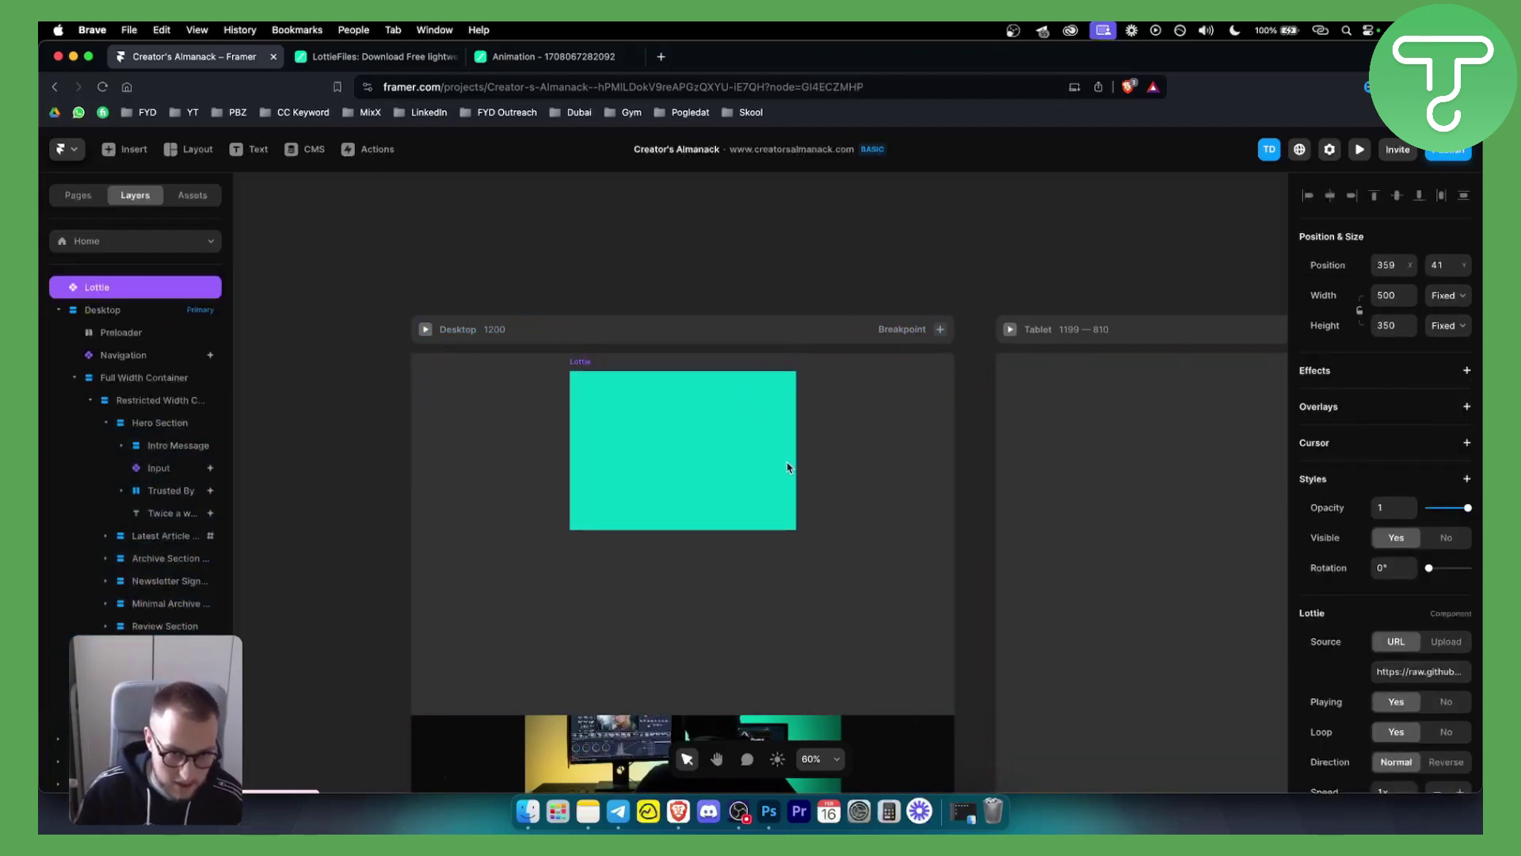
- Nudge the Lottie component further down over the Desktop canvas to a Y position of 175
{"action": "key", "text": "Down"}
{"action": "key", "text": "Down"}
{"action": "key", "text": "Down"}
{"action": "key", "text": "Down"}
{"action": "key", "text": "Down"}
{"action": "key", "text": "Down"}
{"action": "key", "text": "Down"}
{"action": "key", "text": "Down"}
{"action": "key", "text": "Down"}
{"action": "key", "text": "Down"}
{"action": "key", "text": "Down"}
{"action": "key", "text": "Down"}
{"action": "key", "text": "Down"}
{"action": "key", "text": "Down"}
{"action": "key", "text": "Down"}
{"action": "key", "text": "Down"}
{"action": "key", "text": "Down"}
{"action": "key", "text": "Down"}
{"action": "key", "text": "Down"}
{"action": "key", "text": "Down"}
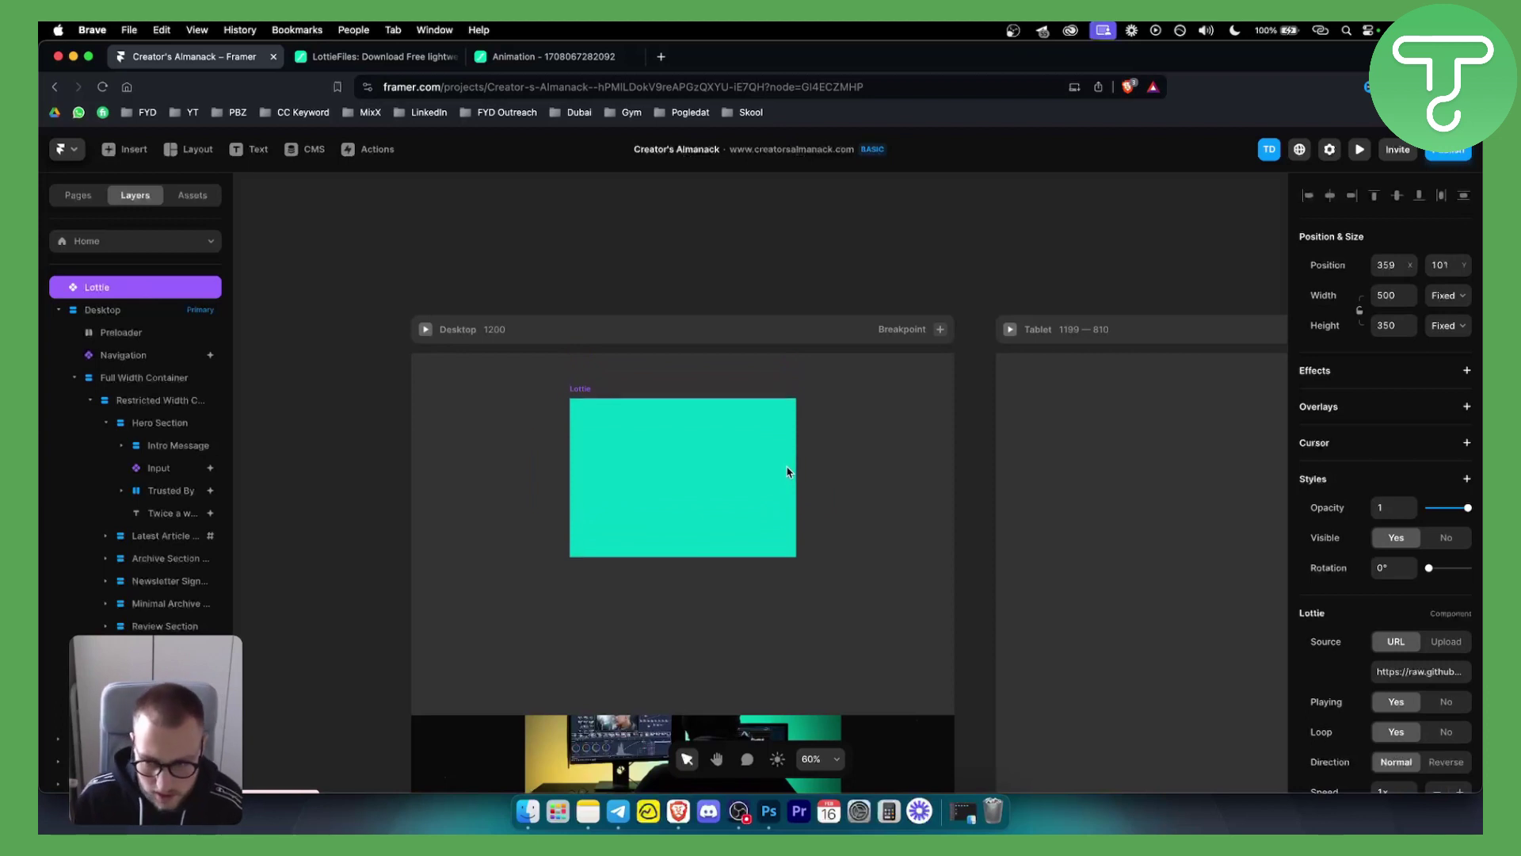
{"action": "key", "text": "Down"}
{"action": "key", "text": "Down"}
{"action": "key", "text": "Down"}
{"action": "key", "text": "Down"}
{"action": "key", "text": "Down"}
{"action": "key", "text": "Down"}
{"action": "key", "text": "Down"}
{"action": "key", "text": "Down"}
{"action": "key", "text": "Down"}
{"action": "key", "text": "Down"}
{"action": "key", "text": "Down"}
{"action": "key", "text": "Down"}
{"action": "key", "text": "Down"}
{"action": "key", "text": "Down"}
{"action": "key", "text": "Down"}
{"action": "key", "text": "Down"}
{"action": "key", "text": "Down"}
{"action": "key", "text": "Down"}
{"action": "key", "text": "Down"}
{"action": "key", "text": "Down"}
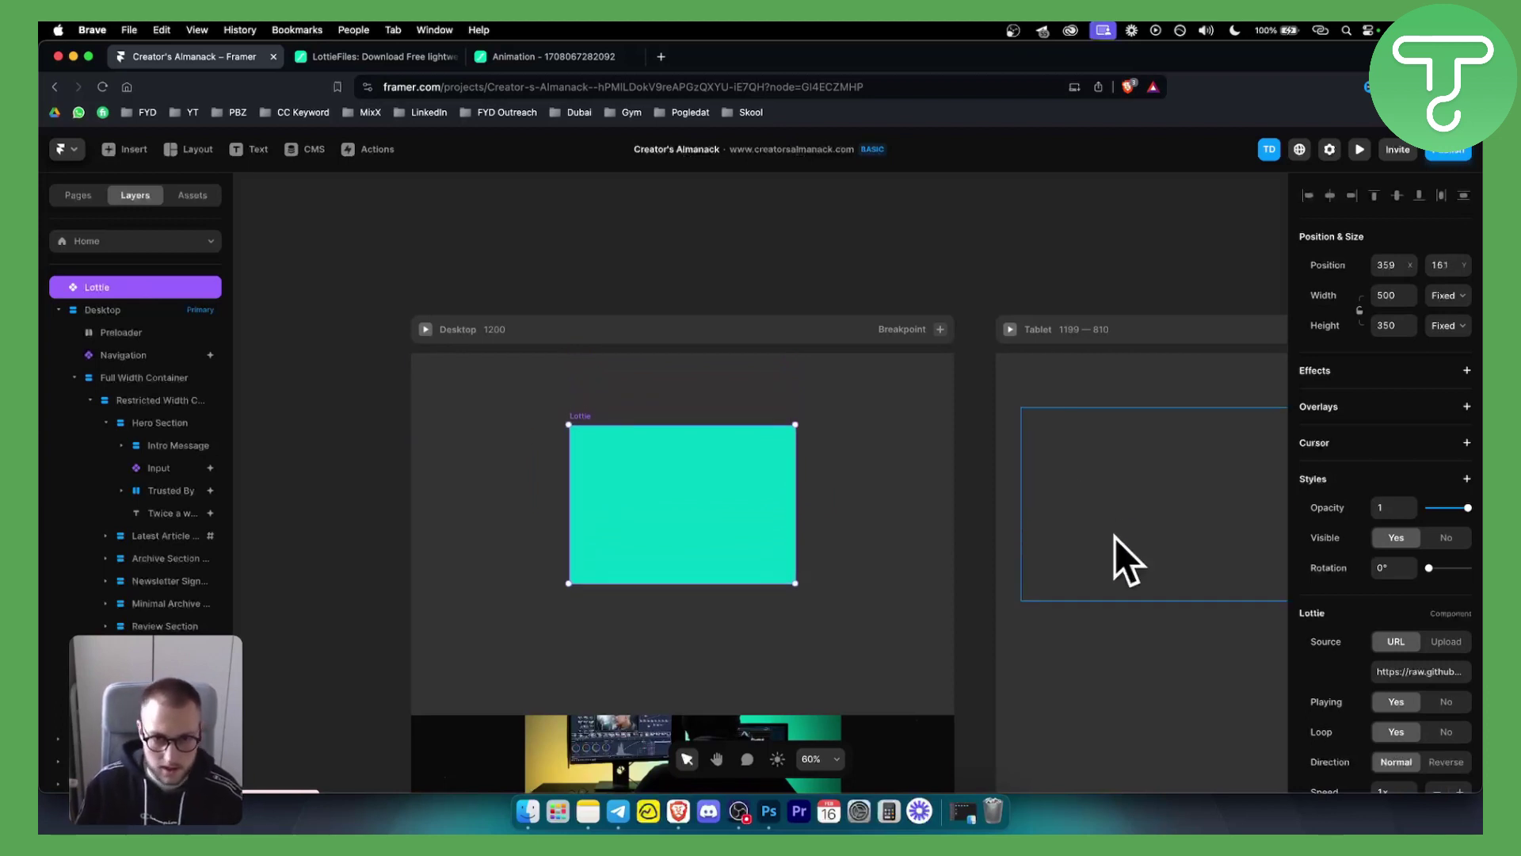
{"action": "key", "text": "Down"}
{"action": "key", "text": "Down"}
{"action": "key", "text": "Down"}
{"action": "key", "text": "Down"}
{"action": "key", "text": "Down"}
{"action": "key", "text": "Down"}
{"action": "key", "text": "Down"}
{"action": "key", "text": "Down"}
{"action": "key", "text": "Down"}
{"action": "key", "text": "Down"}
{"action": "key", "text": "Down"}
{"action": "key", "text": "Down"}
{"action": "key", "text": "Down"}
{"action": "key", "text": "Down"}
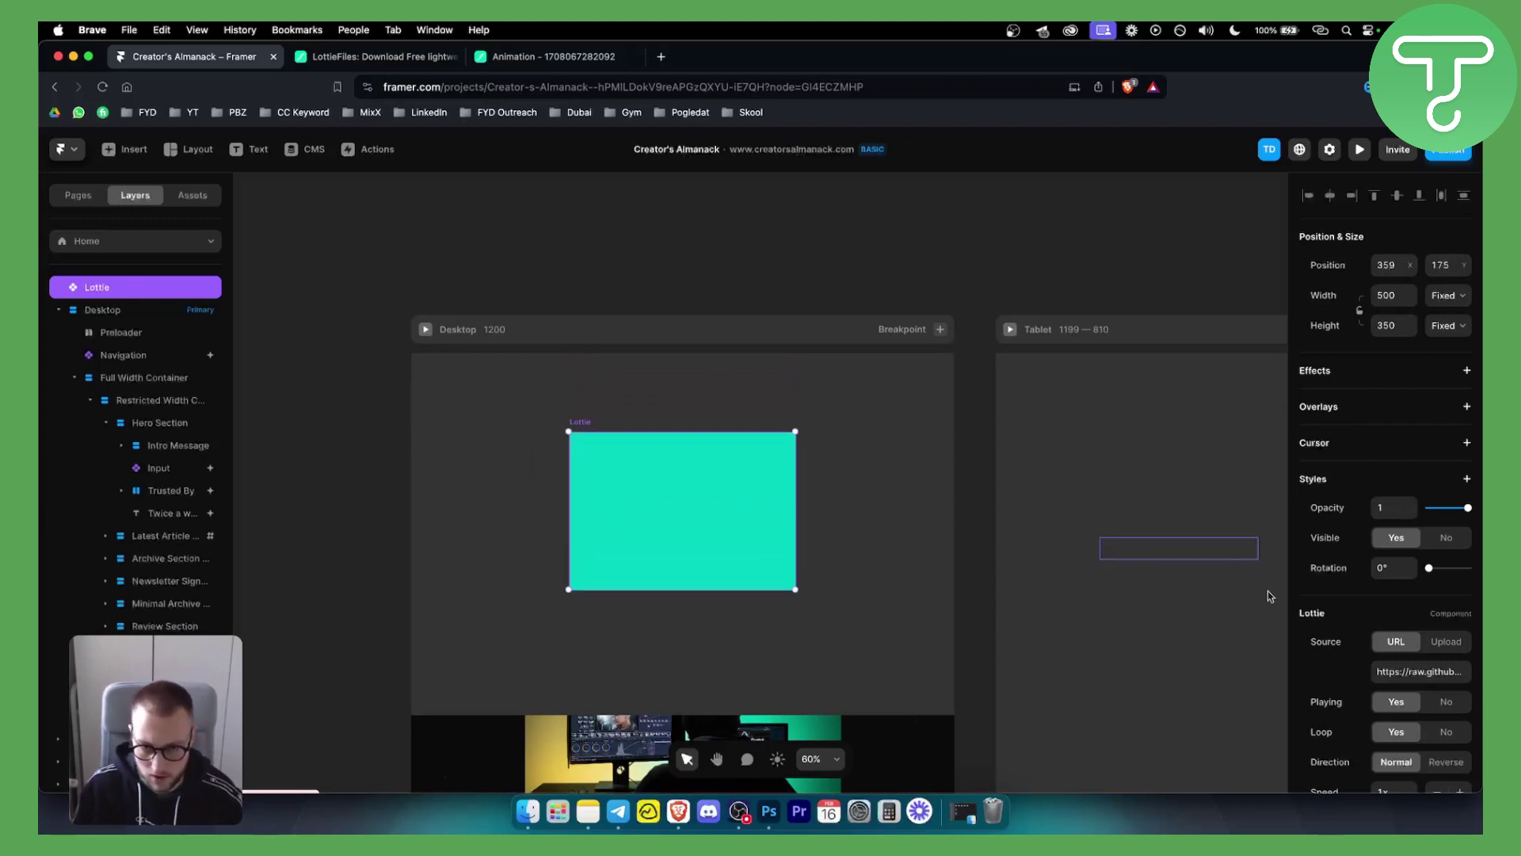
- Replace the Lottie component's source URL with the copied lottie.host animation link
{"action": "scroll", "coordinate": [1418, 658], "scroll_direction": "down", "scroll_amount": 1}
{"action": "left_click", "coordinate": [1428, 649]}
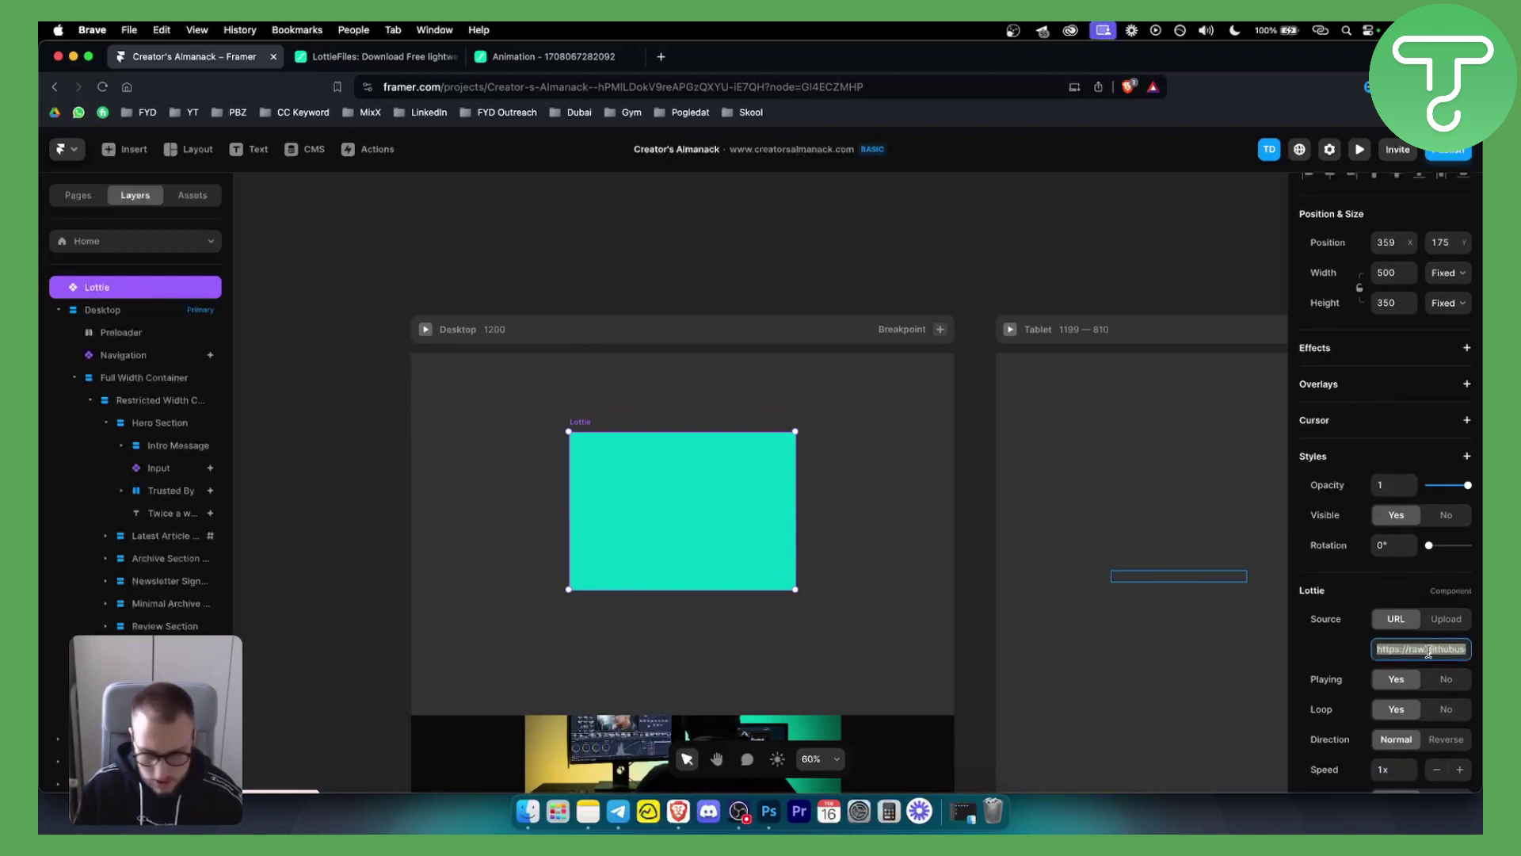
{"action": "key", "text": "super+v"}
{"action": "key", "text": "Return"}
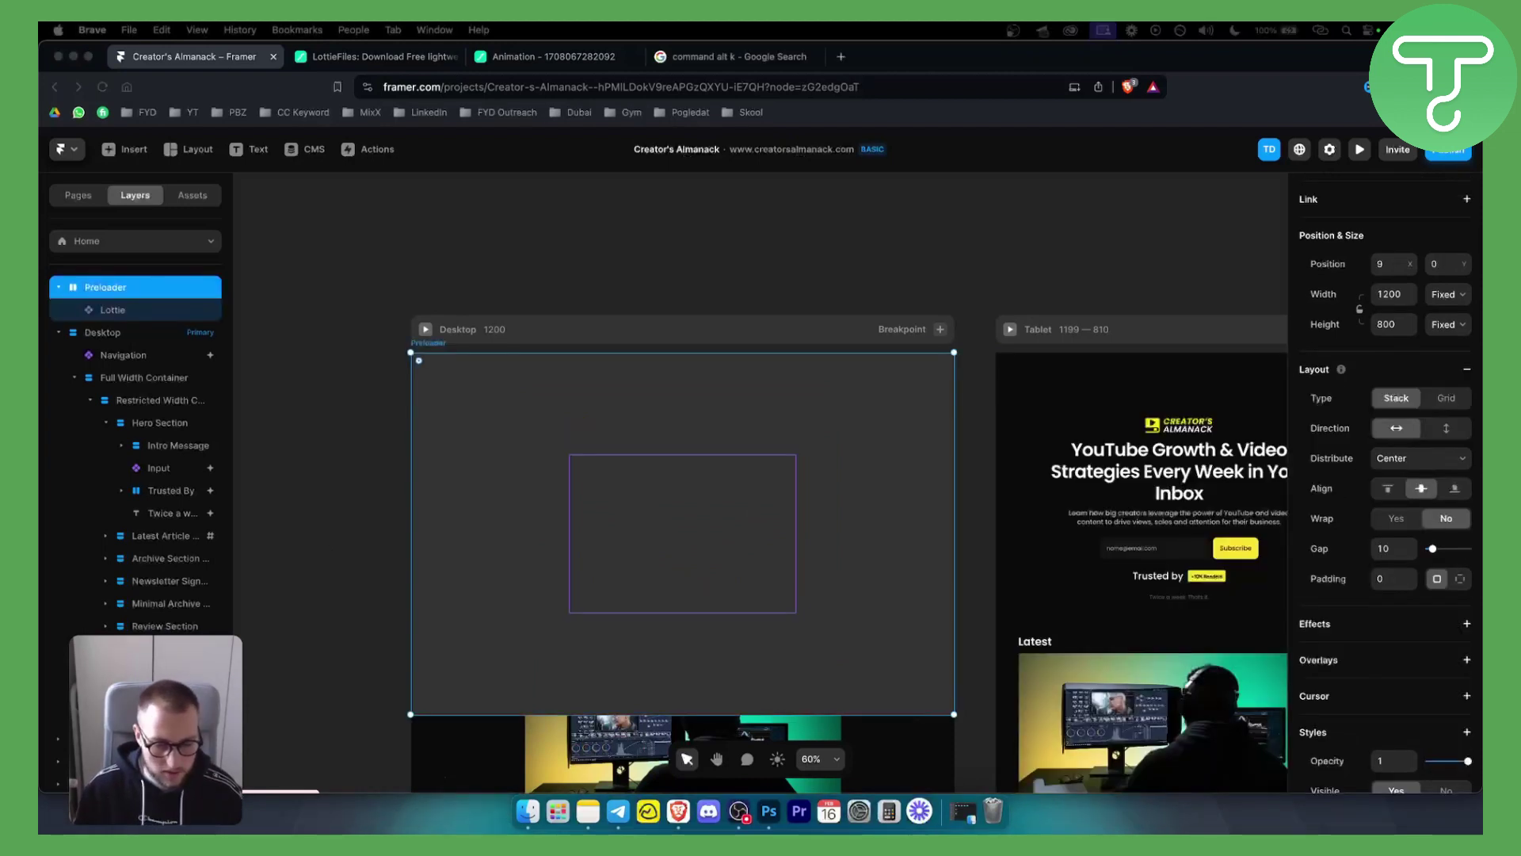
- Turn the Preloader stack containing the Lottie into a component named Preloader
{"action": "right_click", "coordinate": [121, 291]}
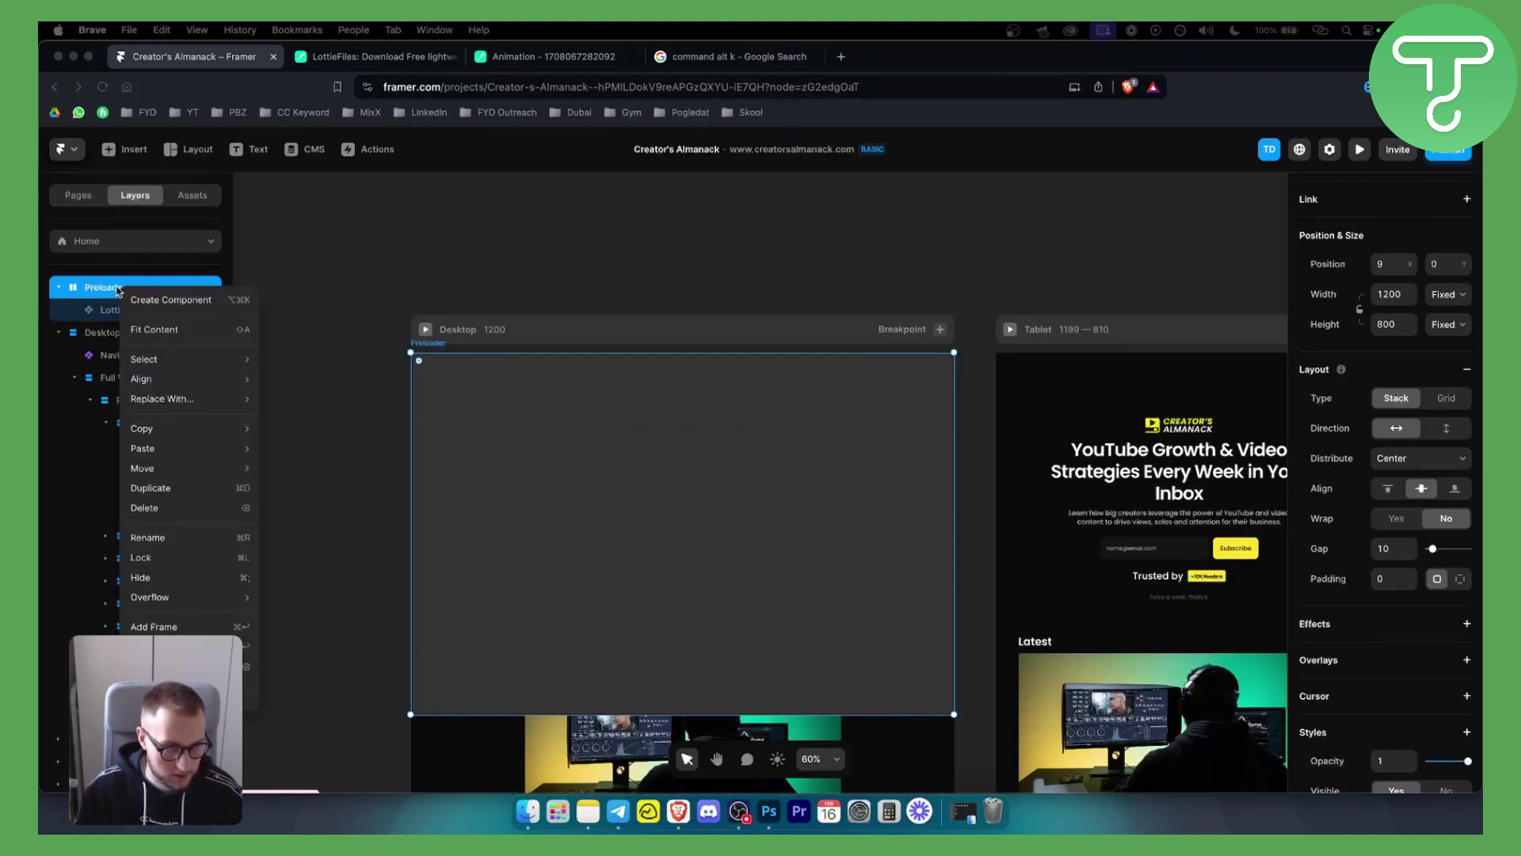
{"action": "left_click", "coordinate": [163, 281]}
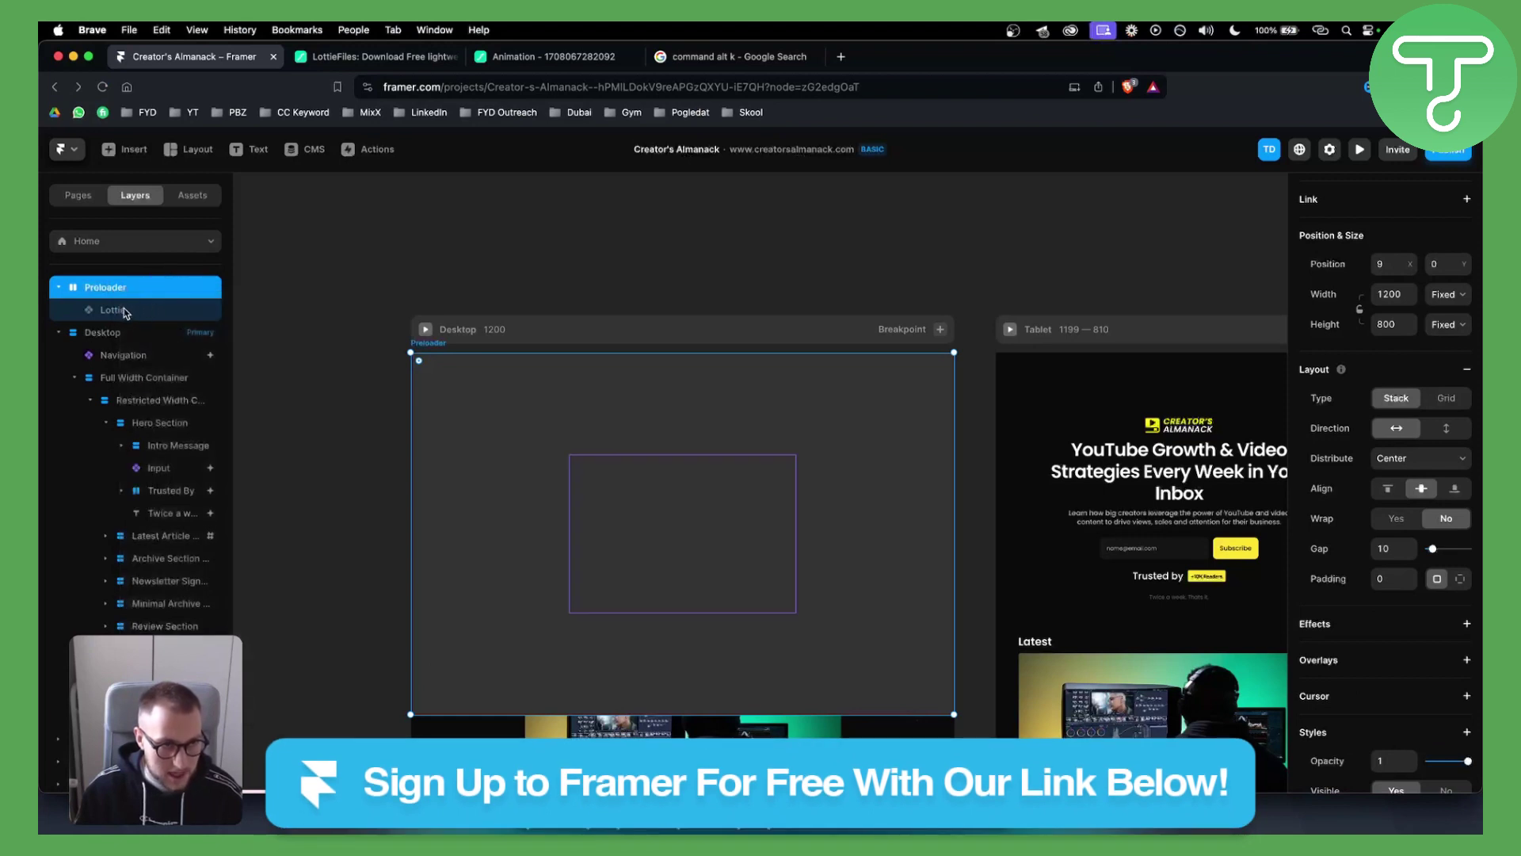
{"action": "right_click", "coordinate": [101, 288]}
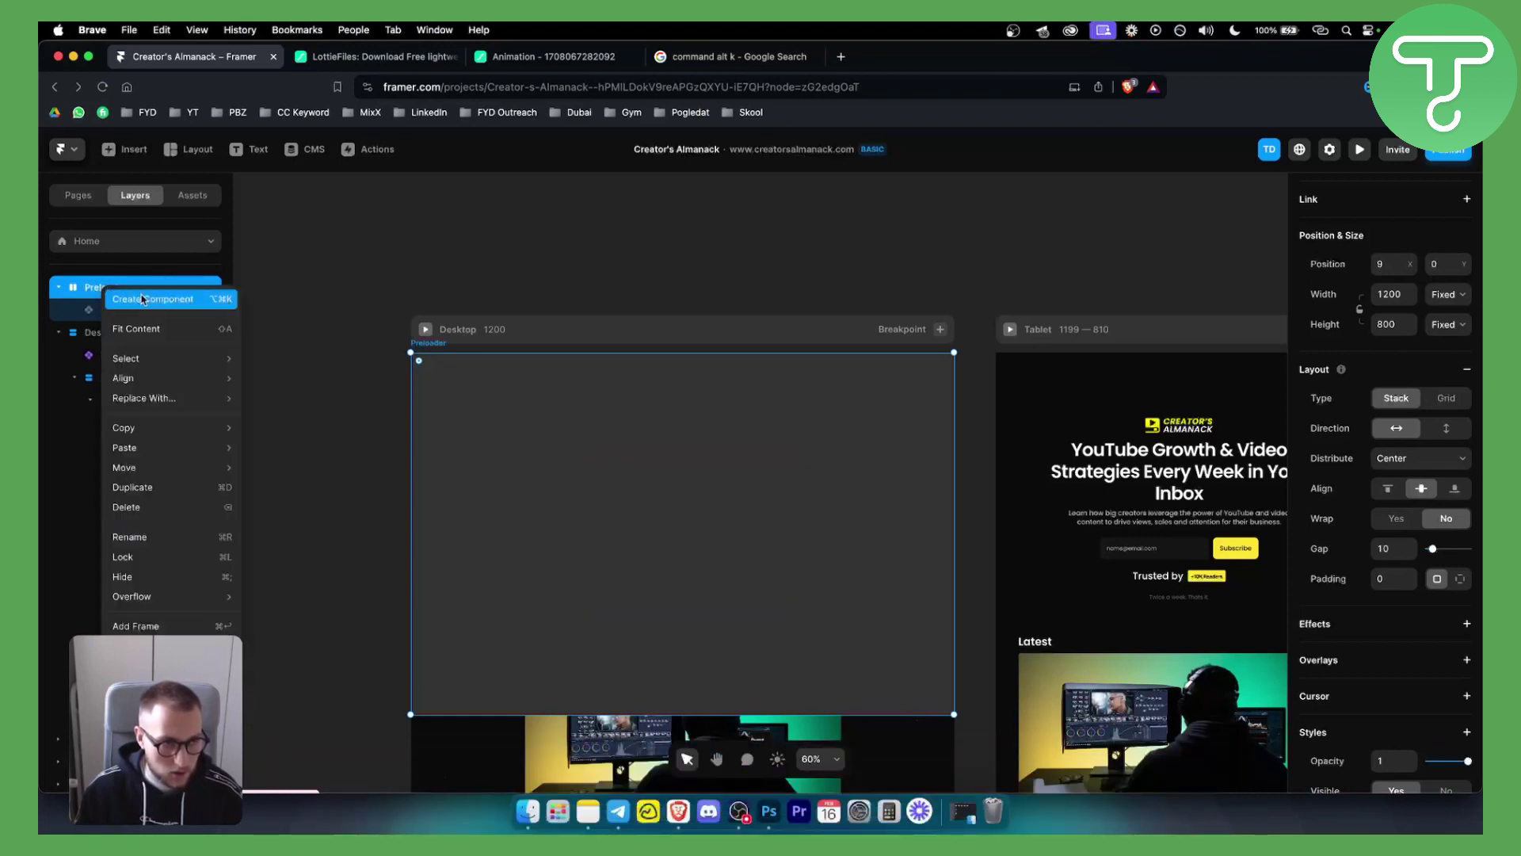
{"action": "left_click", "coordinate": [119, 298]}
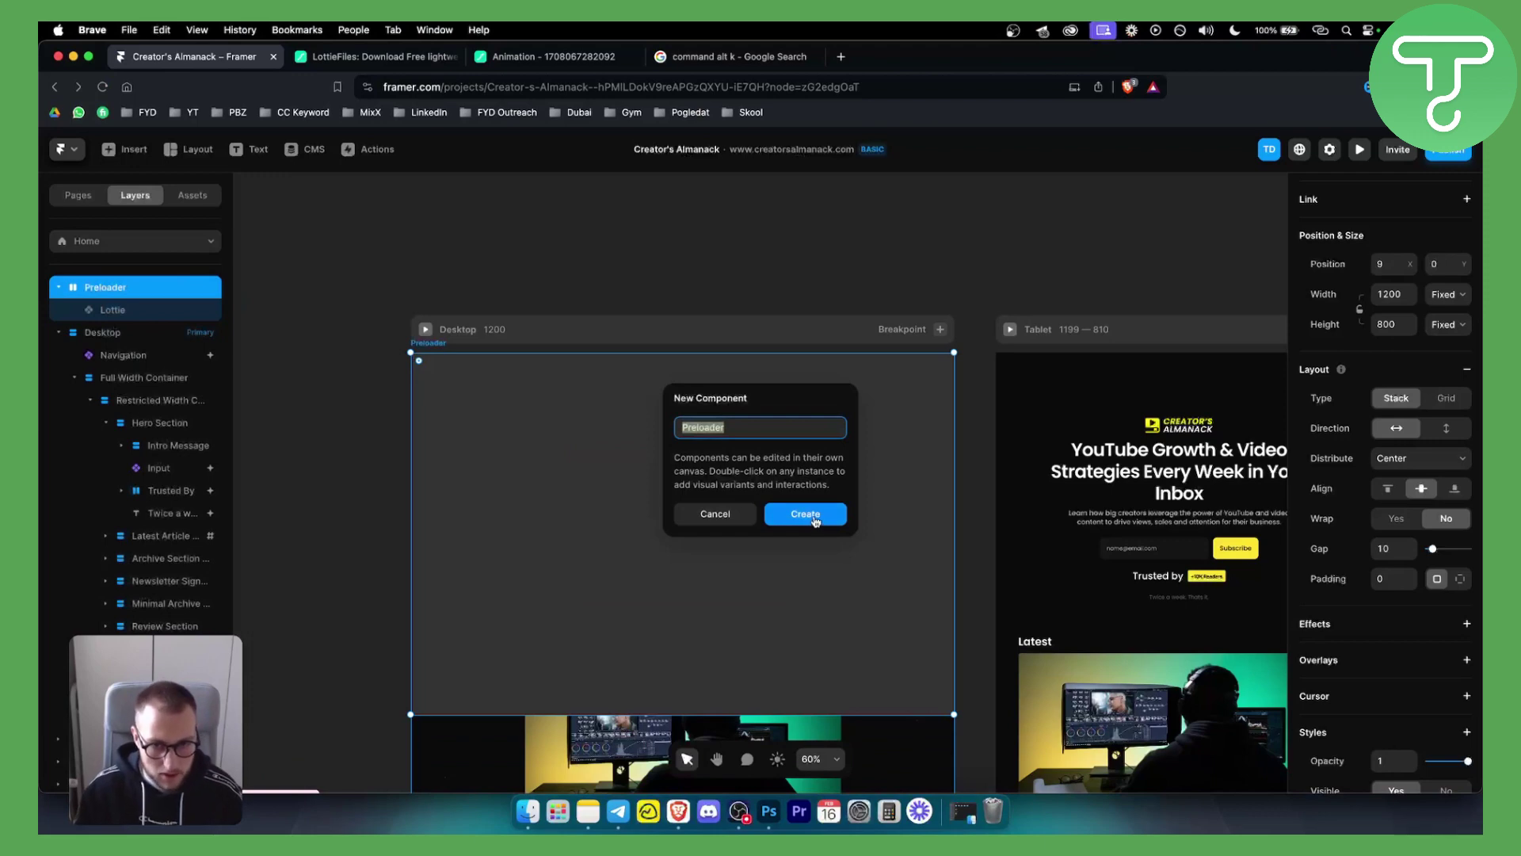
{"action": "left_click", "coordinate": [814, 515]}
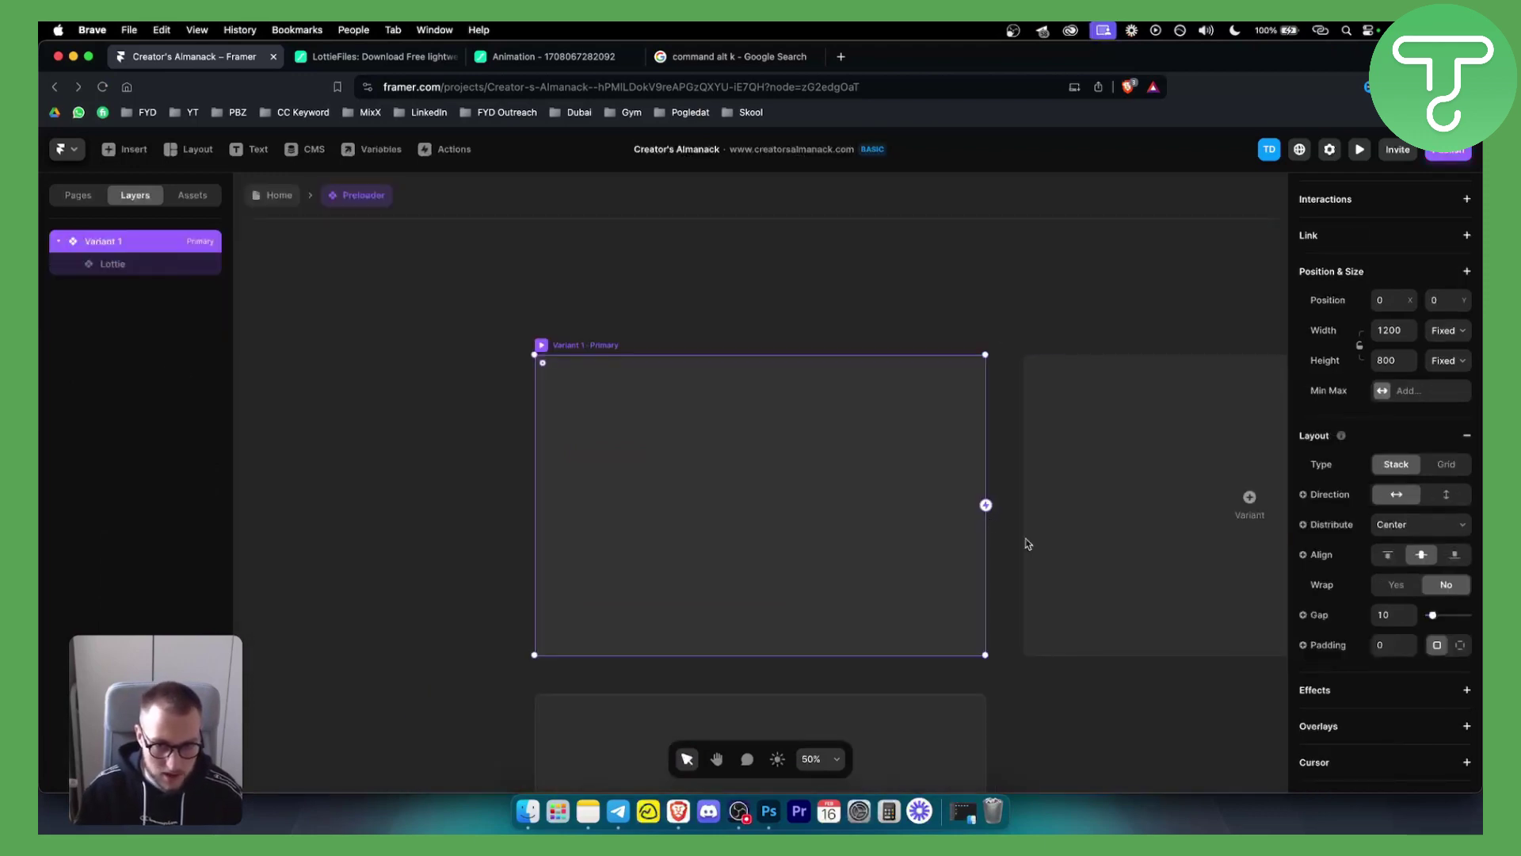
- Add a second variant to the Preloader component and link it to Variant 1 with an Appear interaction delayed 5 s
{"action": "left_click", "coordinate": [989, 511]}
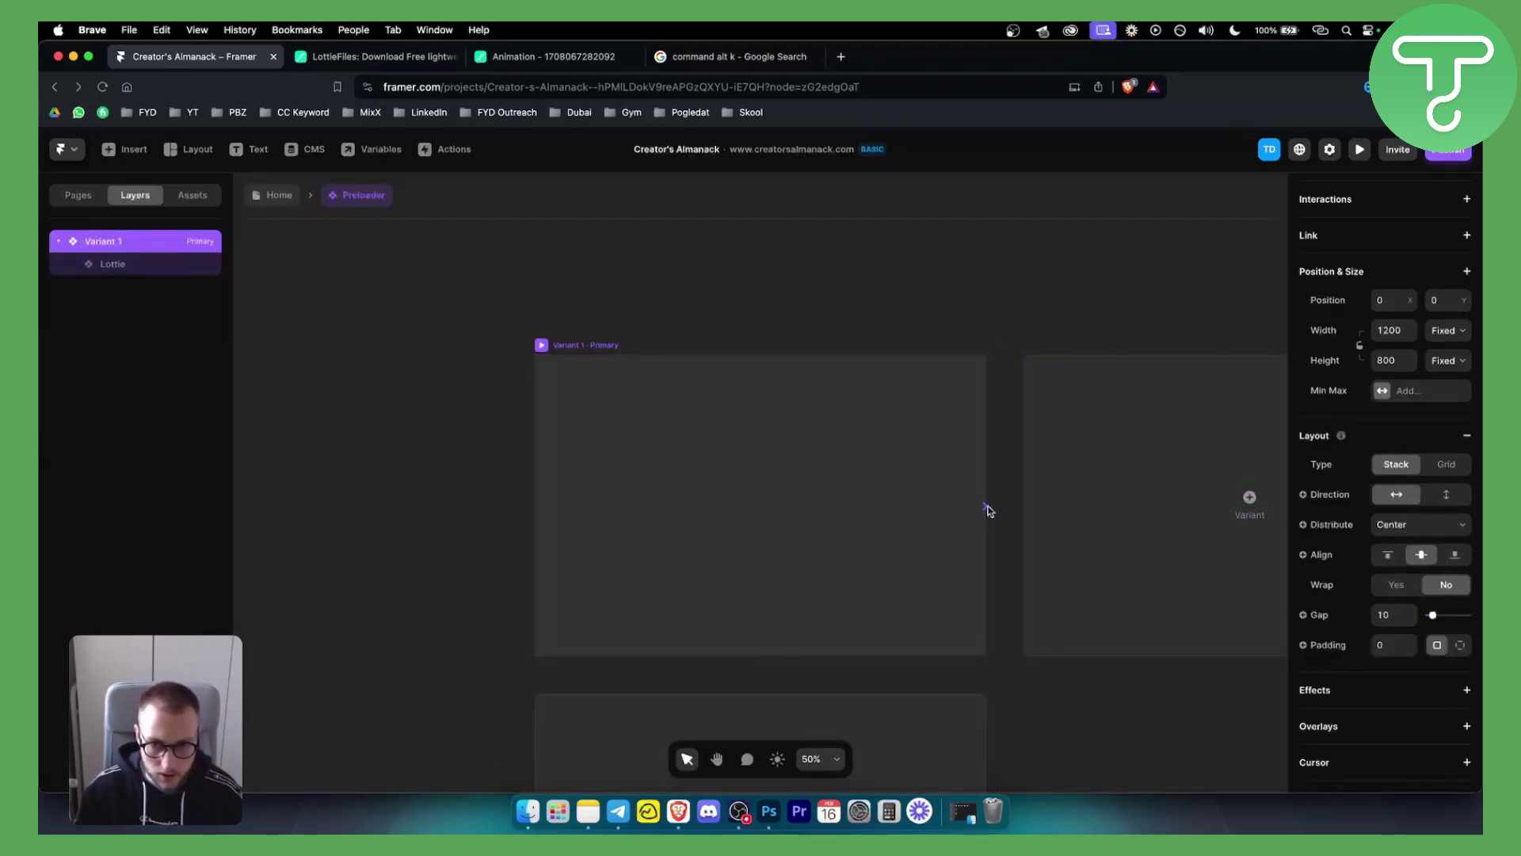
{"action": "left_click", "coordinate": [1250, 499]}
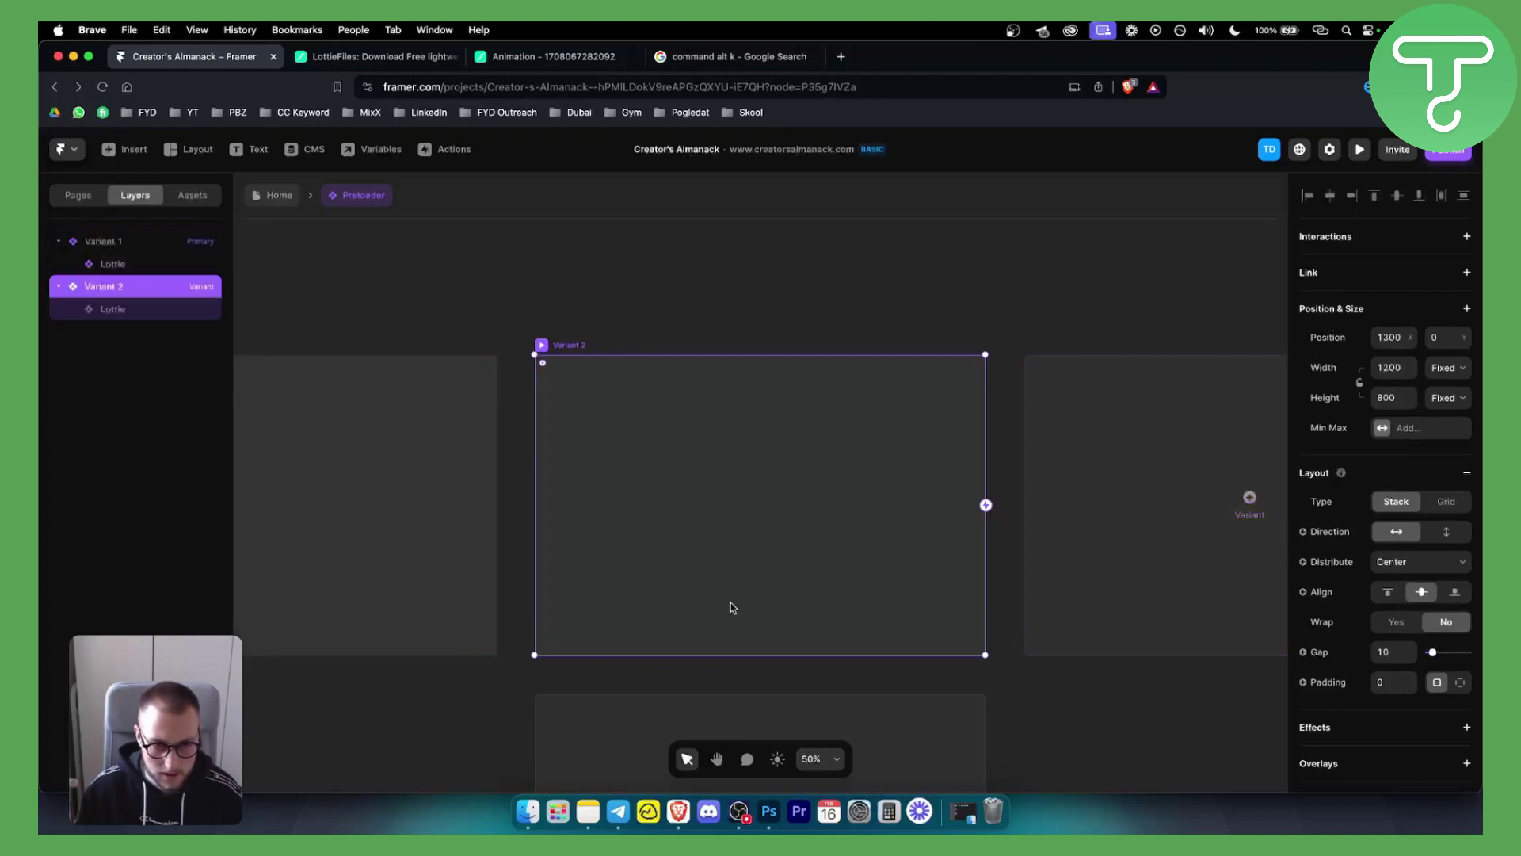
{"action": "scroll", "coordinate": [438, 530], "scroll_direction": "up", "scroll_amount": 1}
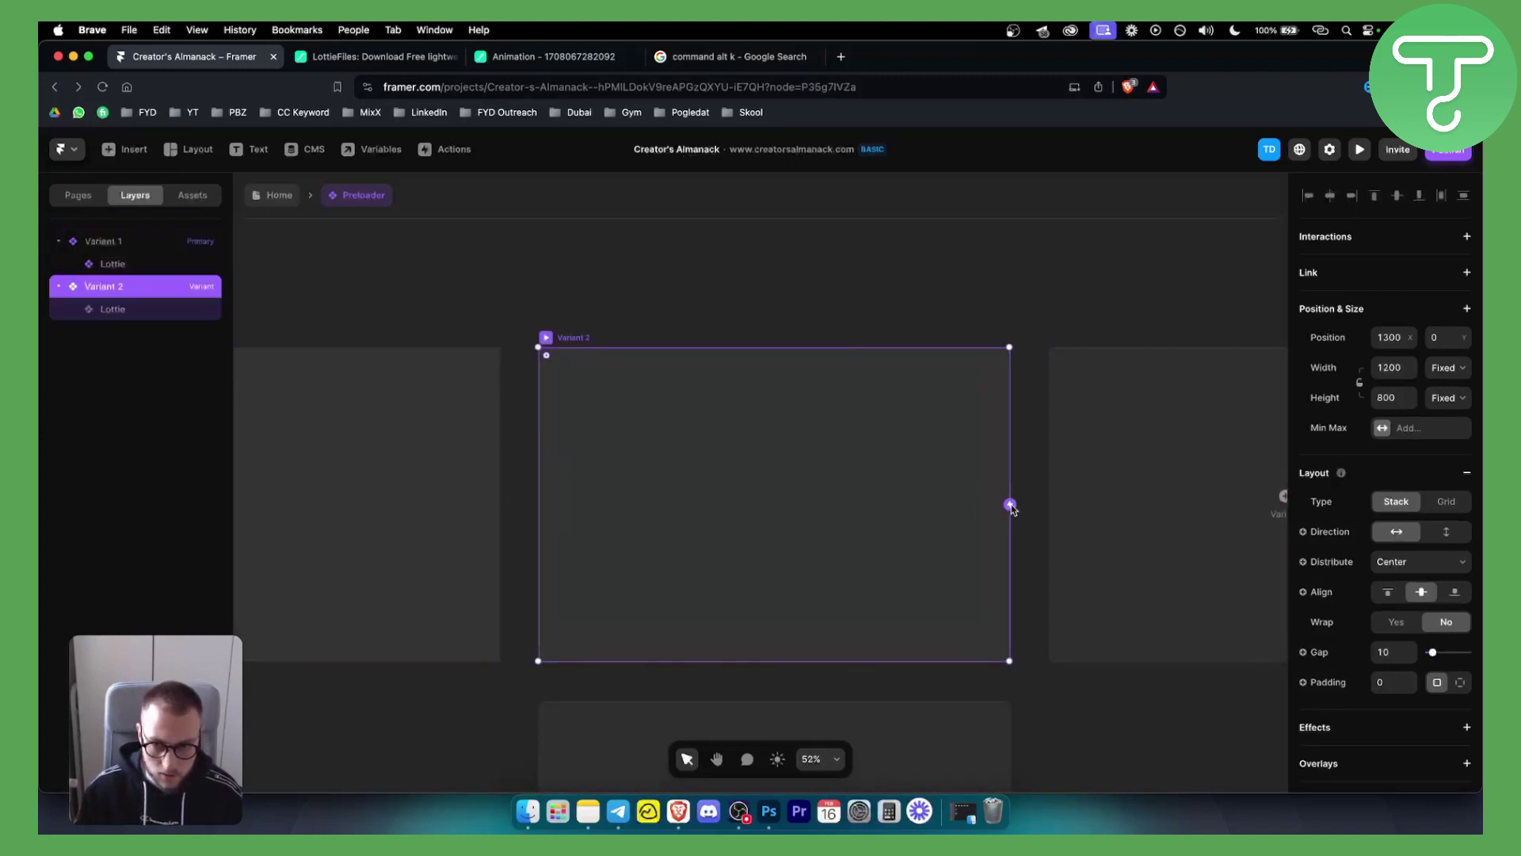
{"action": "left_click_drag", "start_coordinate": [1012, 507], "coordinate": [500, 513]}
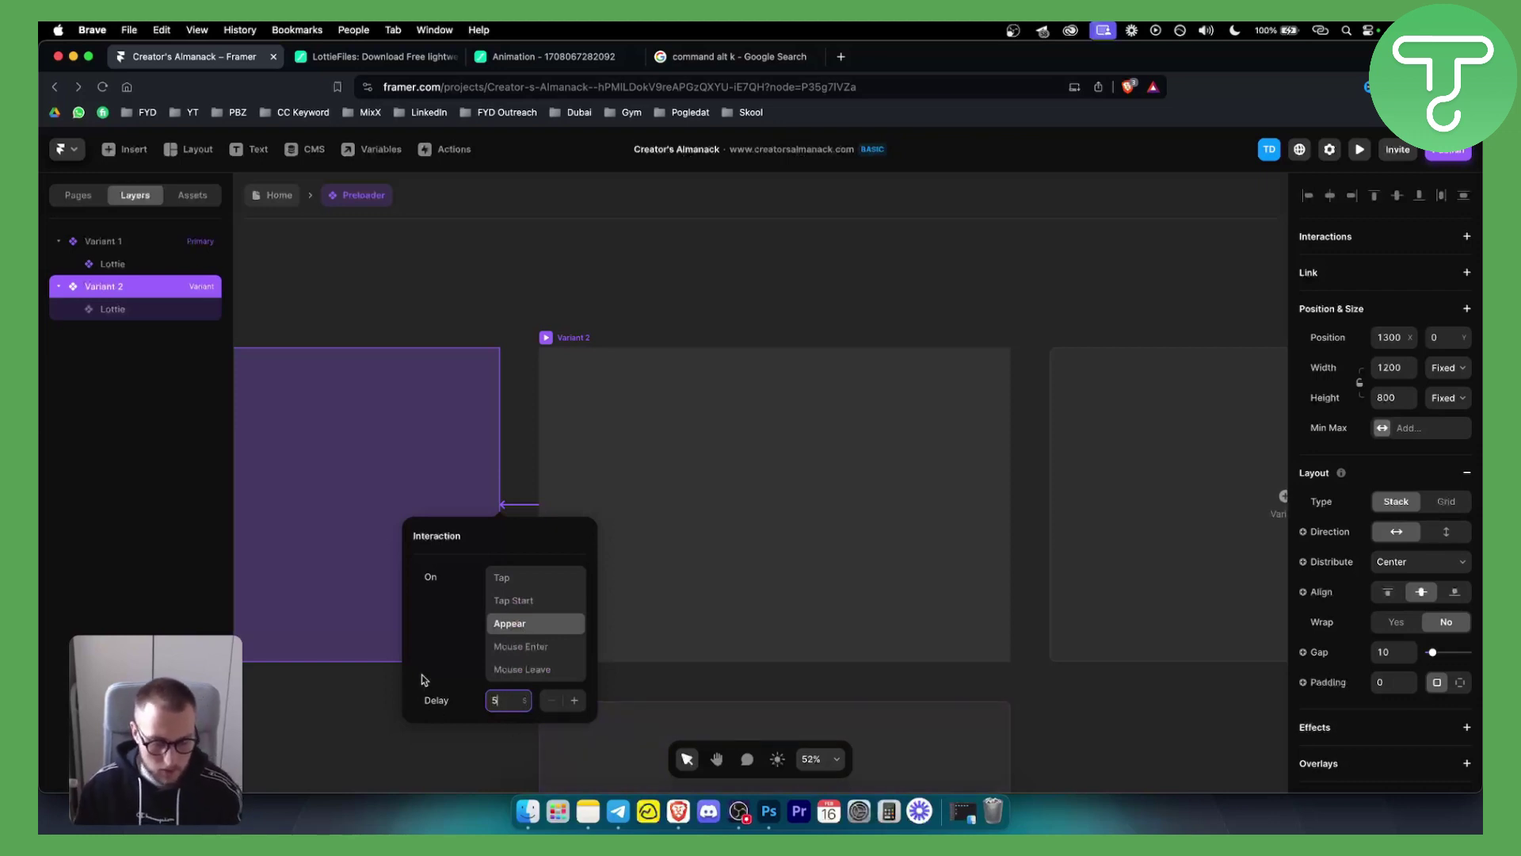
{"action": "left_click", "coordinate": [452, 760]}
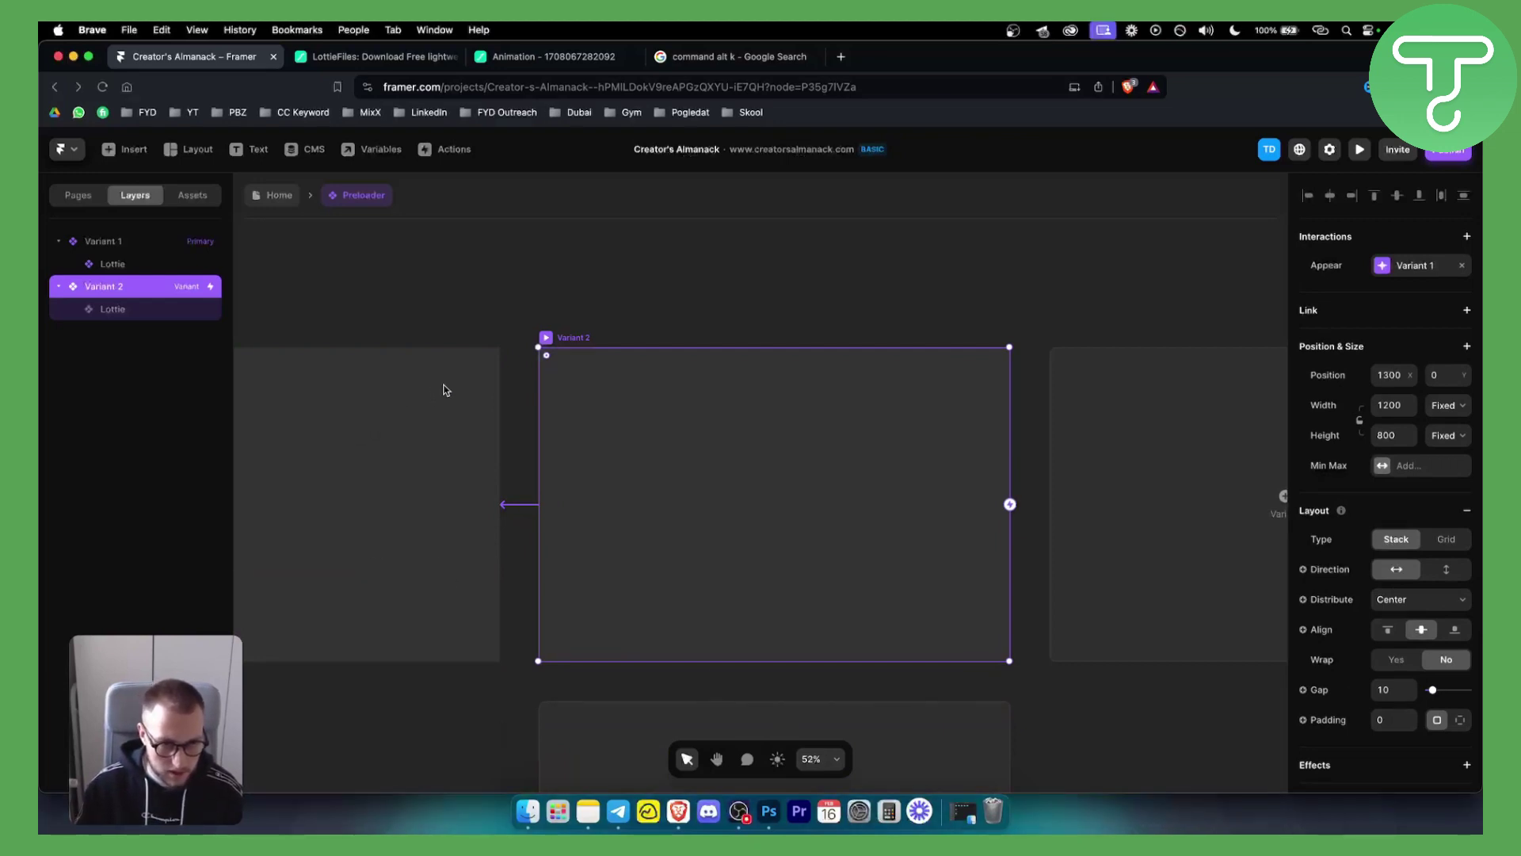
- Set the opacity of the Preloader component's Variant 1 to 0 and return to the Home page
{"action": "left_click", "coordinate": [111, 243]}
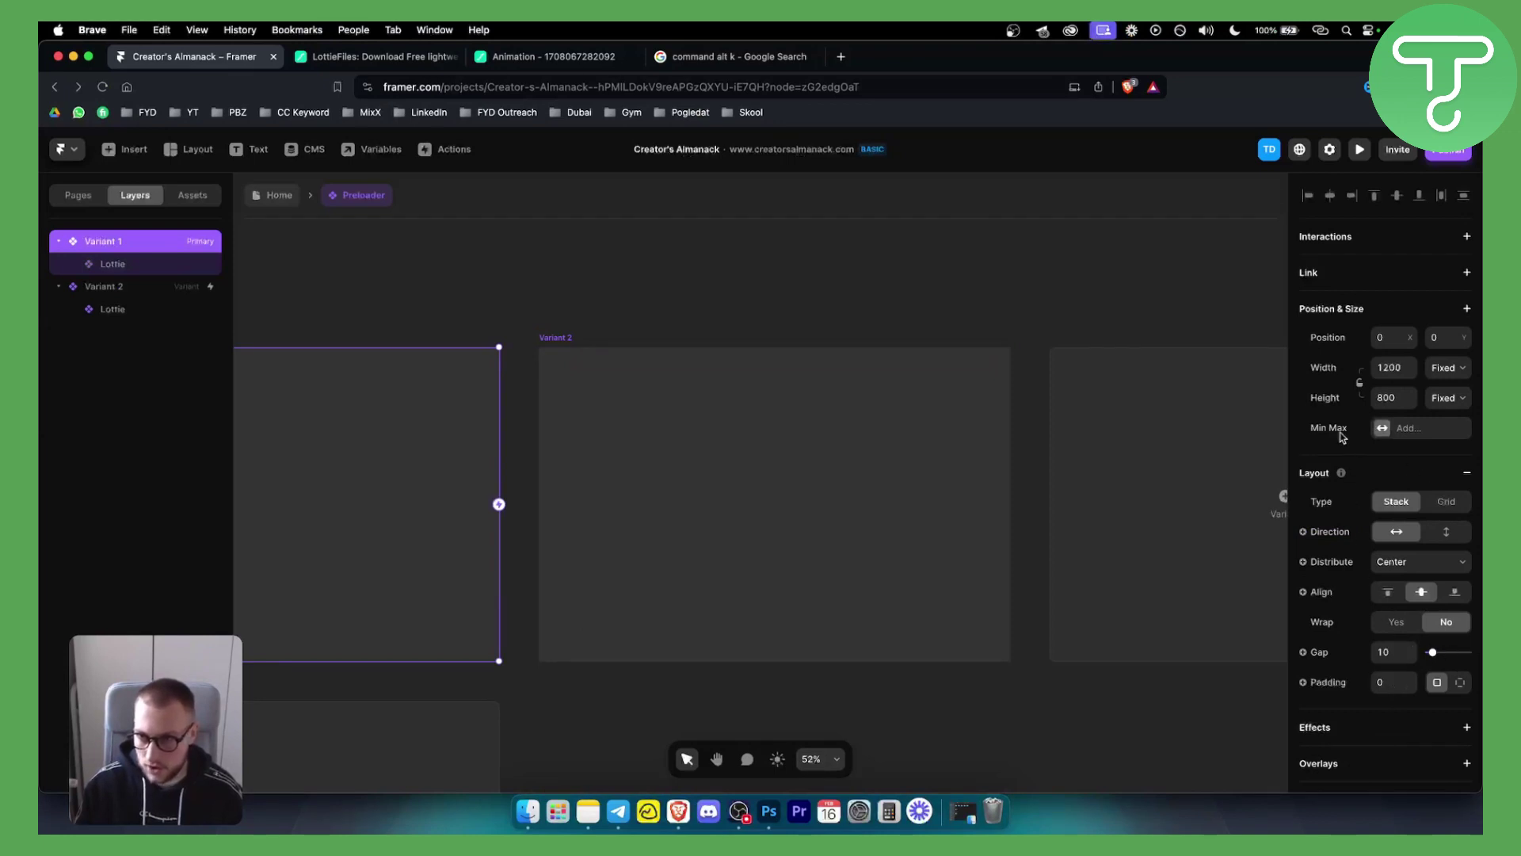
{"action": "left_click", "coordinate": [131, 286]}
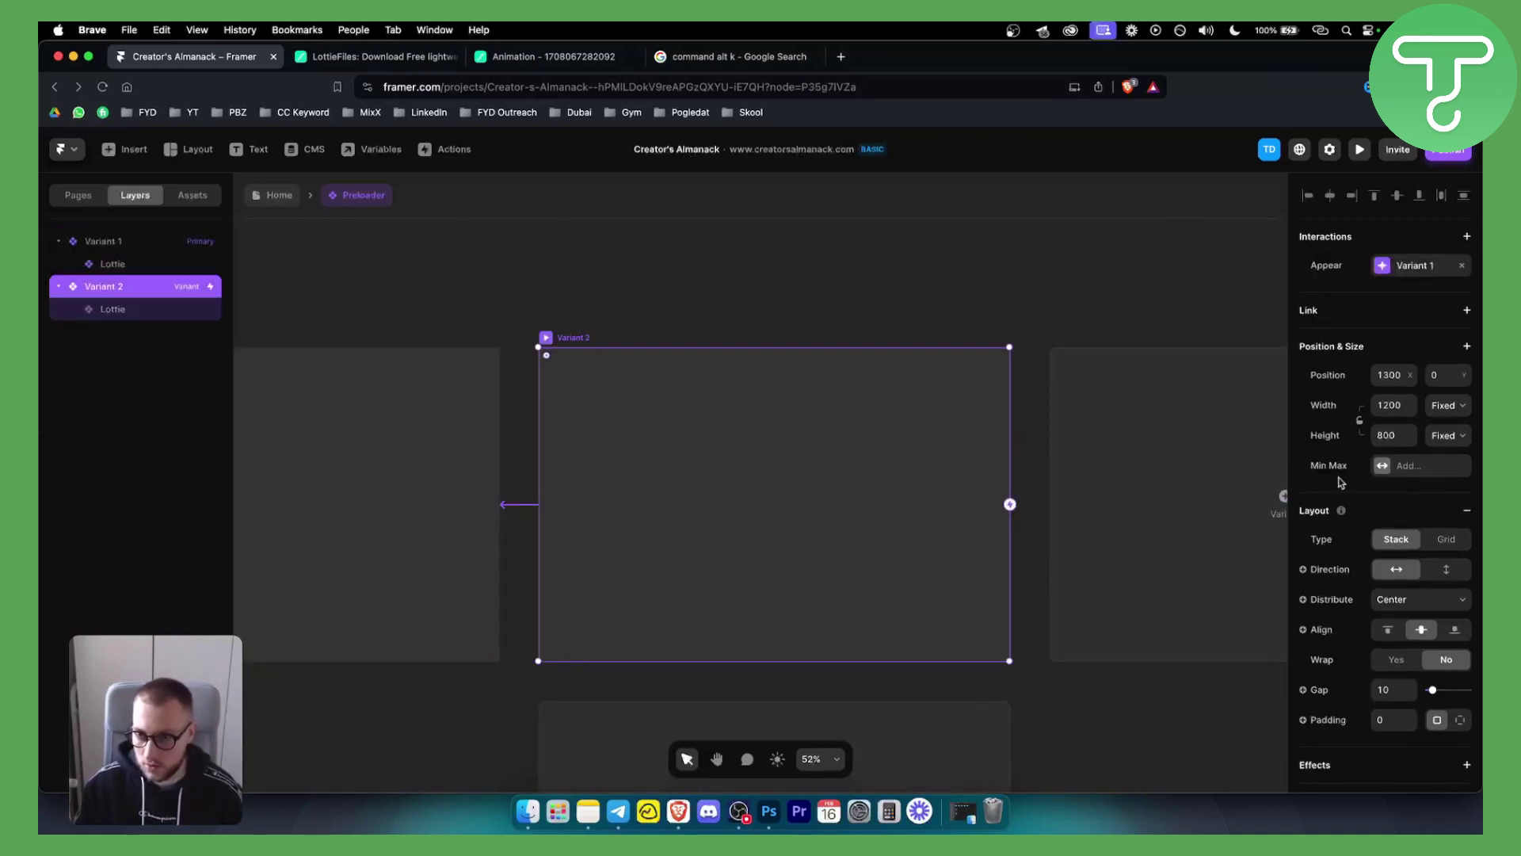
{"action": "scroll", "coordinate": [1367, 610], "scroll_direction": "down", "scroll_amount": 3}
{"action": "scroll", "coordinate": [1346, 636], "scroll_direction": "down", "scroll_amount": 2}
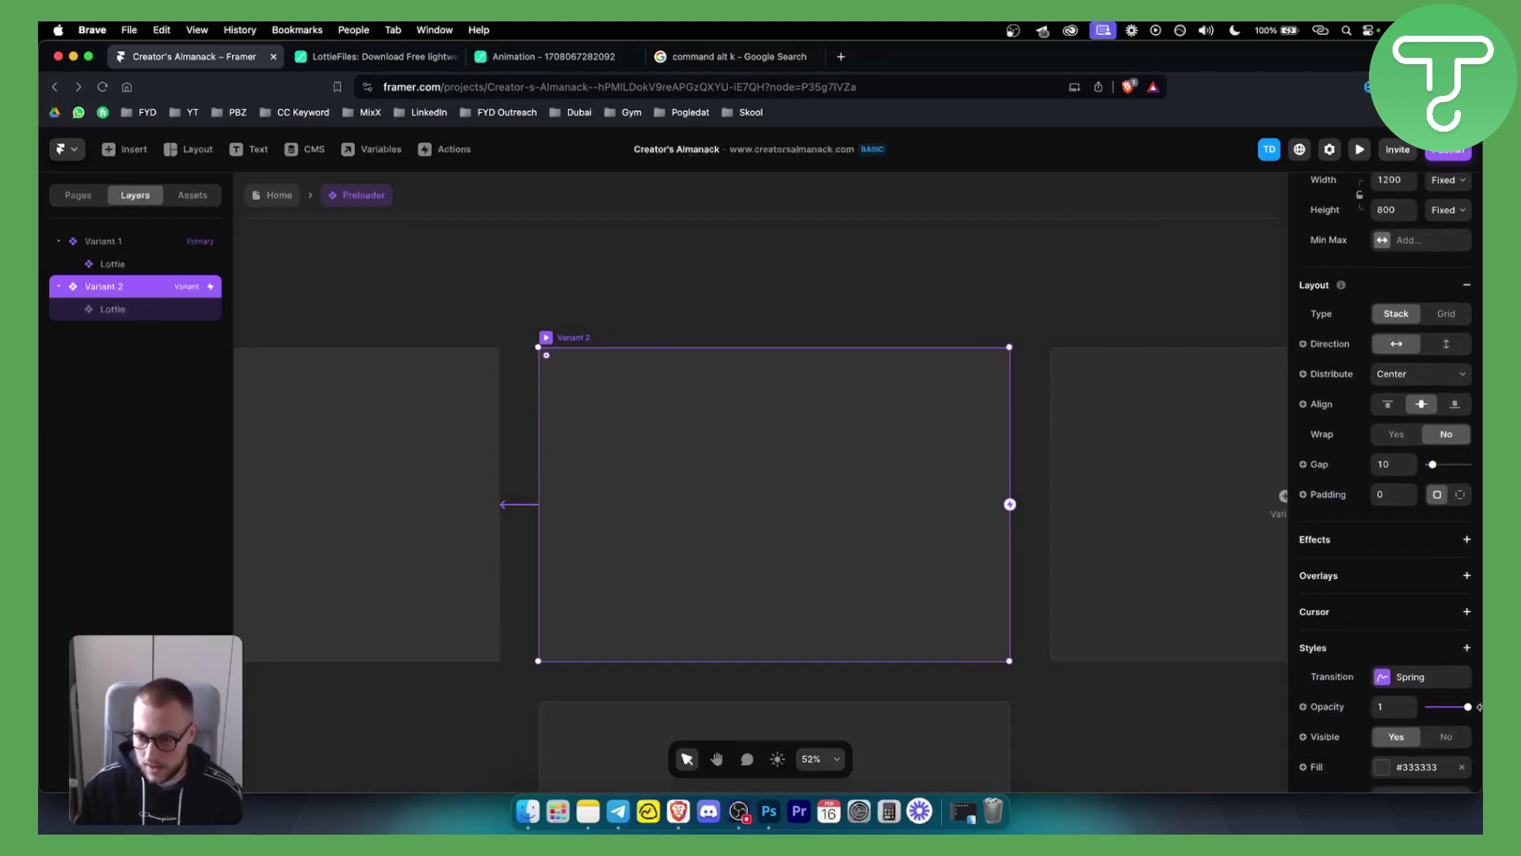
{"action": "left_click", "coordinate": [383, 510]}
{"action": "left_click", "coordinate": [349, 480]}
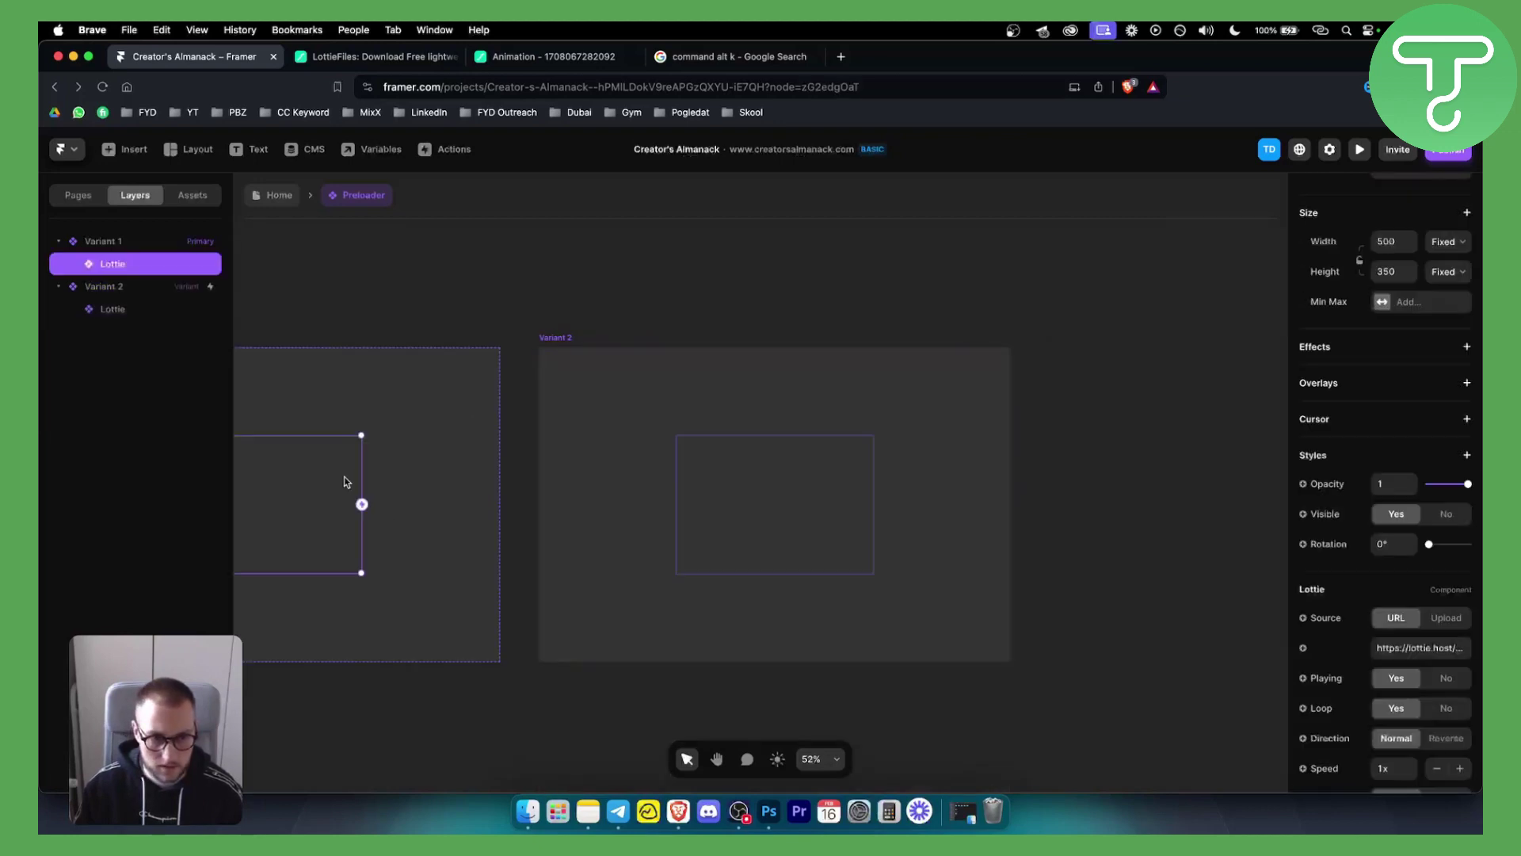
{"action": "left_click", "coordinate": [107, 287]}
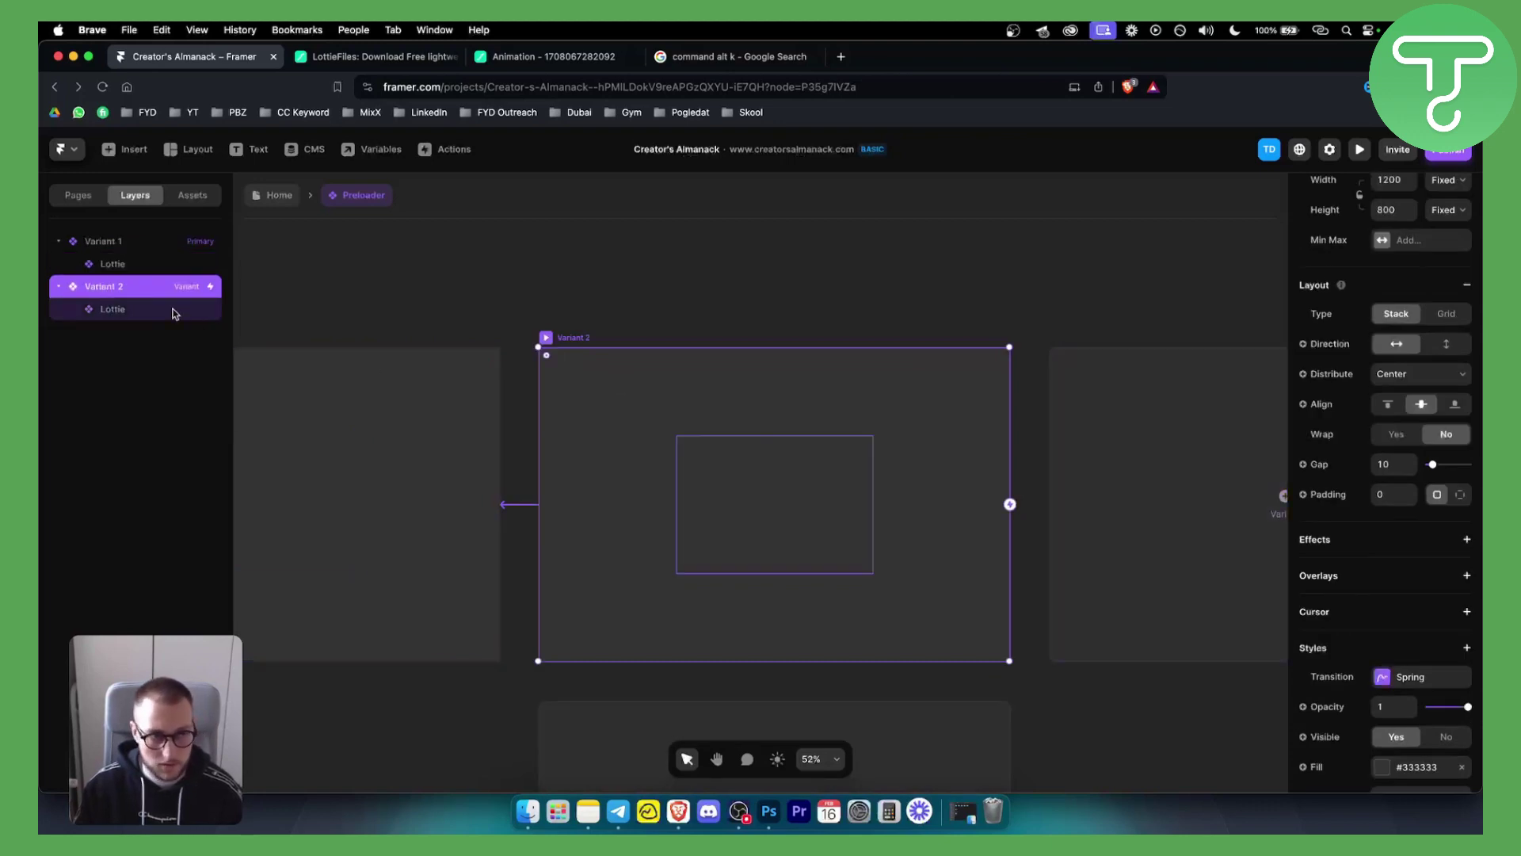
{"action": "left_click", "coordinate": [118, 244]}
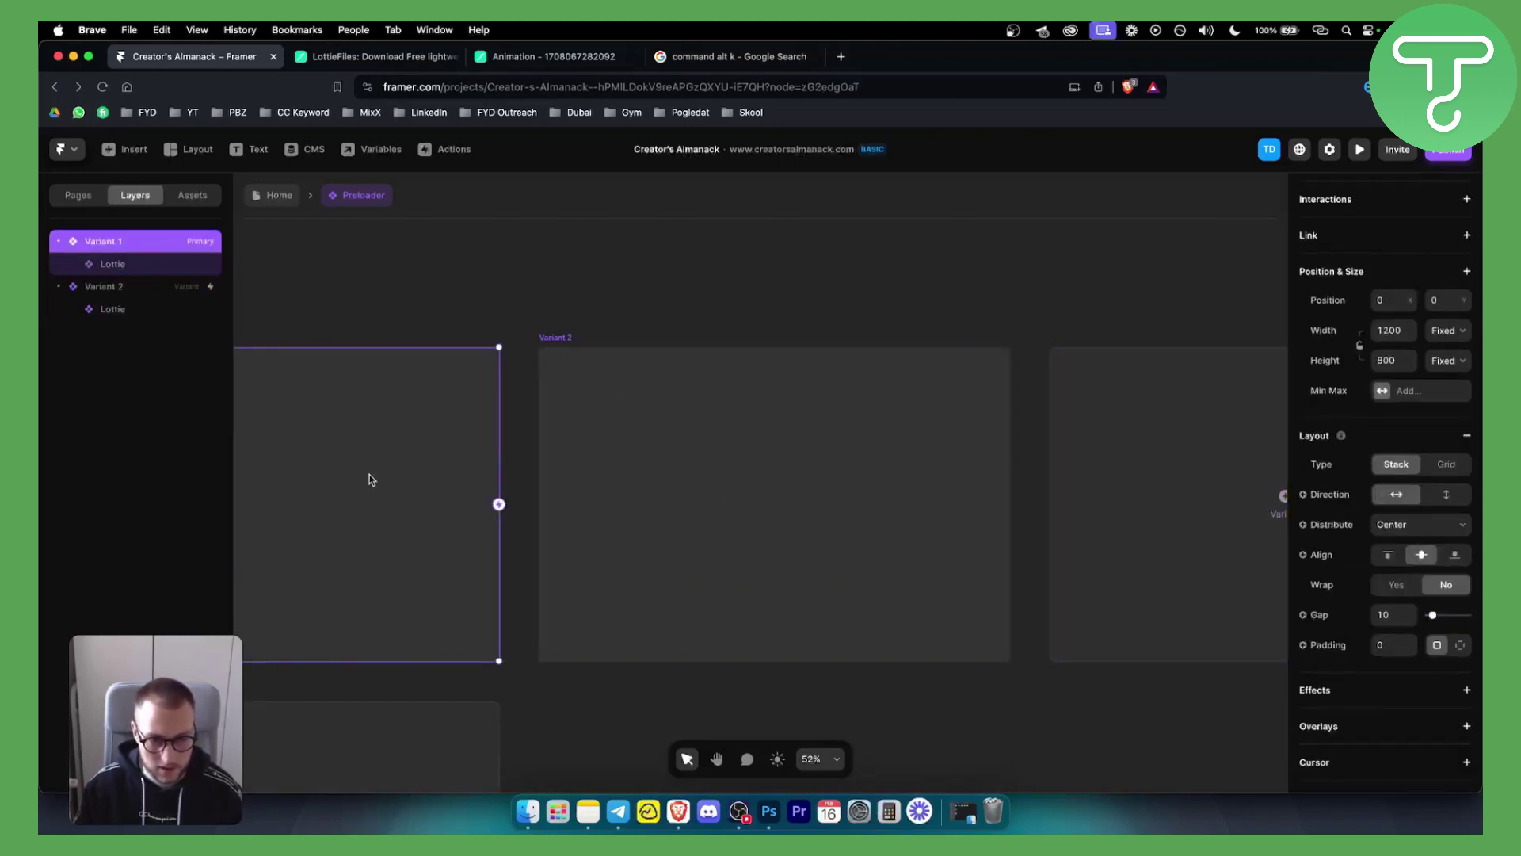
{"action": "scroll", "coordinate": [1426, 649], "scroll_direction": "down", "scroll_amount": 5}
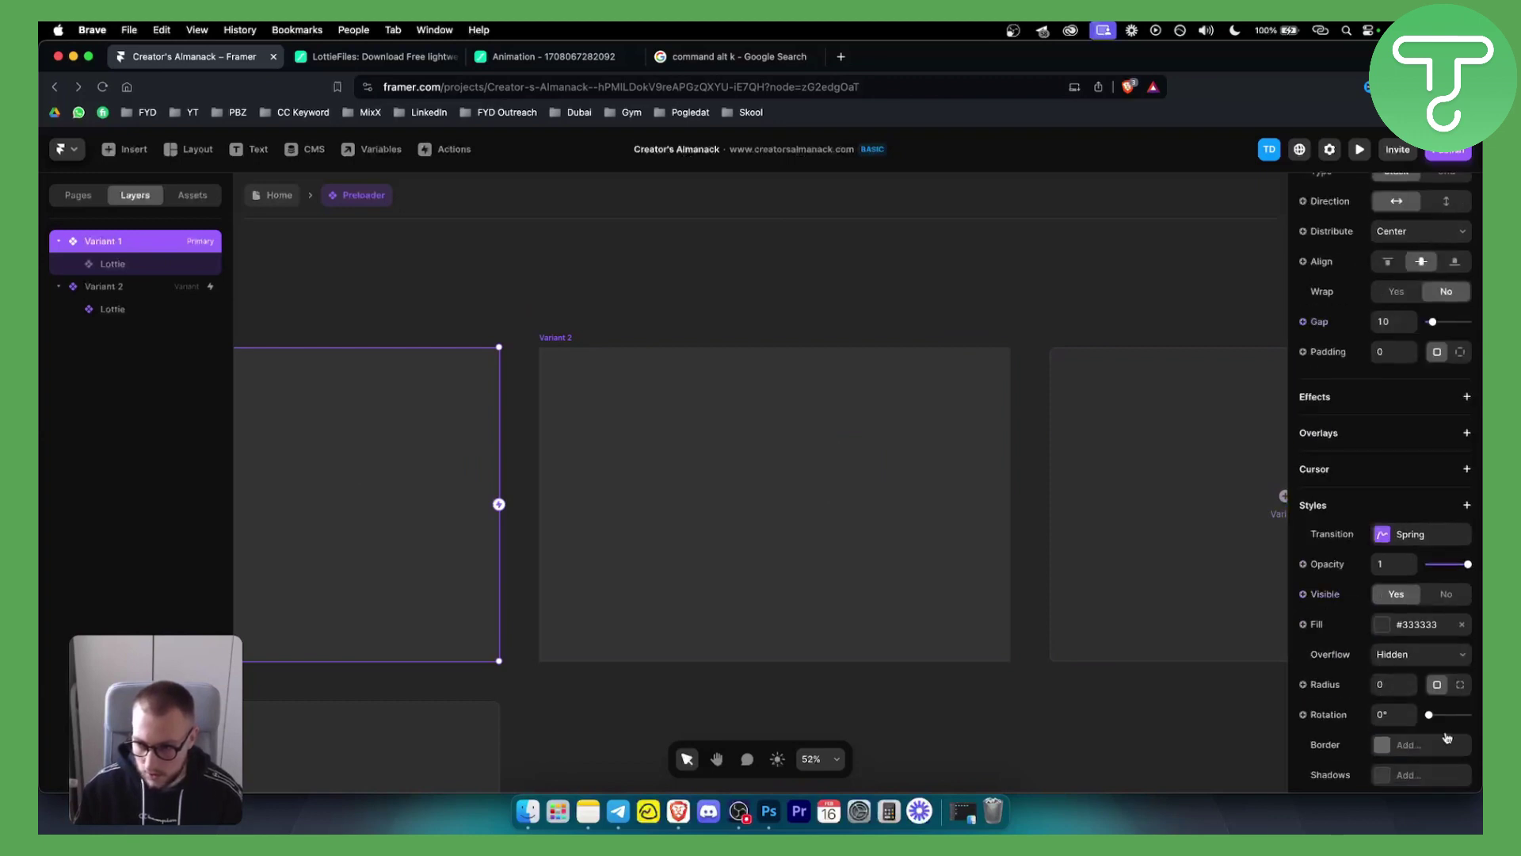
{"action": "left_click_drag", "start_coordinate": [1436, 557], "coordinate": [1339, 568]}
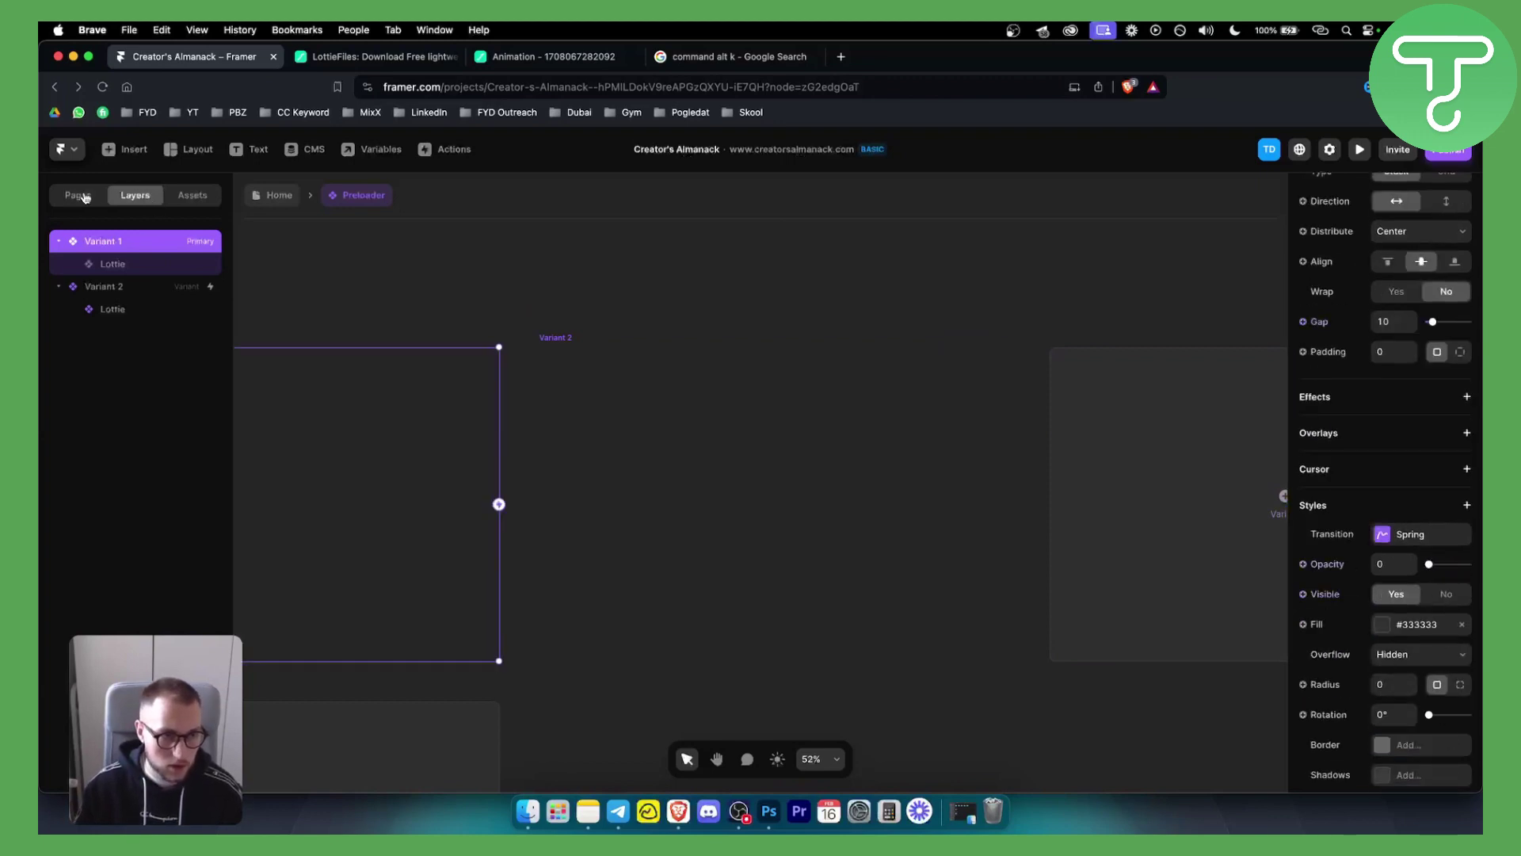
{"action": "left_click", "coordinate": [273, 196]}
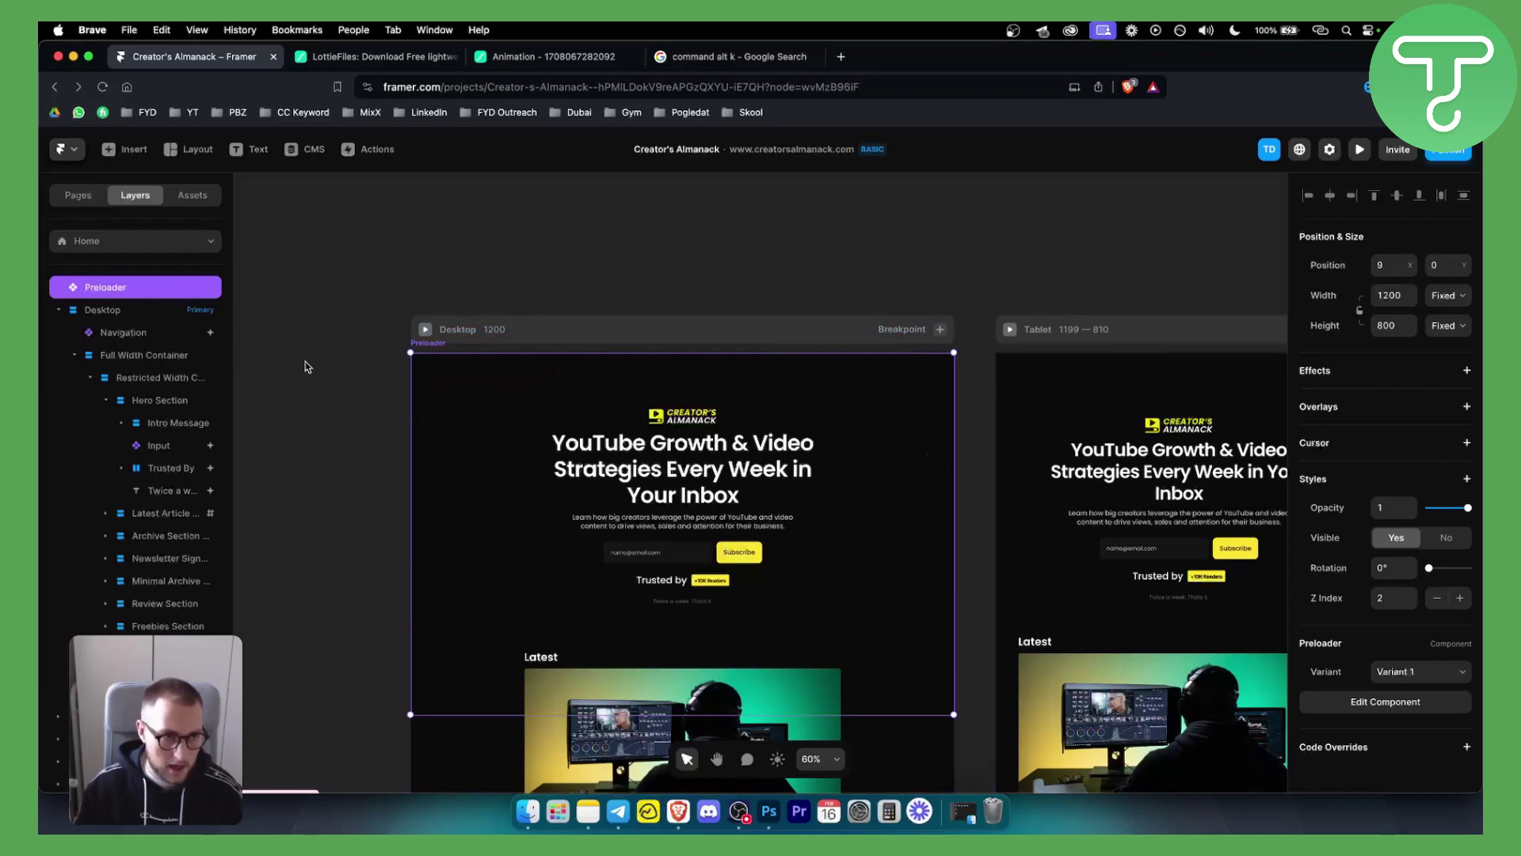
- Try a Z Index of 1 on the Preloader instance, and set it back to 2
{"action": "left_click", "coordinate": [1386, 595]}
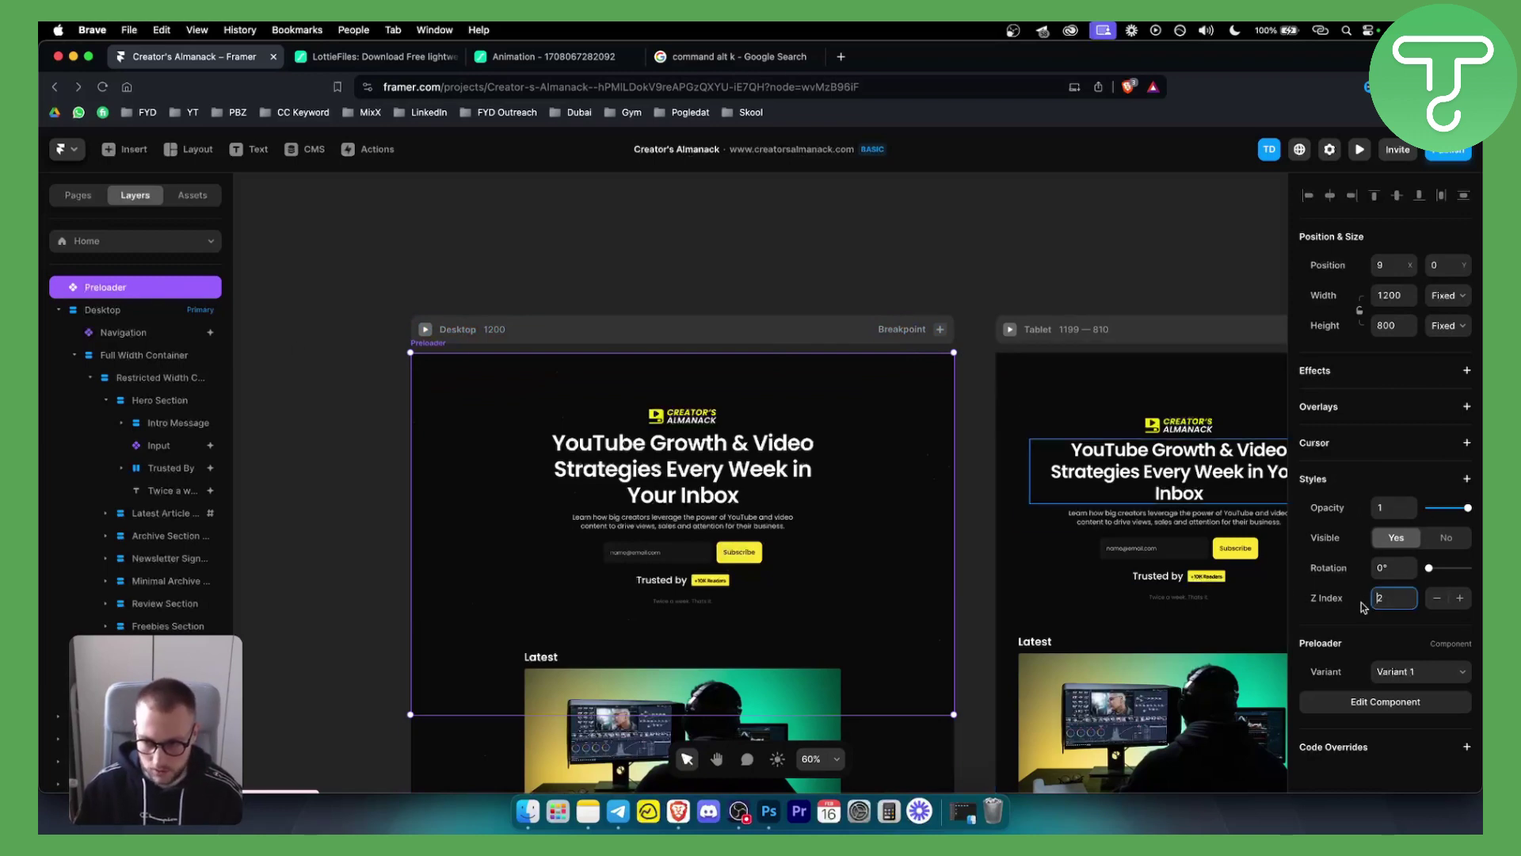
{"action": "type", "text": "1"}
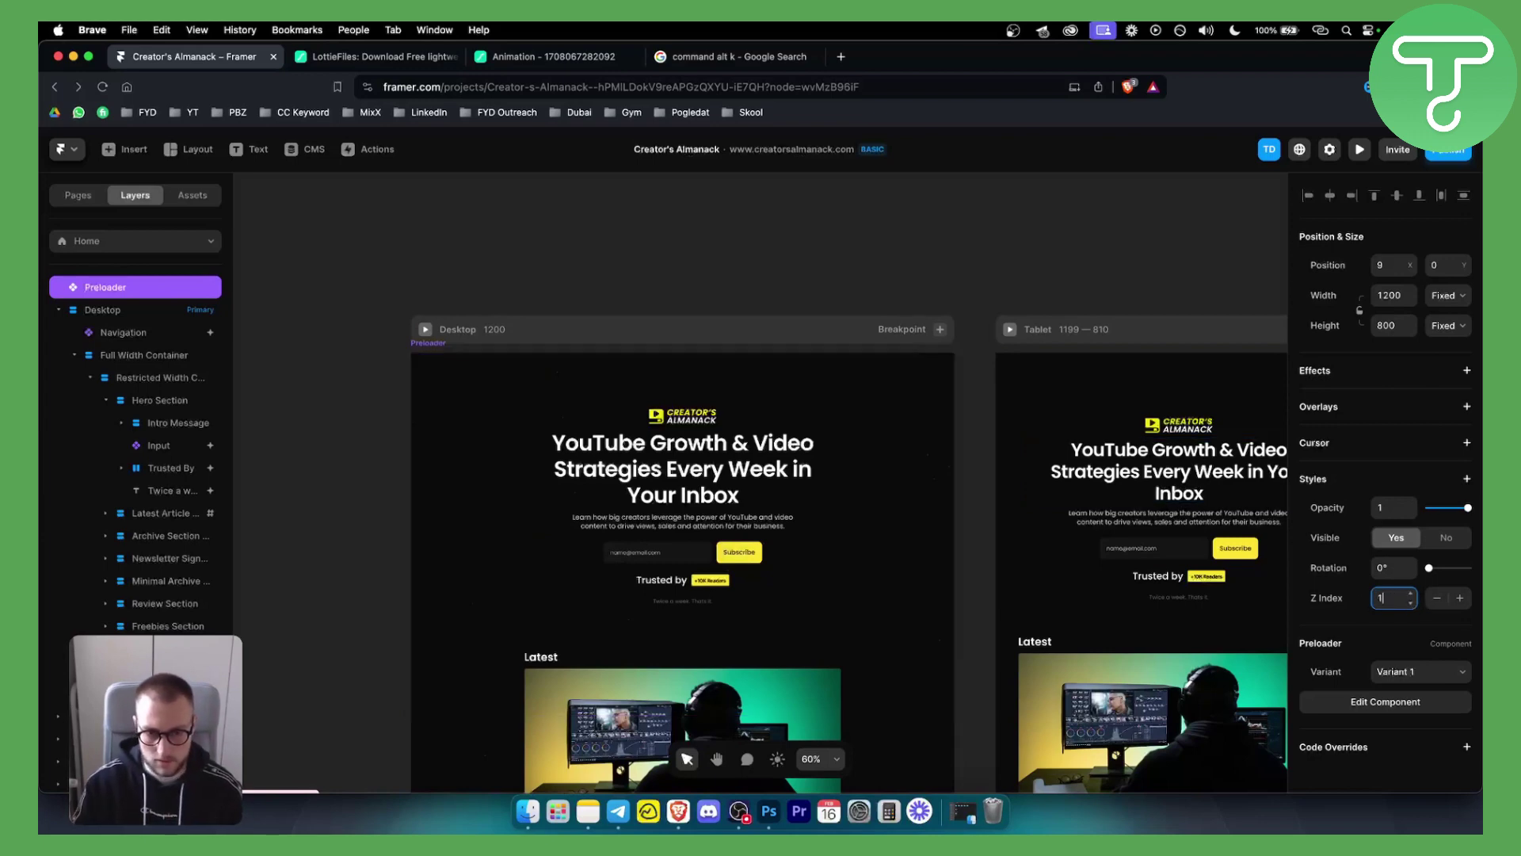
{"action": "left_click", "coordinate": [1410, 594]}
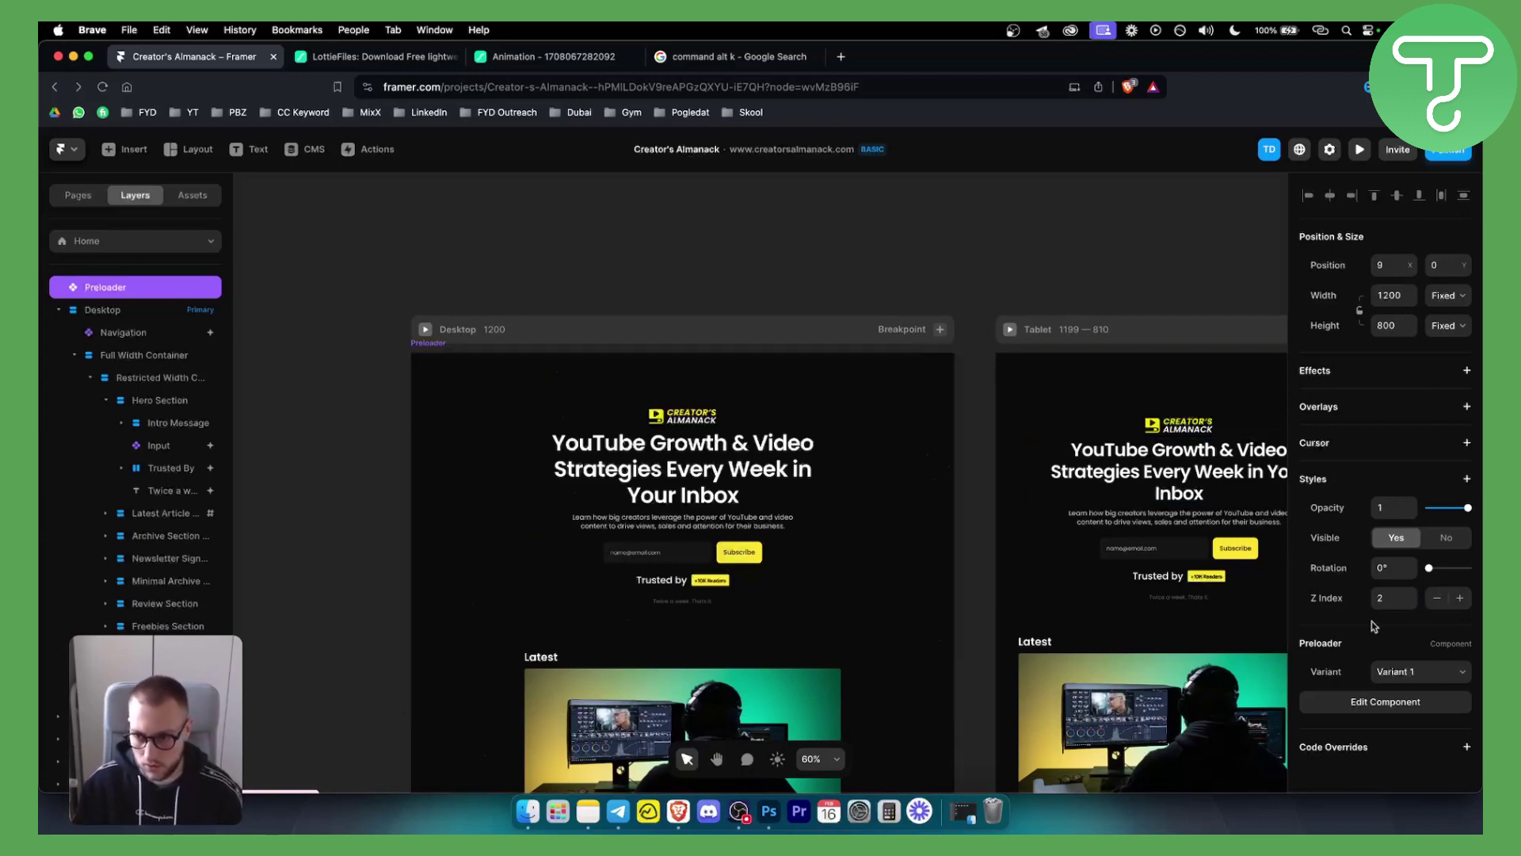
- Try Variant 2 on the Preloader instance over the Desktop page, and switch it back to Variant 1
{"action": "left_click", "coordinate": [1419, 673]}
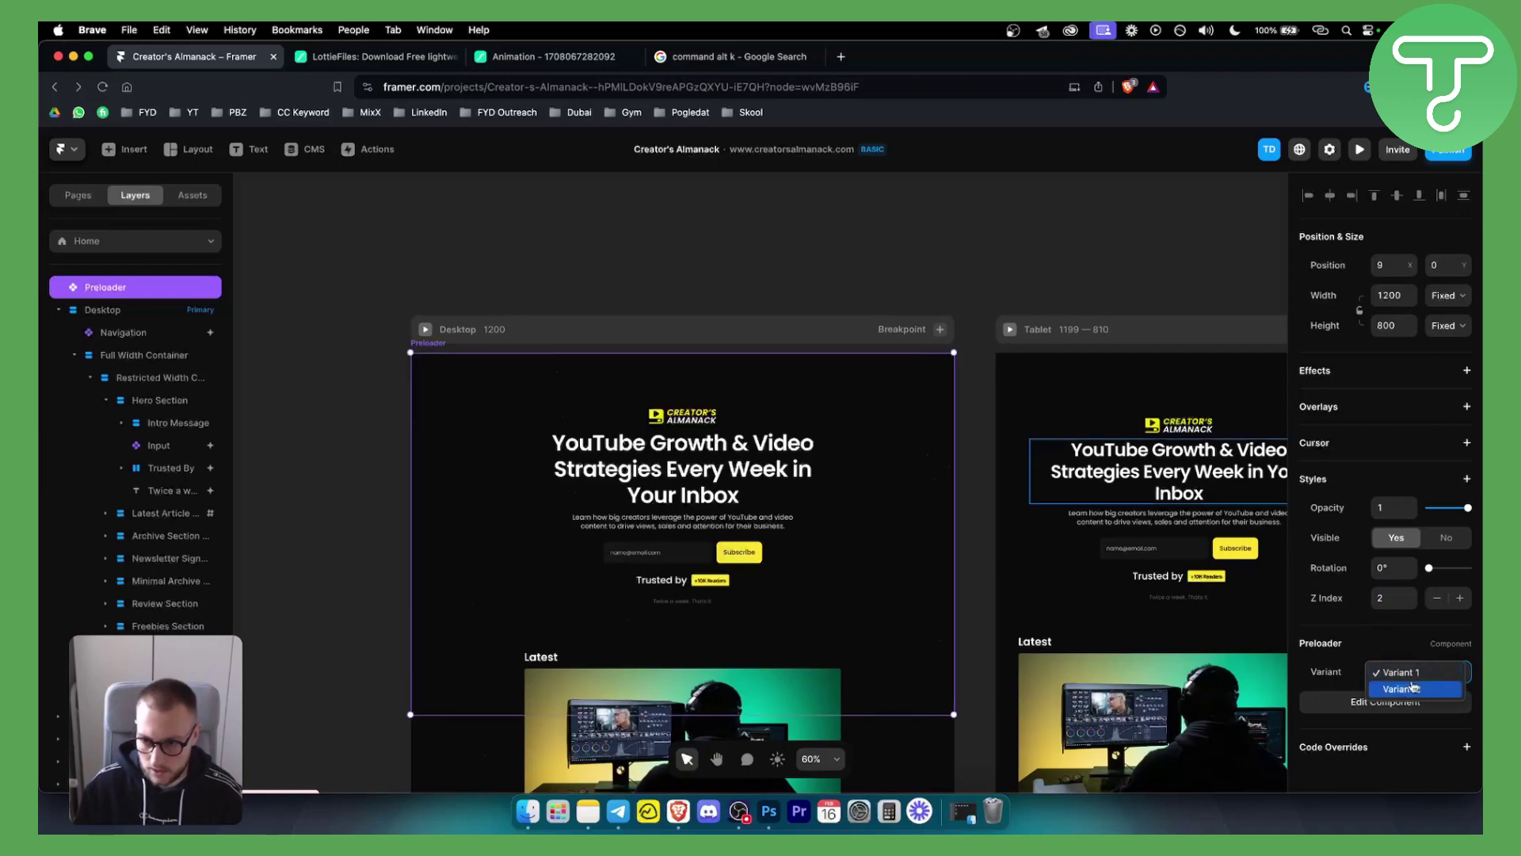
{"action": "left_click", "coordinate": [1411, 689]}
{"action": "left_click", "coordinate": [1419, 671]}
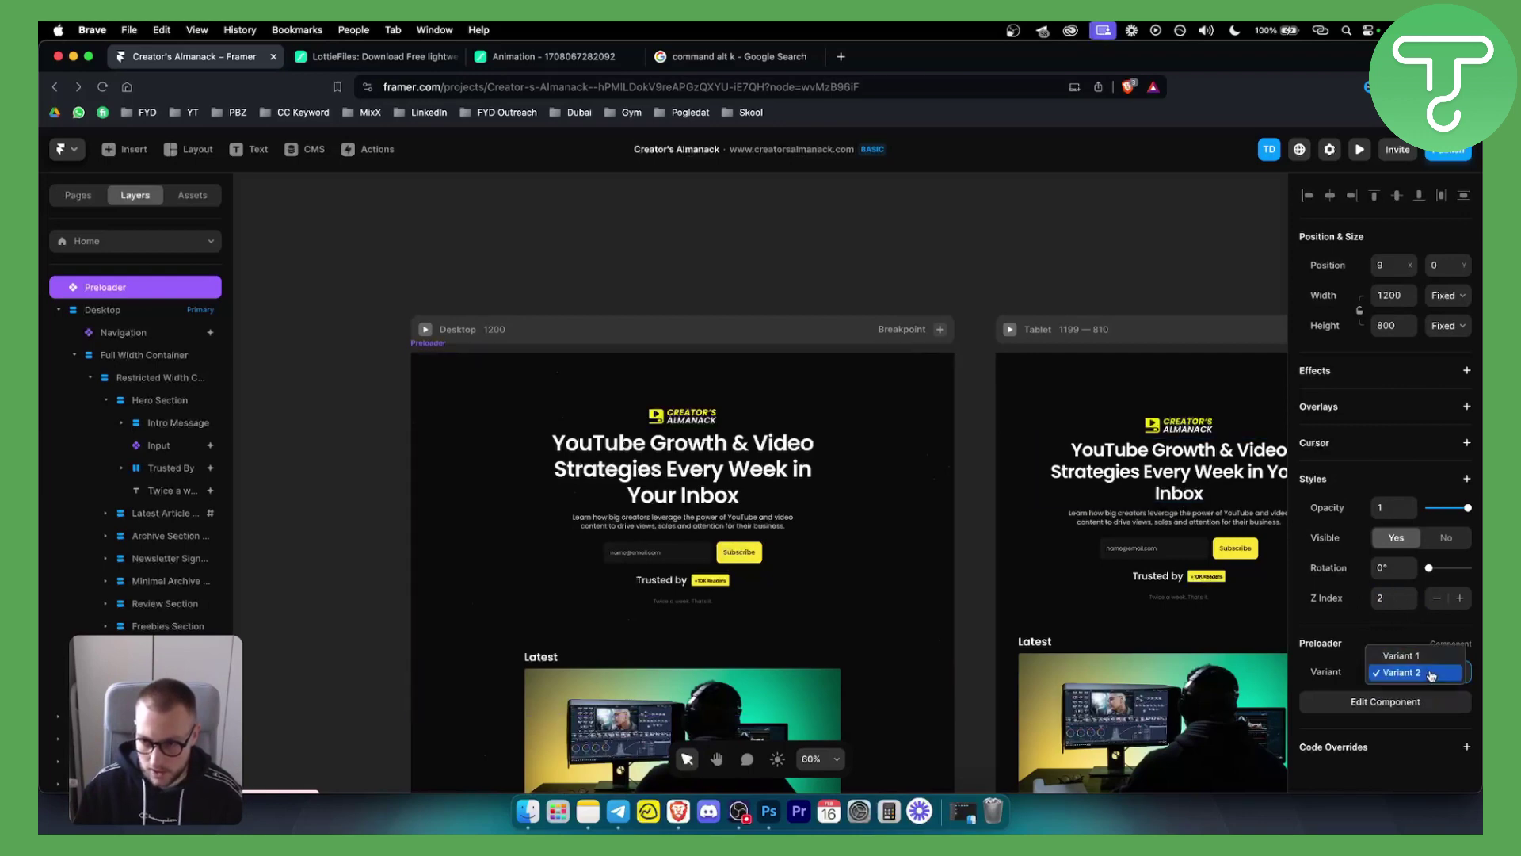
{"action": "left_click", "coordinate": [1411, 656]}
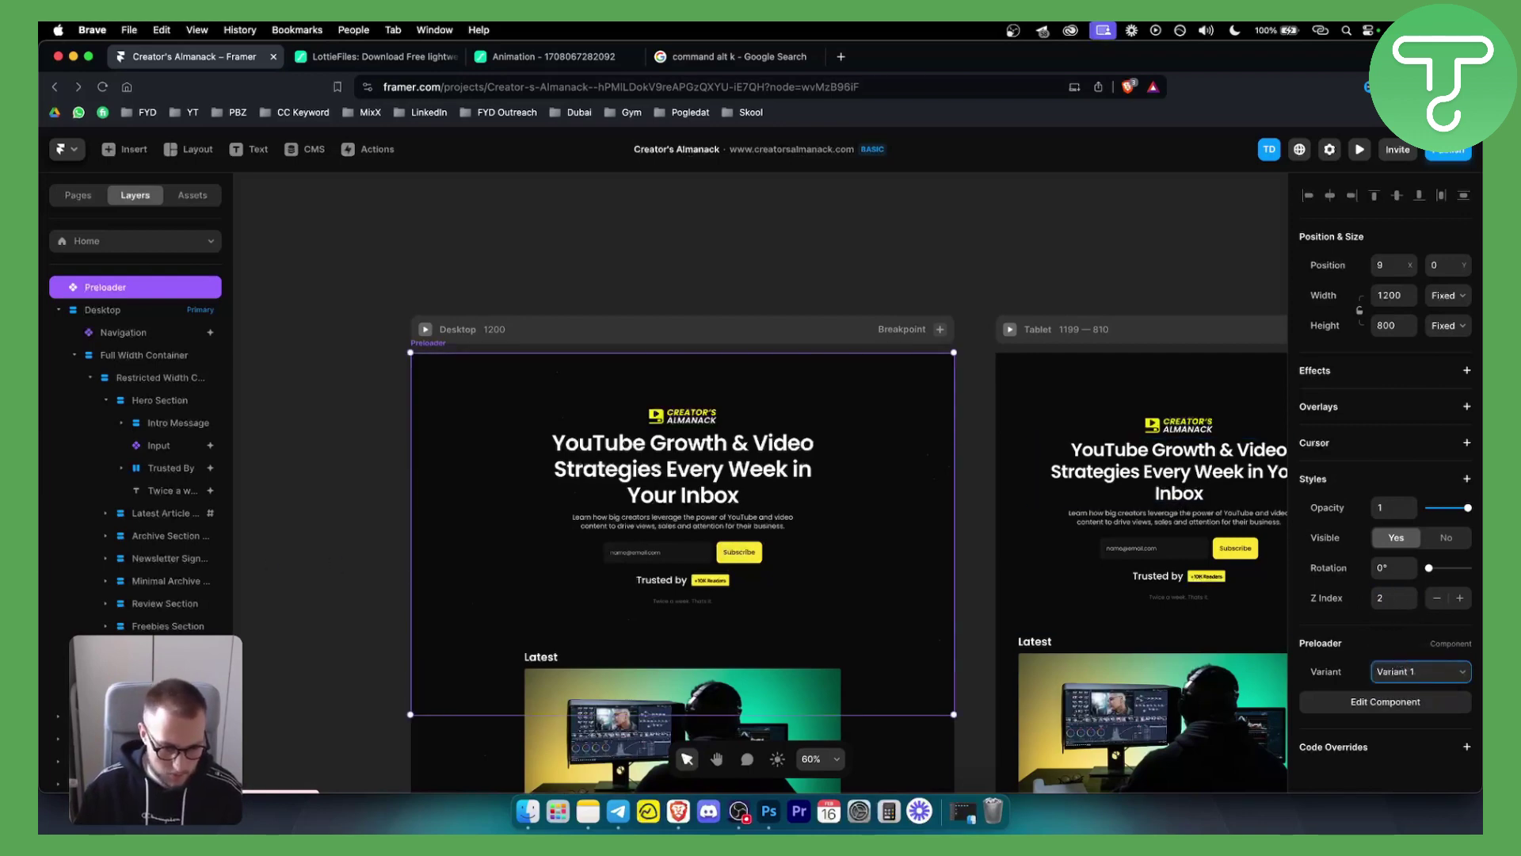